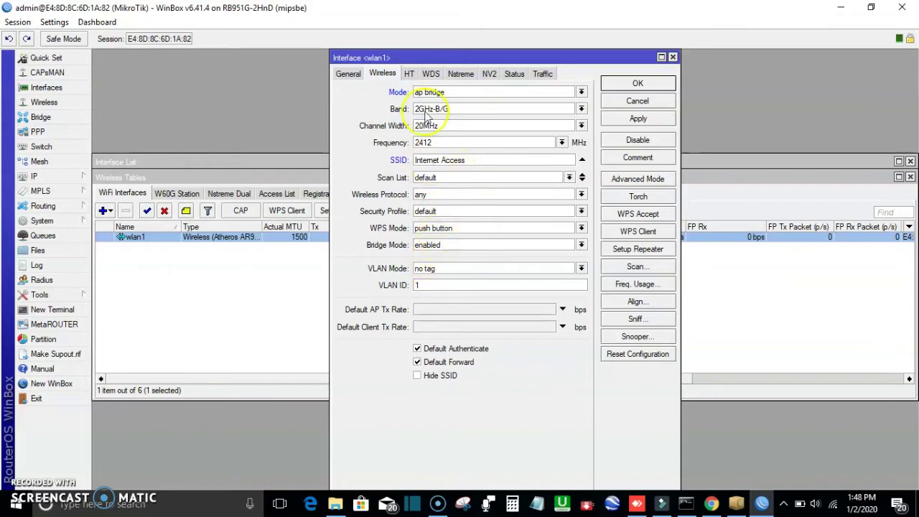
# Review the HT, WDS, Nstreme, NV2, status, traffic and general settings of the wlan1 interface.
pyautogui.click(408, 74)
pyautogui.click(432, 73)
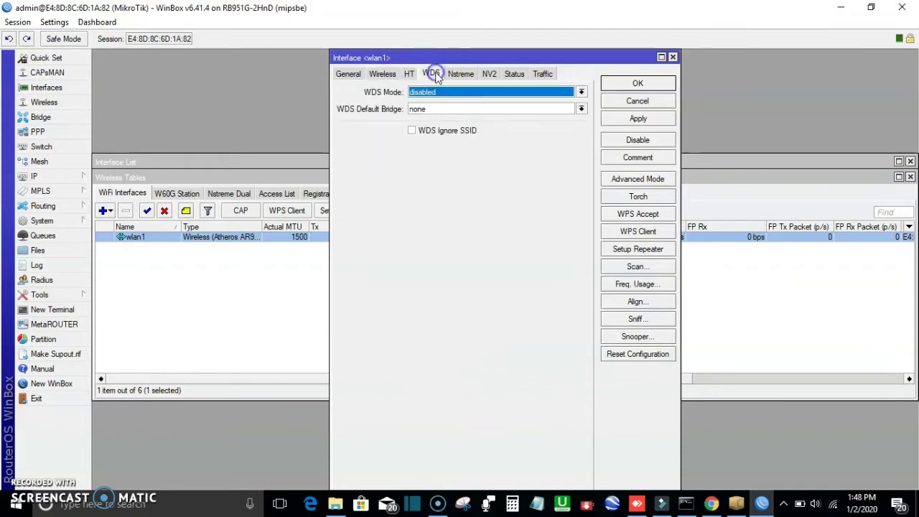
pyautogui.click(453, 76)
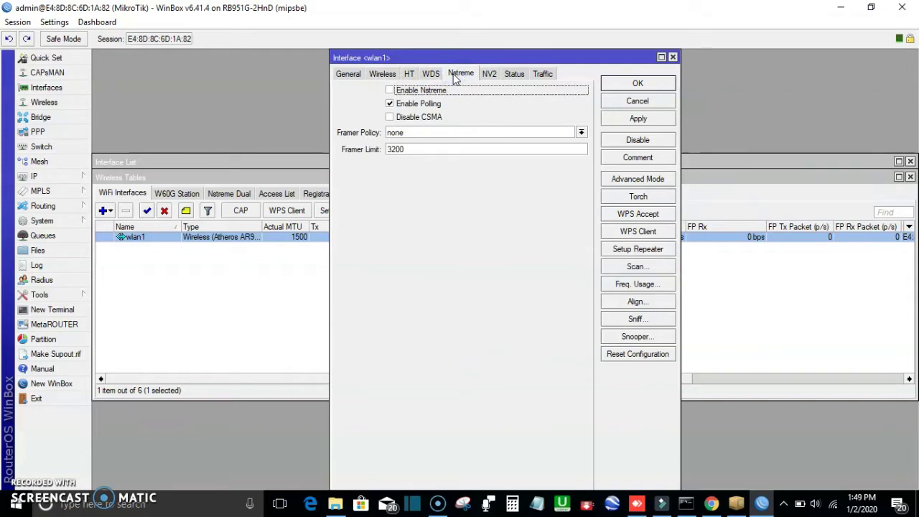
pyautogui.click(489, 74)
pyautogui.click(513, 74)
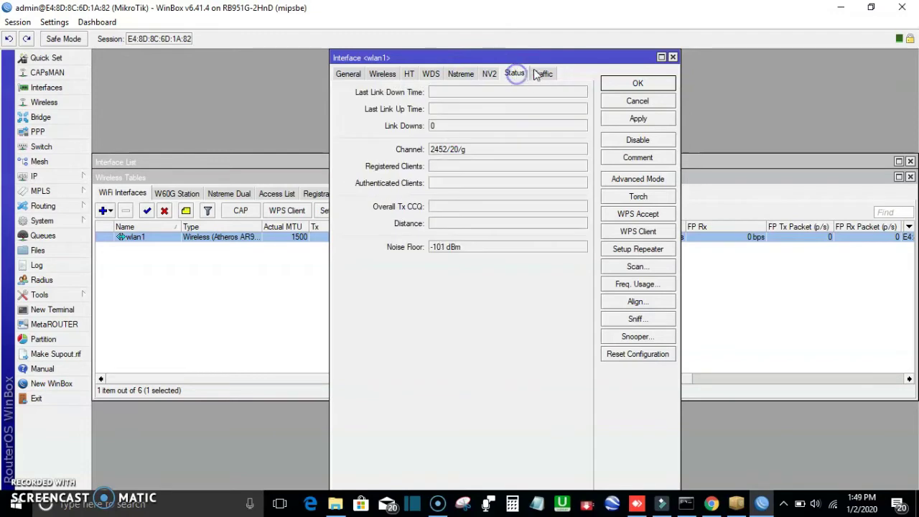
pyautogui.click(543, 73)
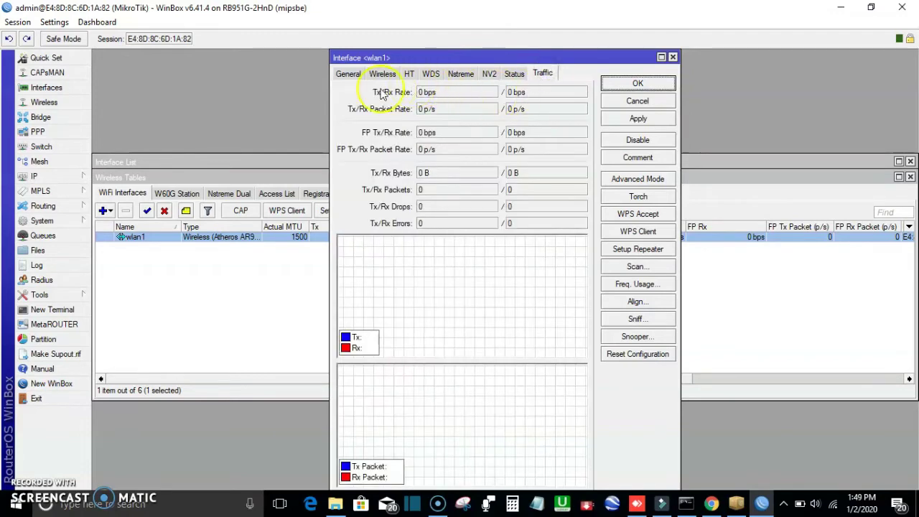
pyautogui.click(350, 74)
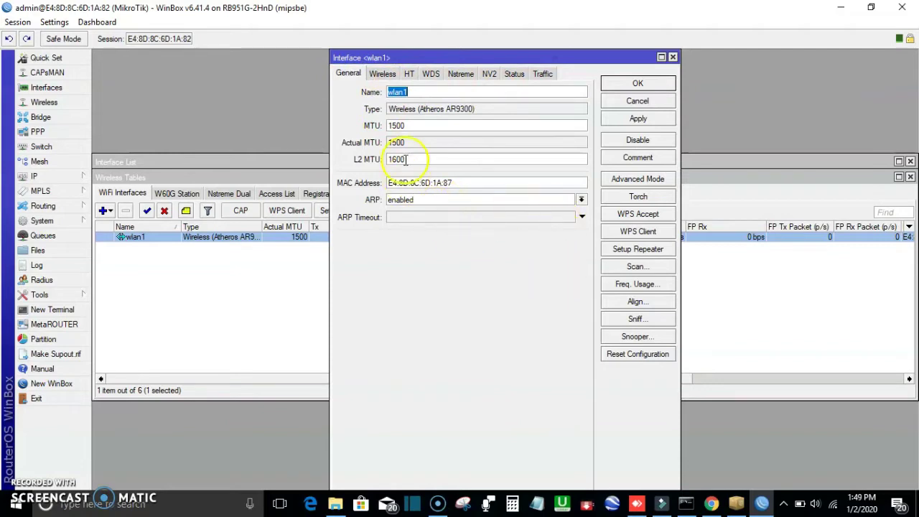
# Apply and save the wlan1 wireless settings with ap bridge mode and the SSID Internet Access.
pyautogui.click(382, 74)
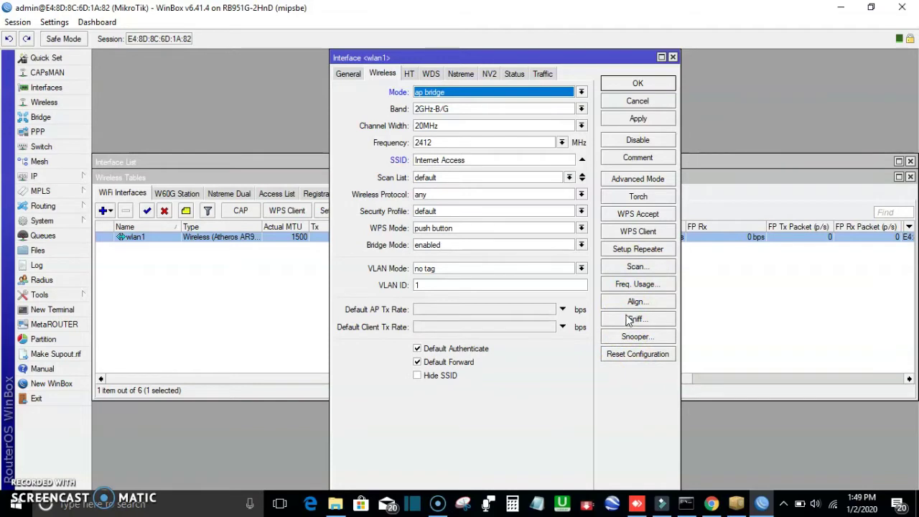
pyautogui.click(637, 121)
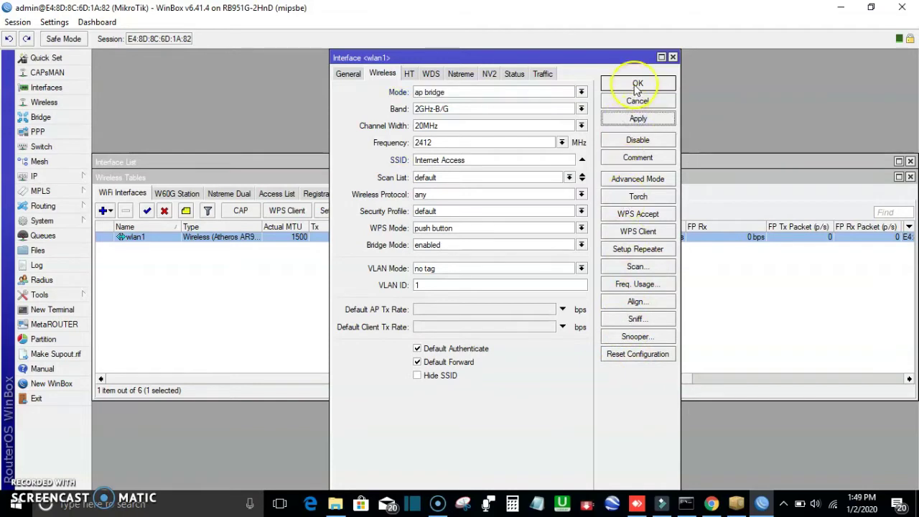
pyautogui.click(637, 85)
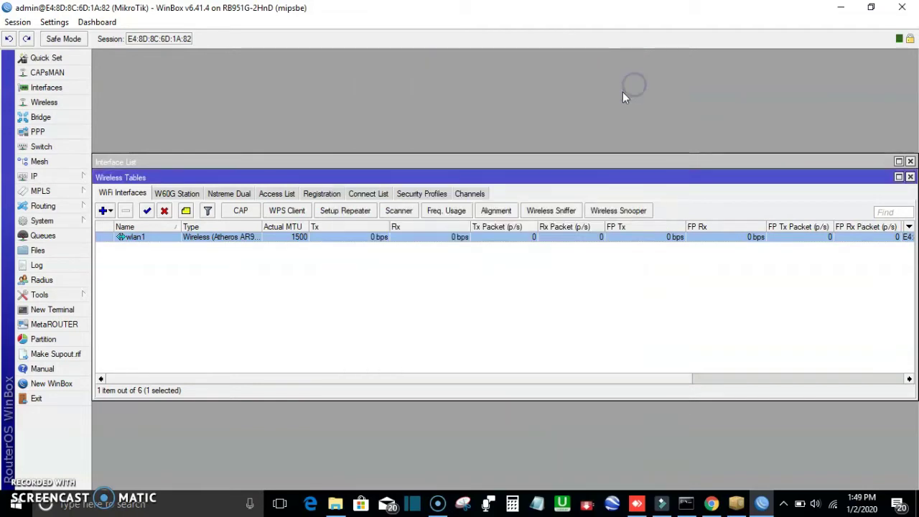
# Reopen the wlan1 interface and check its wireless settings, traffic and link status.
pyautogui.doubleClick(427, 239)
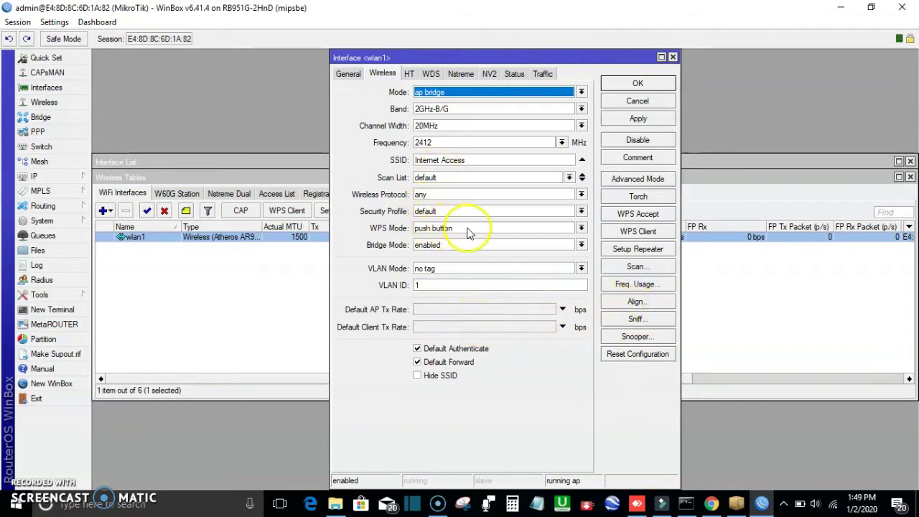
pyautogui.click(540, 73)
pyautogui.click(515, 74)
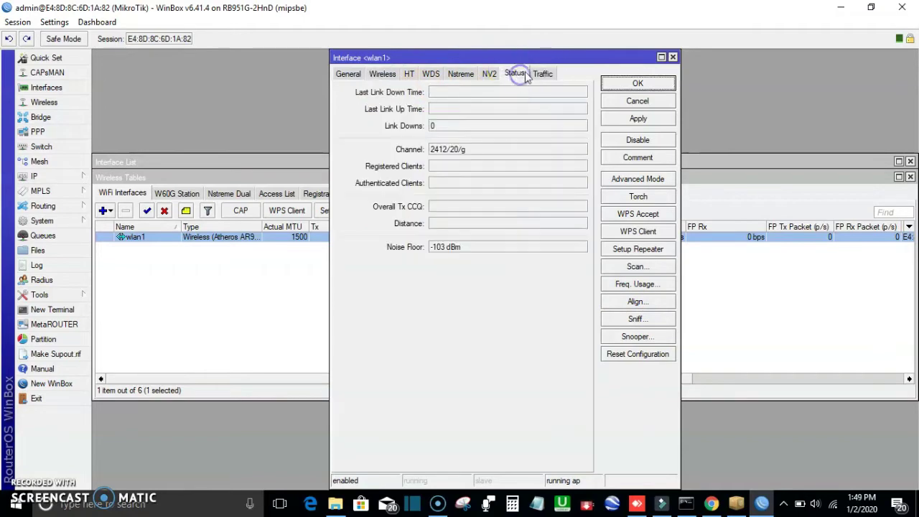
pyautogui.click(637, 83)
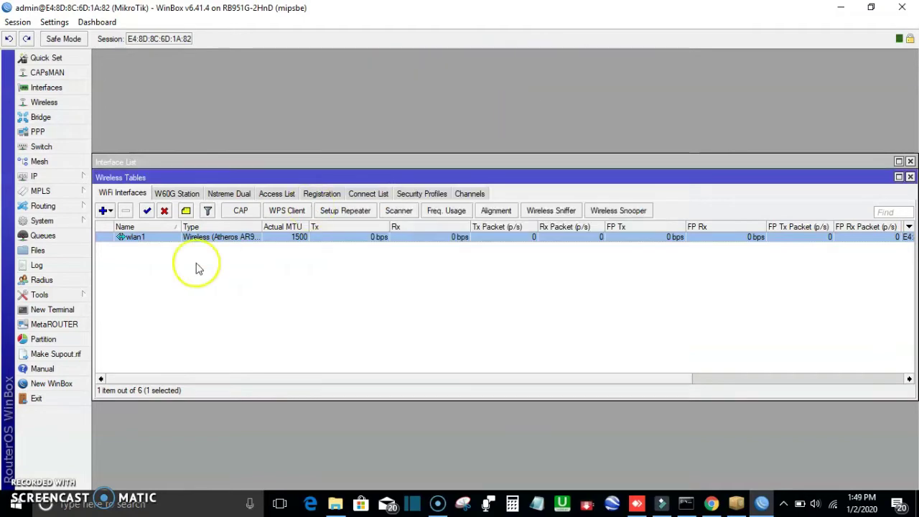
# Create a new bridge interface named bridge1_LAN.
pyautogui.click(56, 117)
pyautogui.click(102, 226)
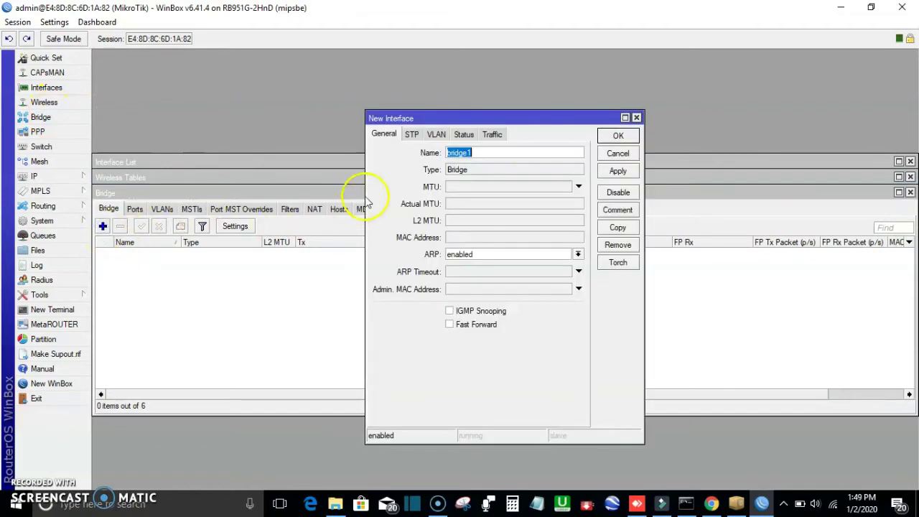
pyautogui.click(558, 152)
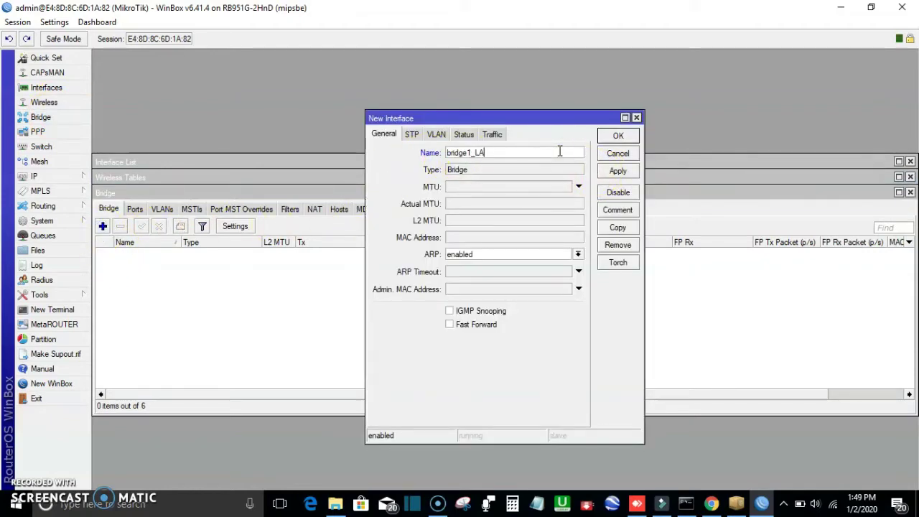
pyautogui.click(622, 171)
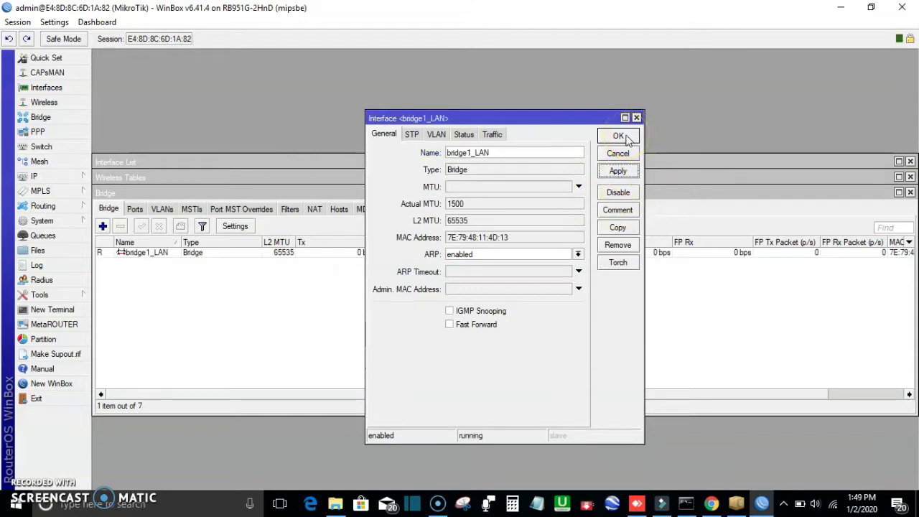
pyautogui.click(619, 137)
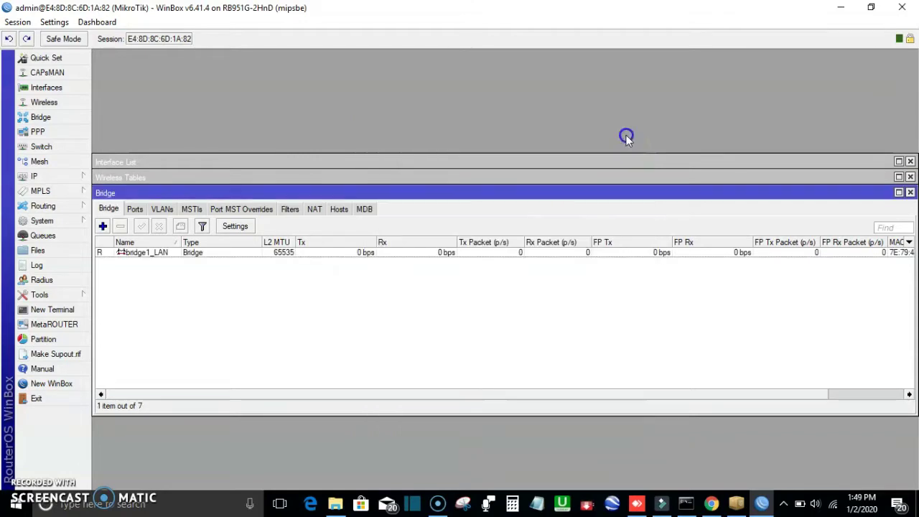
# Add wlan1 as a port of the bridge1_LAN bridge.
pyautogui.click(135, 209)
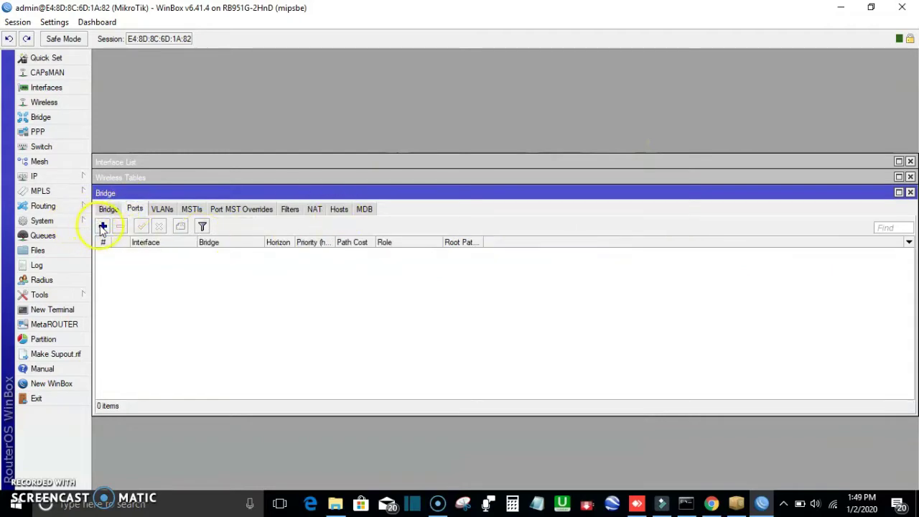
pyautogui.click(103, 226)
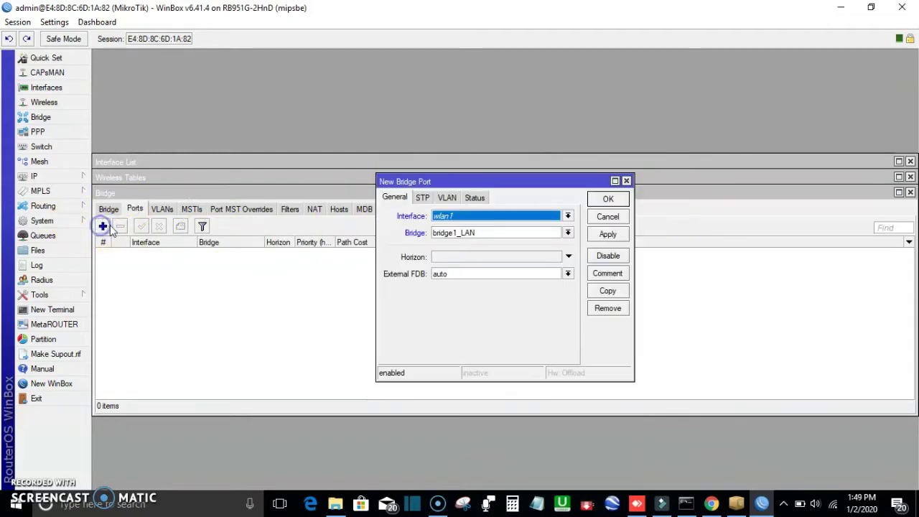
pyautogui.click(456, 219)
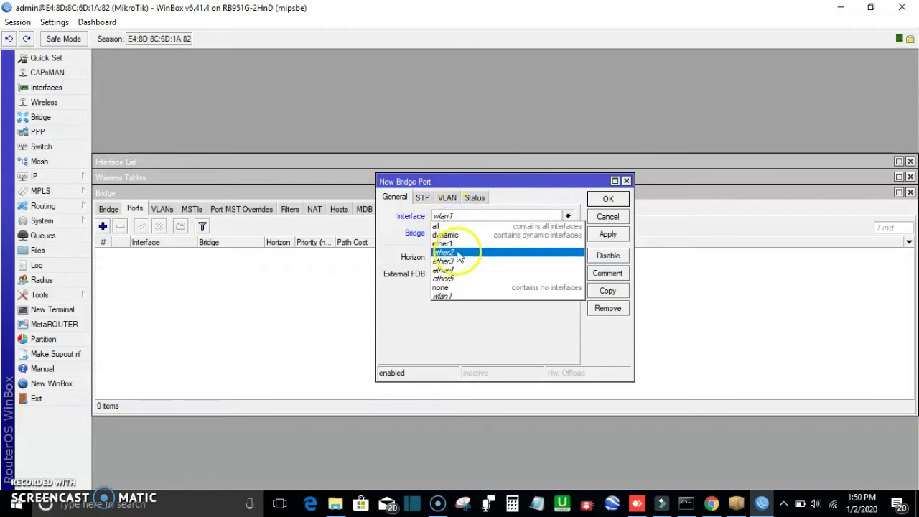
pyautogui.click(454, 296)
pyautogui.click(608, 199)
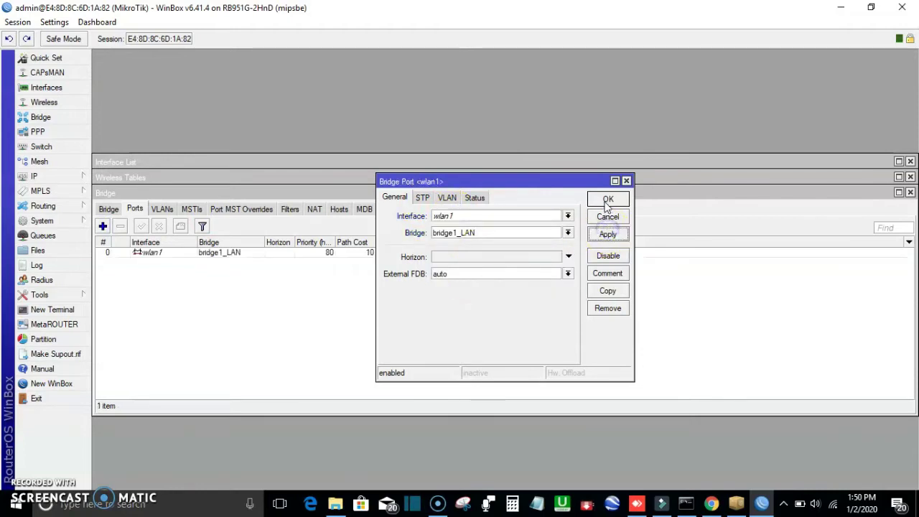
# Add ether3 as a port of the bridge1_LAN bridge.
pyautogui.click(102, 226)
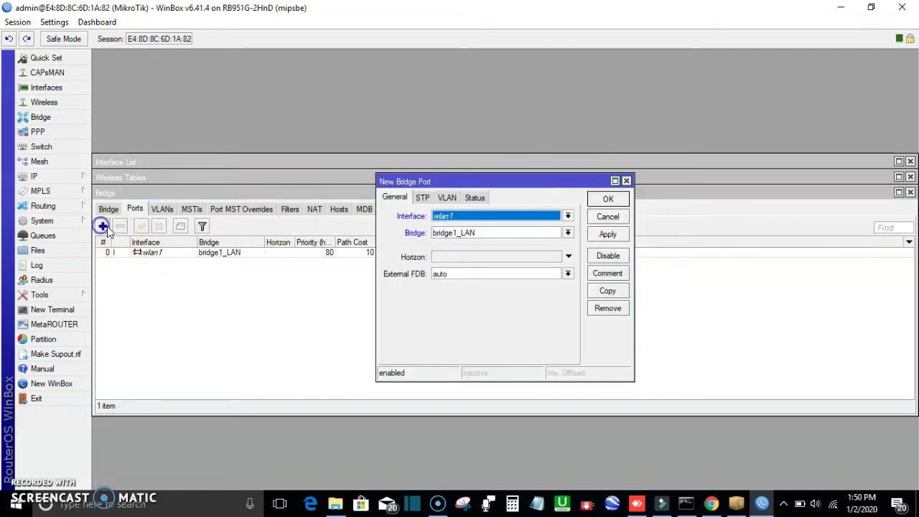
pyautogui.click(501, 218)
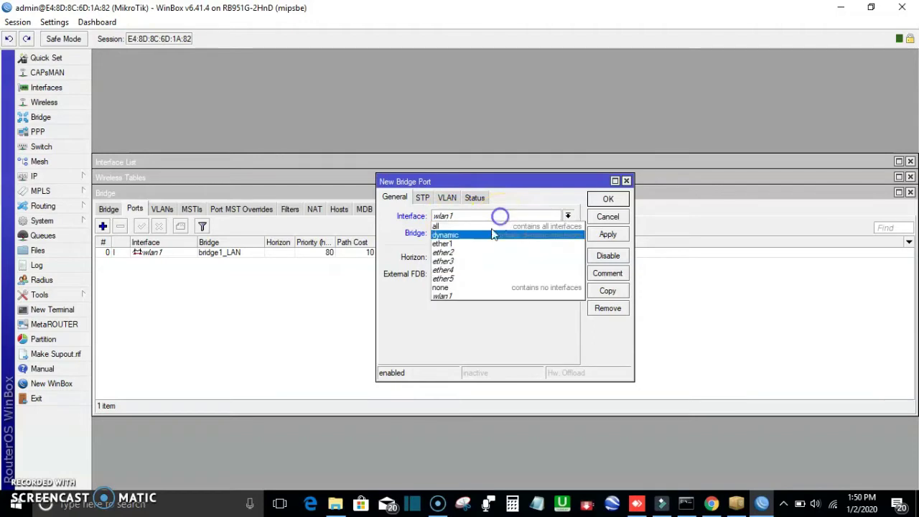
pyautogui.click(467, 262)
pyautogui.click(608, 234)
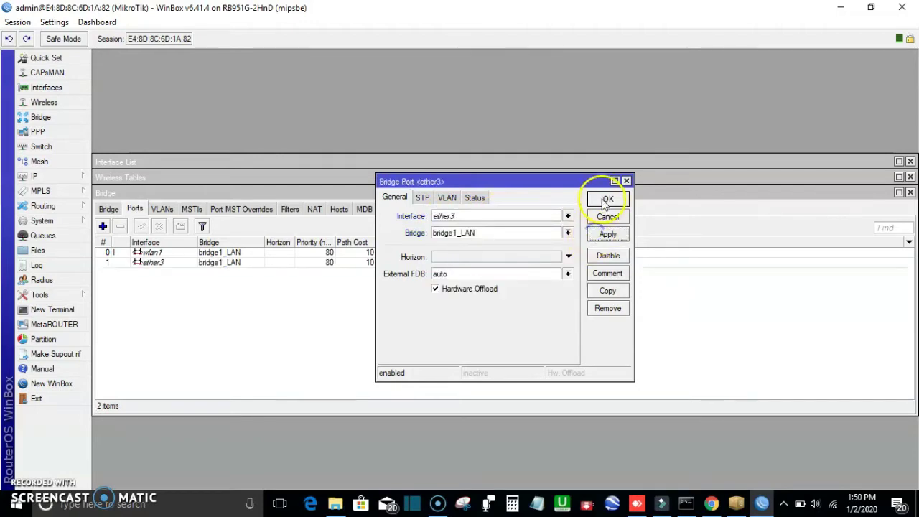
pyautogui.click(608, 199)
# Add ether4 as a port of the bridge1_LAN bridge.
pyautogui.click(104, 226)
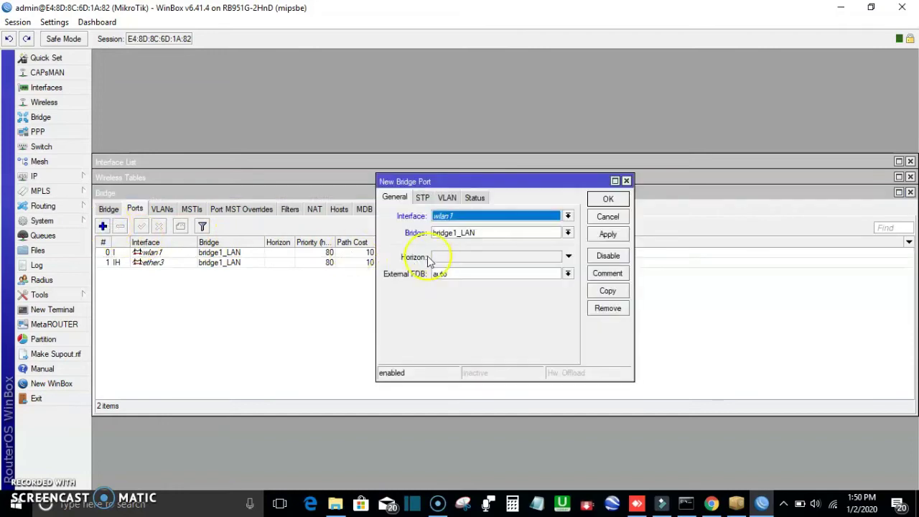
pyautogui.click(474, 216)
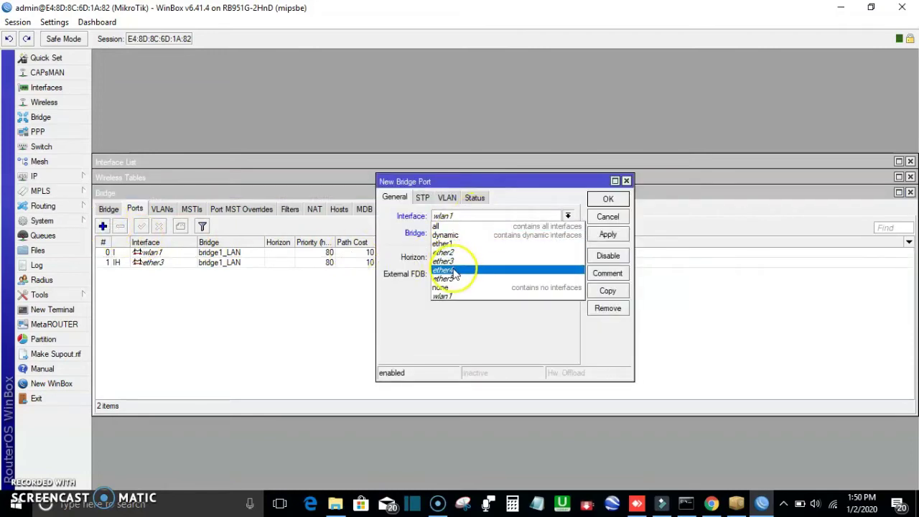
pyautogui.click(457, 268)
pyautogui.click(608, 234)
pyautogui.click(608, 199)
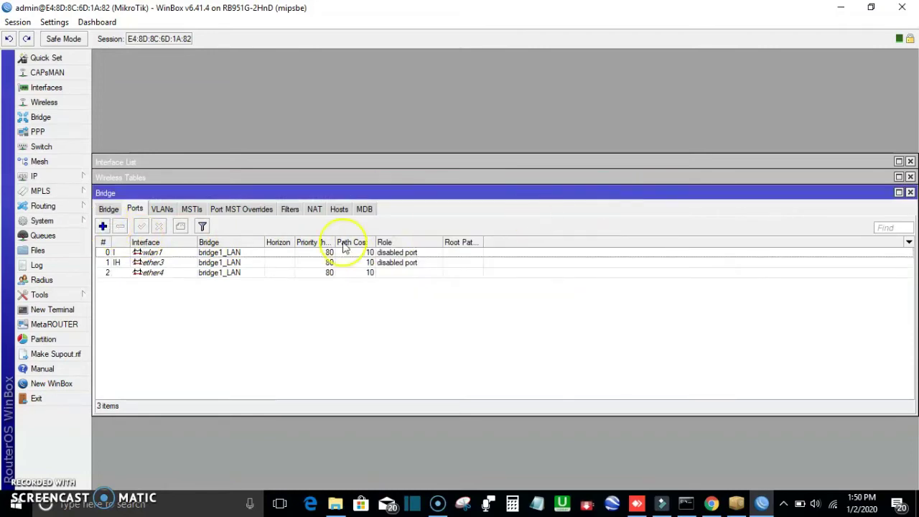
# Add ether5 as a port of the bridge1_LAN bridge.
pyautogui.click(104, 226)
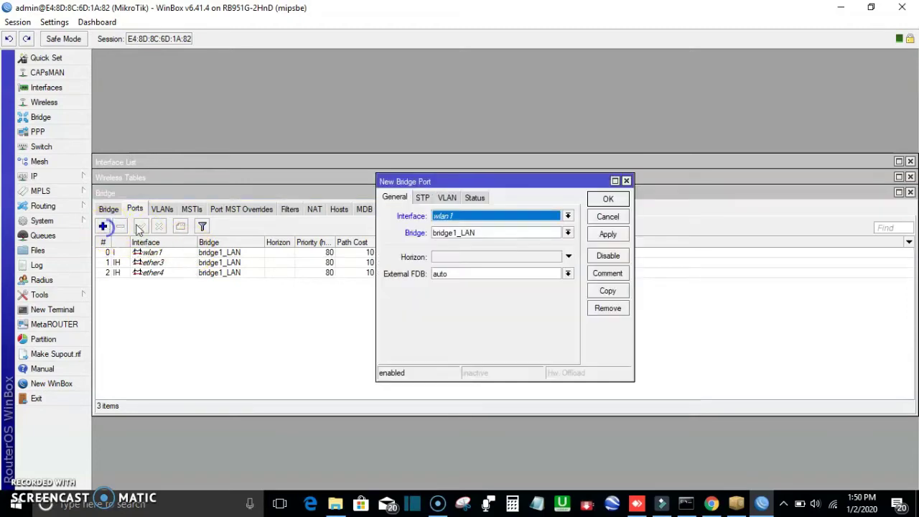
pyautogui.click(481, 216)
pyautogui.click(443, 278)
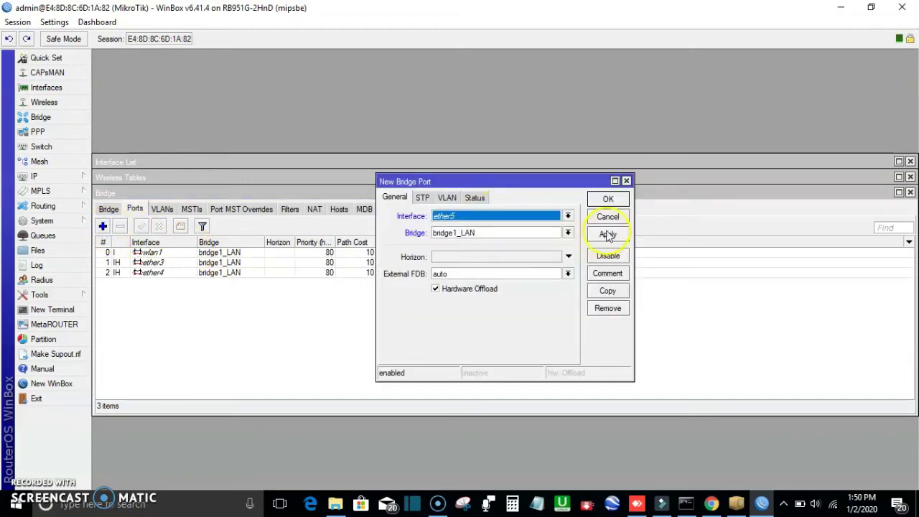
pyautogui.click(608, 234)
pyautogui.click(610, 202)
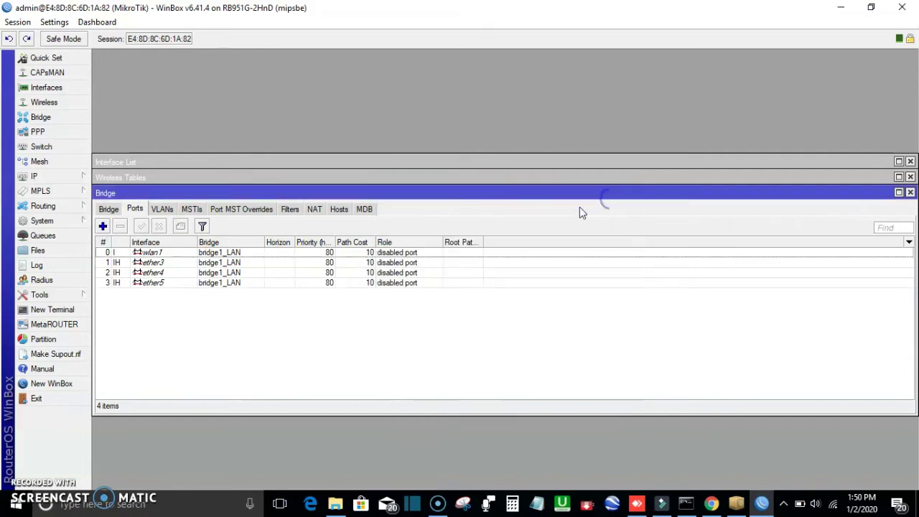
# Add the IP address 41.216.171.250/30 to the ether1 interface.
pyautogui.click(59, 180)
pyautogui.click(123, 171)
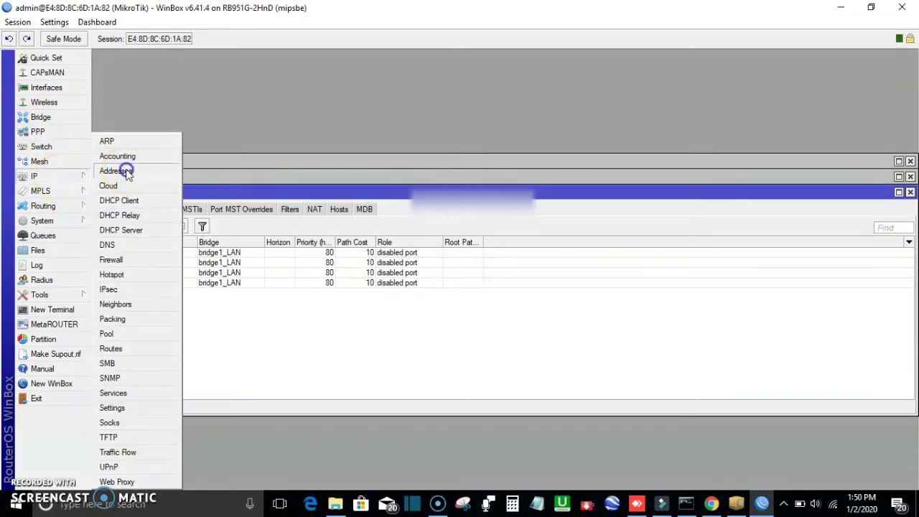
pyautogui.click(405, 187)
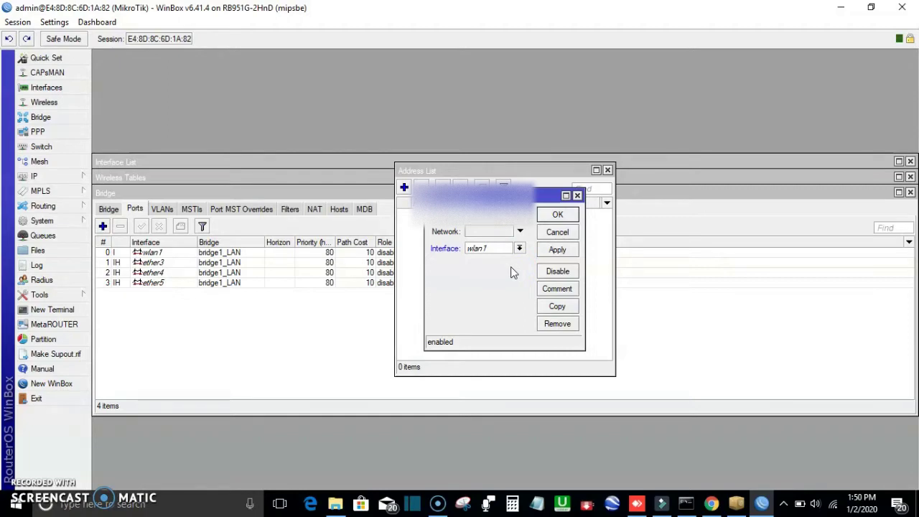
pyautogui.press('Tab')
pyautogui.press('Tab')
pyautogui.click(498, 247)
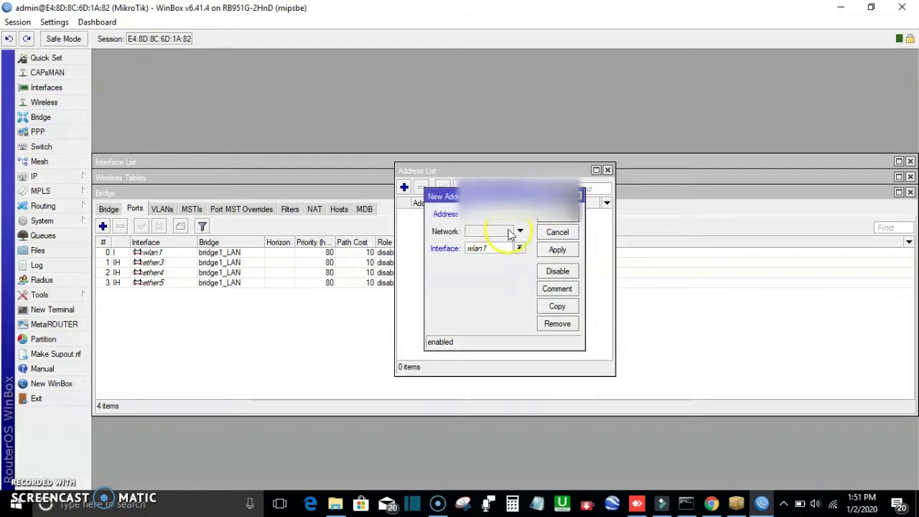
pyautogui.click(494, 249)
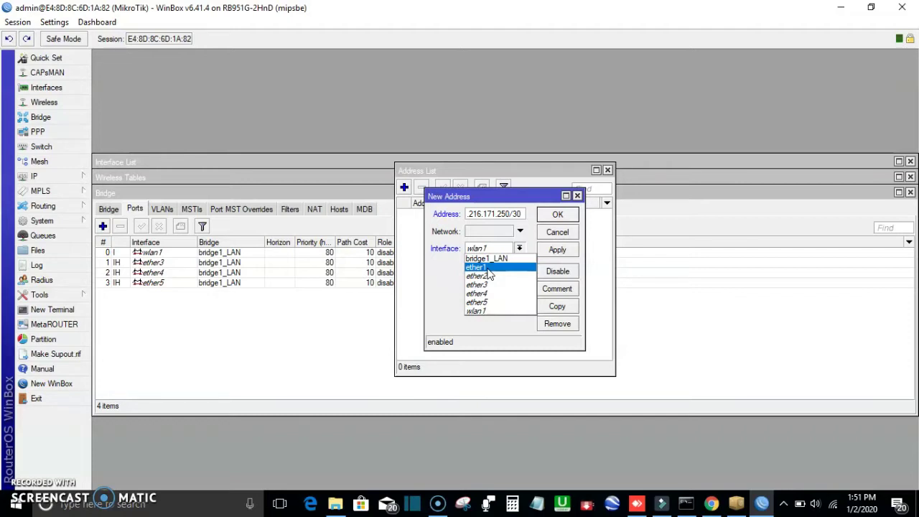
pyautogui.click(487, 269)
pyautogui.click(557, 249)
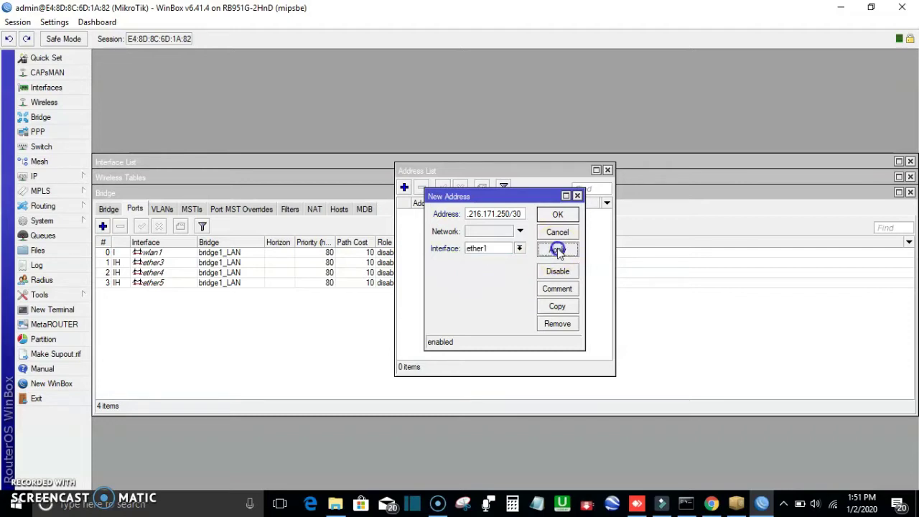
pyautogui.click(559, 215)
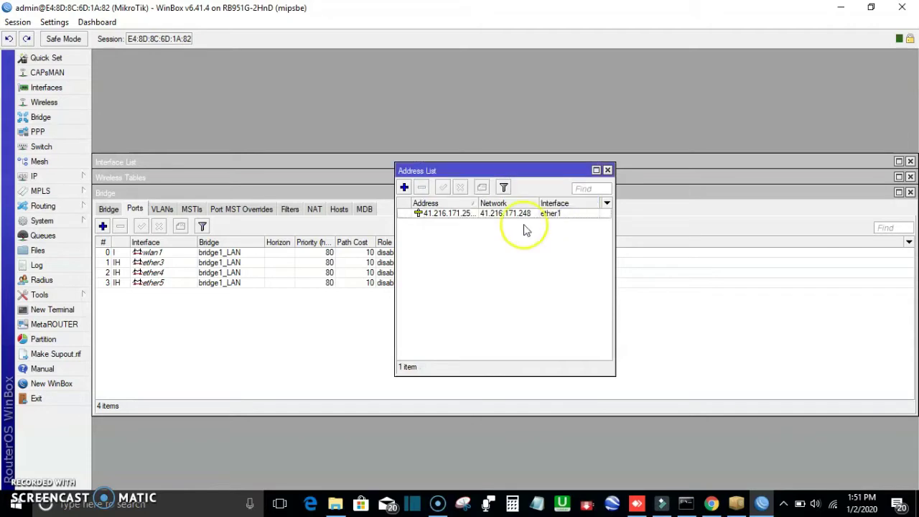
# Add the IP address 192.168.80.1 to the bridge1_LAN interface.
pyautogui.click(404, 187)
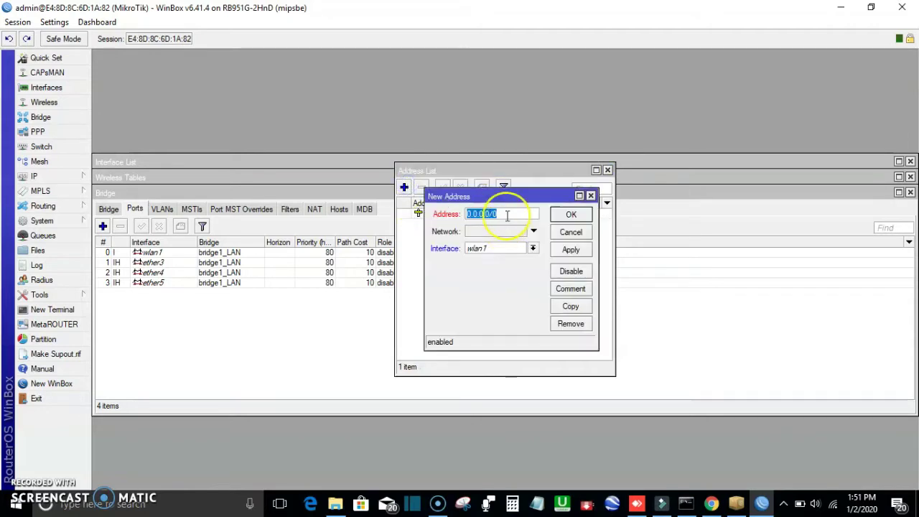
pyautogui.press('BackSpace')
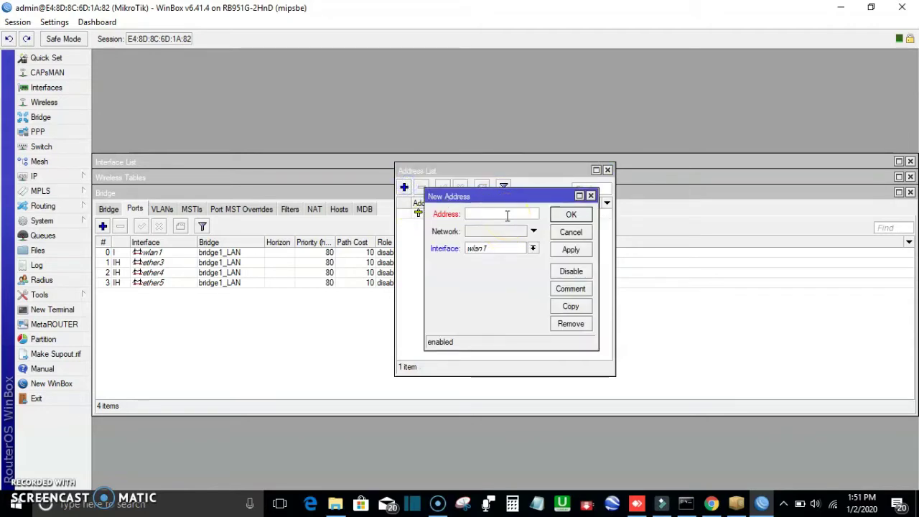
pyautogui.write('192.168.80.1')
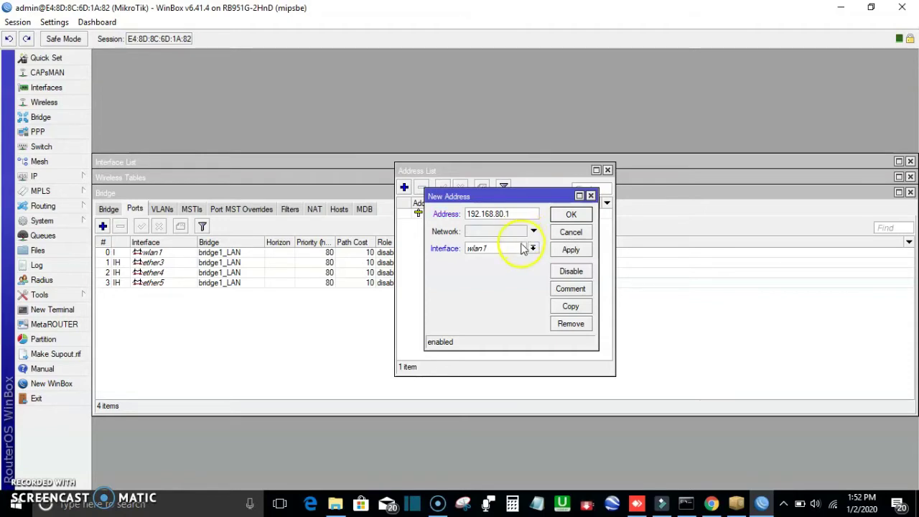
pyautogui.click(532, 248)
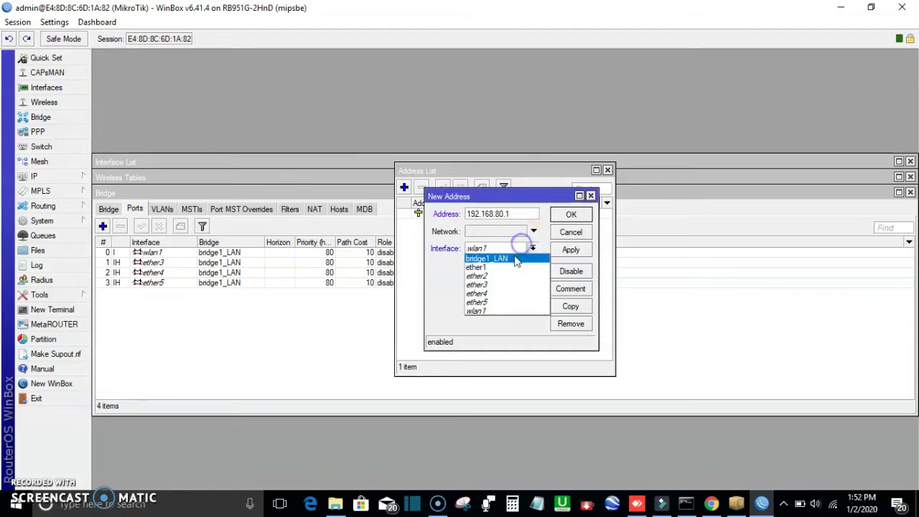
pyautogui.click(513, 259)
pyautogui.click(564, 250)
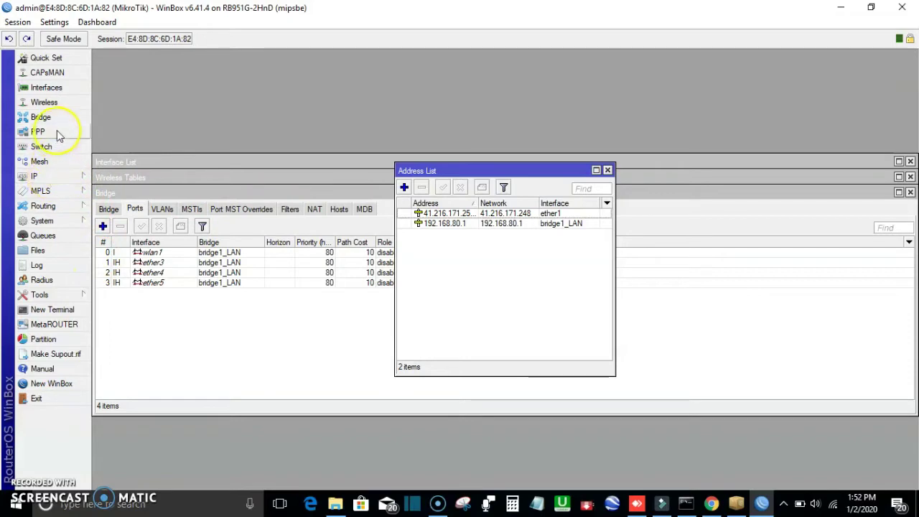
pyautogui.click(54, 177)
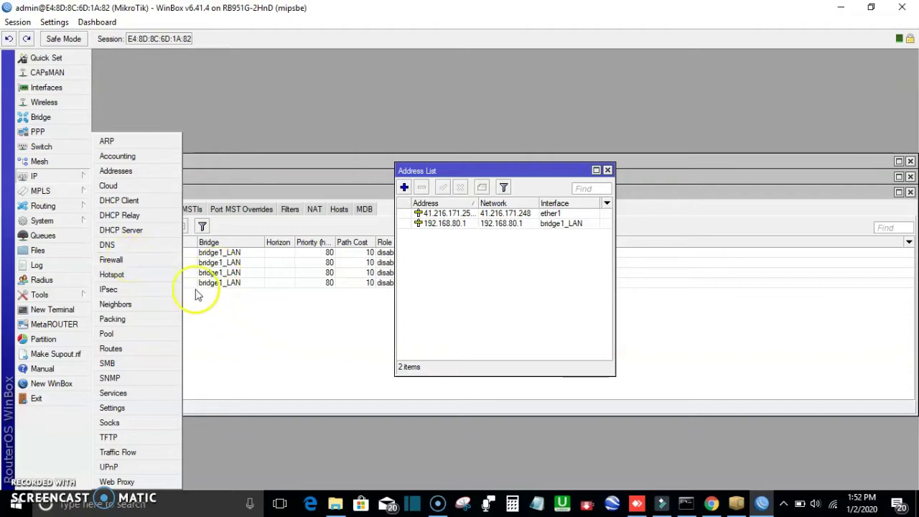
pyautogui.click(112, 259)
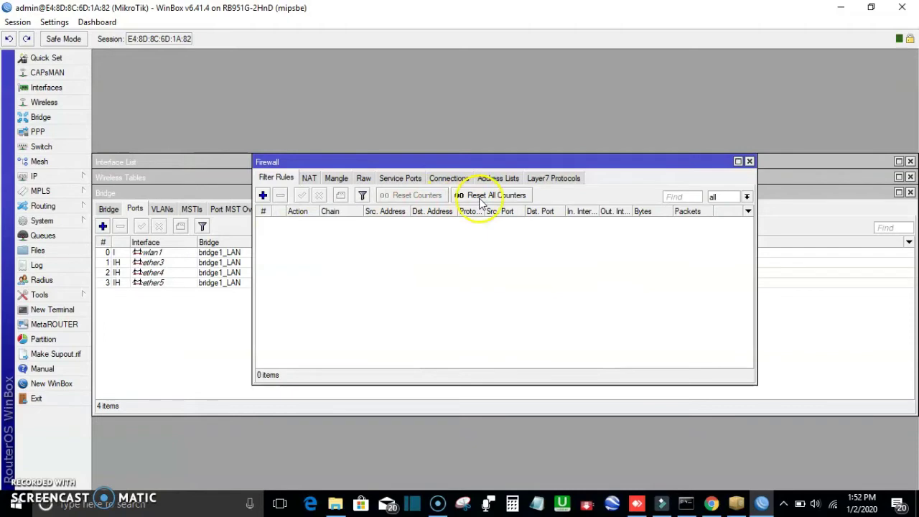
pyautogui.click(749, 161)
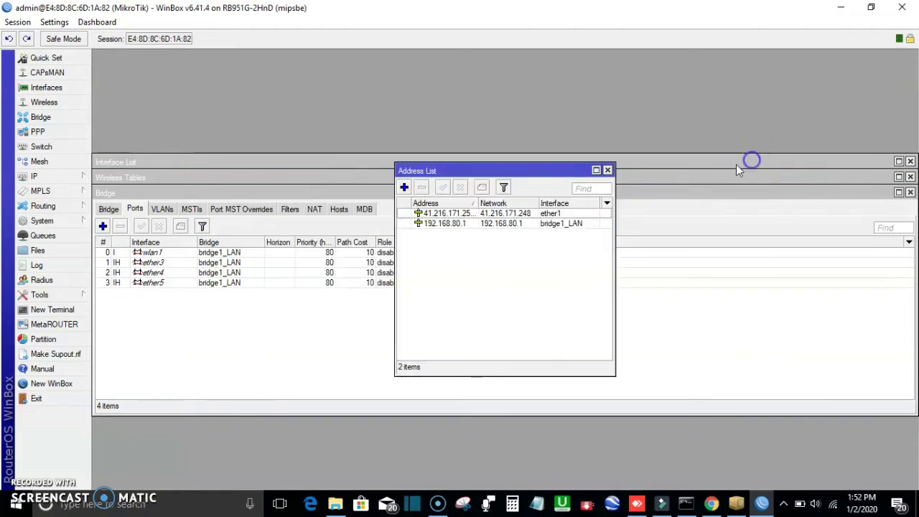
pyautogui.click(71, 177)
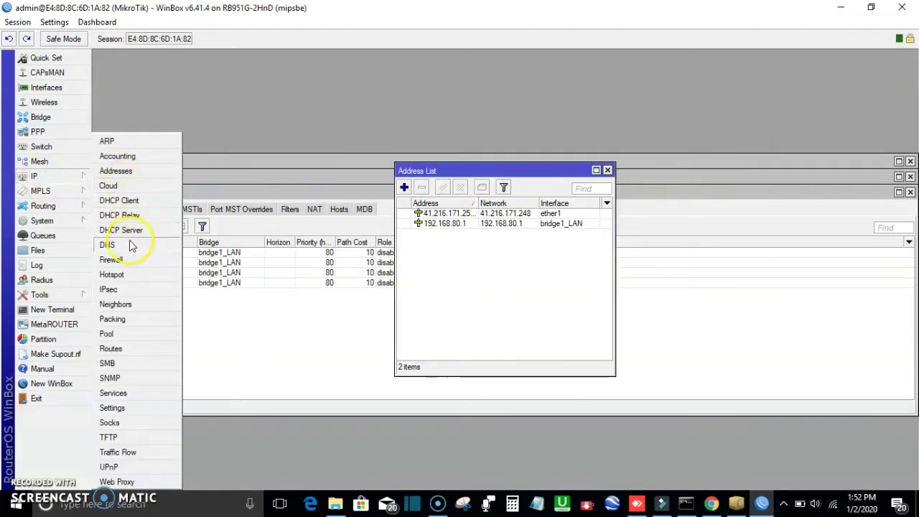
pyautogui.click(112, 260)
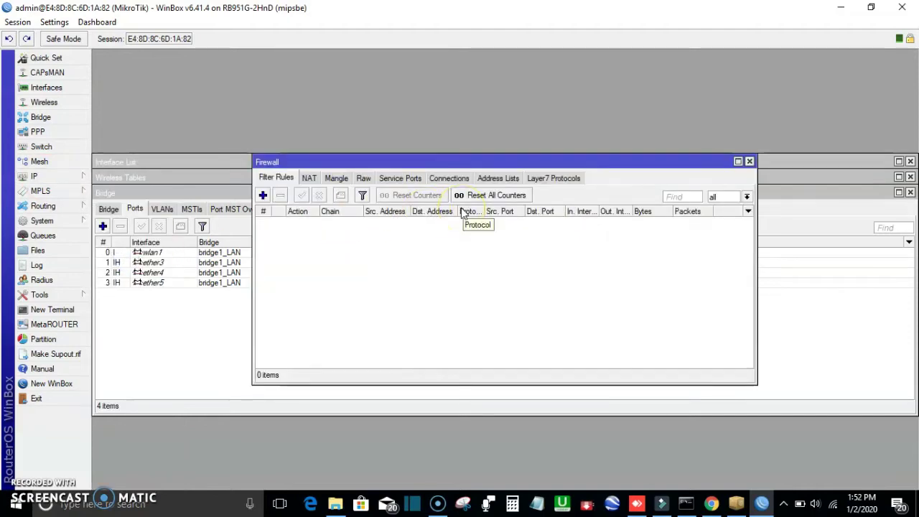
pyautogui.click(749, 160)
# Start the DHCP server setup wizard on the bridge1_LAN interface.
pyautogui.click(36, 177)
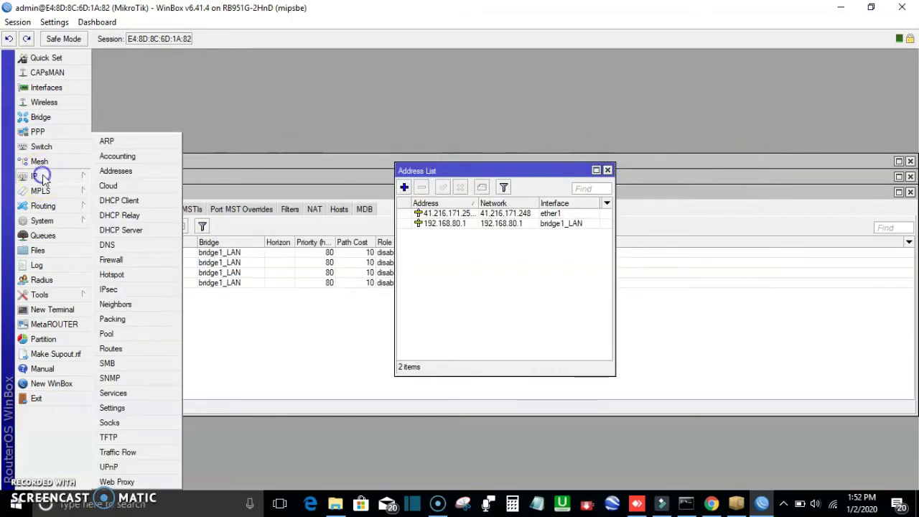
pyautogui.click(141, 232)
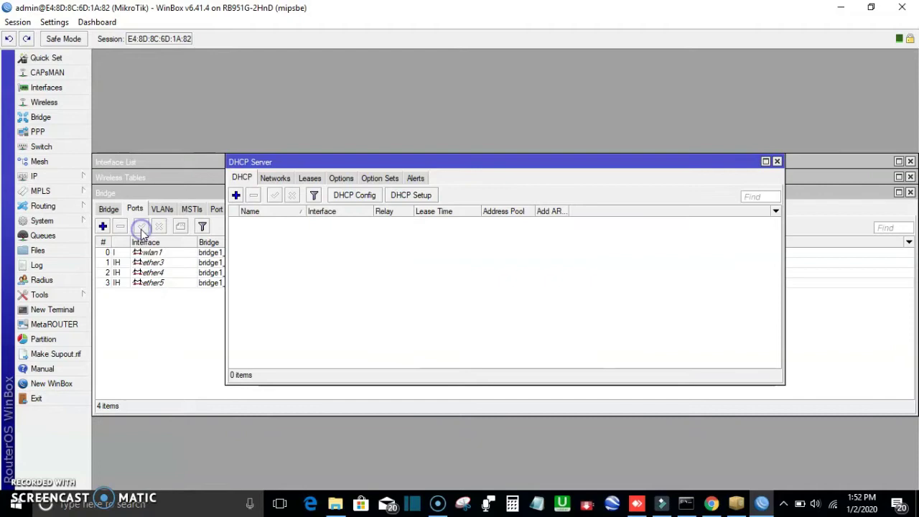
pyautogui.click(418, 195)
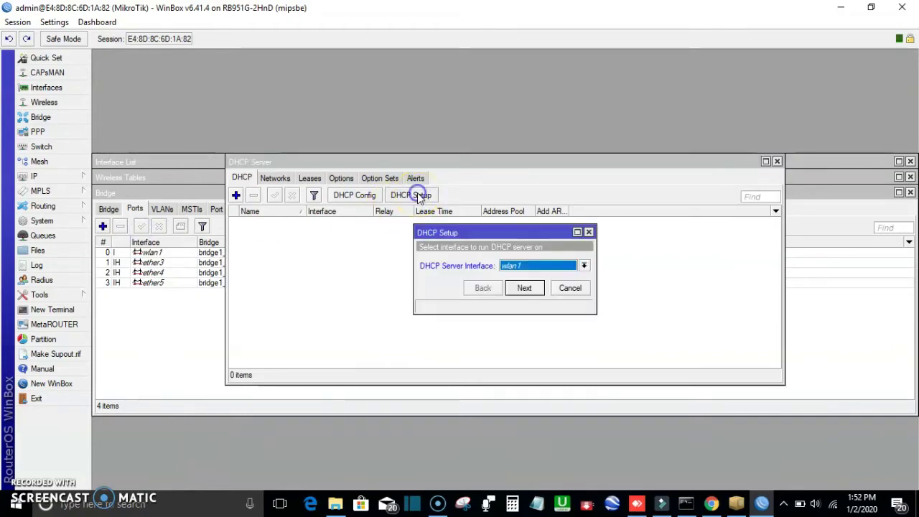
pyautogui.click(519, 267)
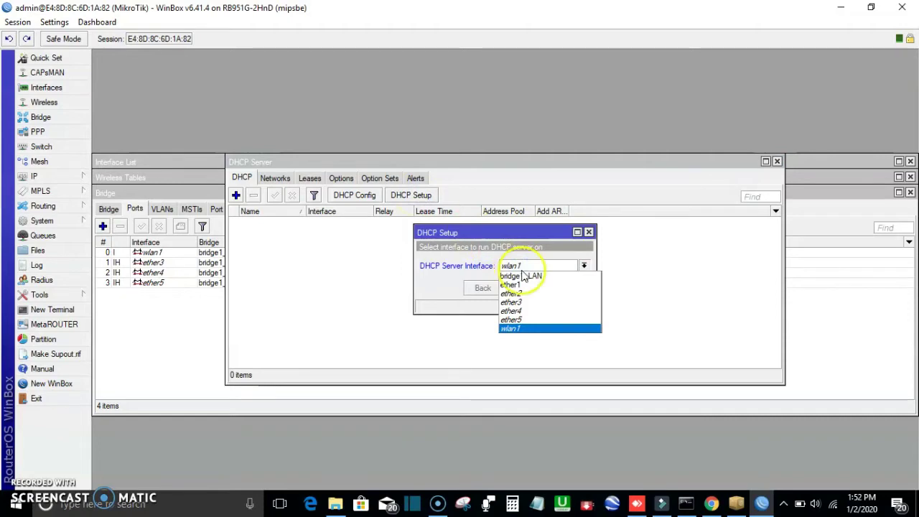
pyautogui.click(523, 276)
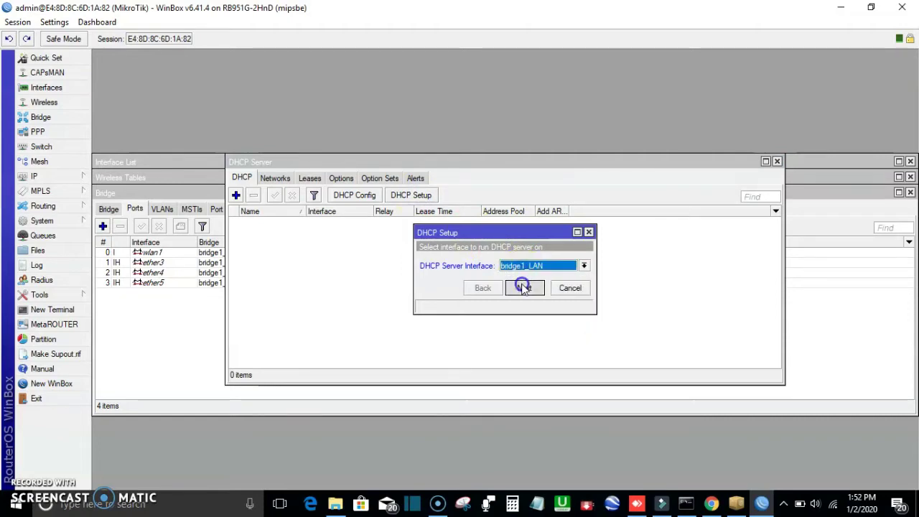
pyautogui.click(524, 287)
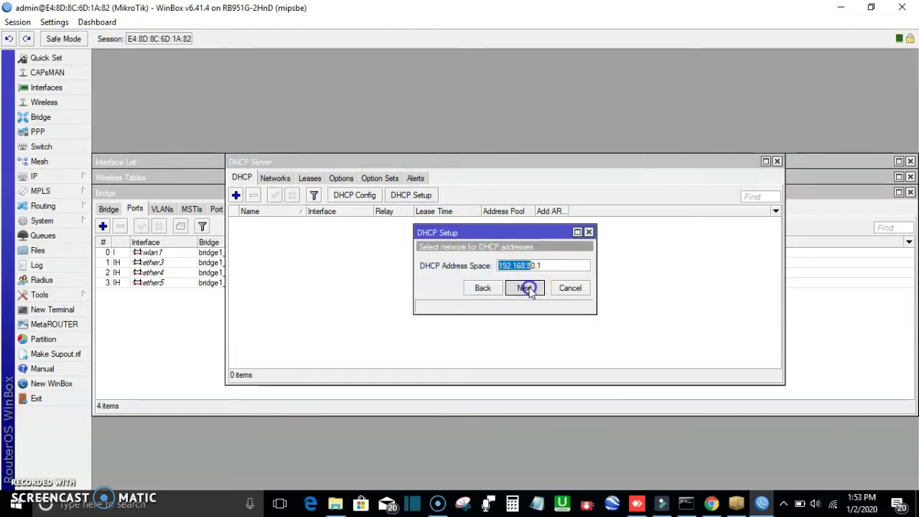
# Try to set up the DHCP server with address space and gateway 192.168.80.1 and an address pool starting at 192.168.80.10.
pyautogui.click(527, 287)
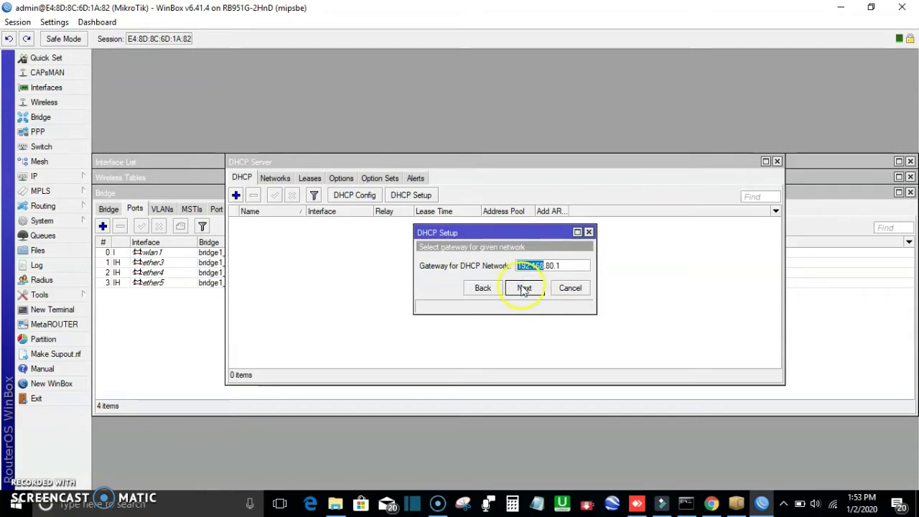
pyautogui.click(480, 287)
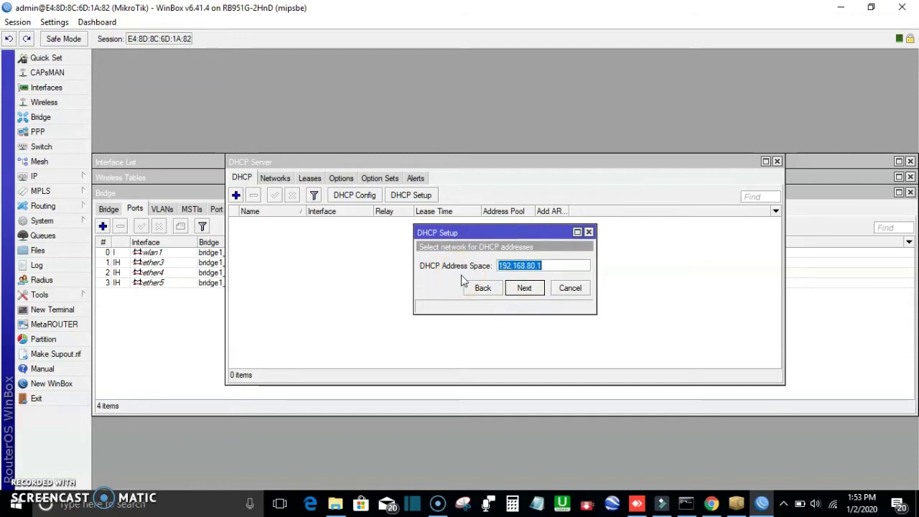
pyautogui.click(524, 288)
pyautogui.click(480, 288)
pyautogui.click(480, 288)
pyautogui.click(524, 288)
pyautogui.click(523, 287)
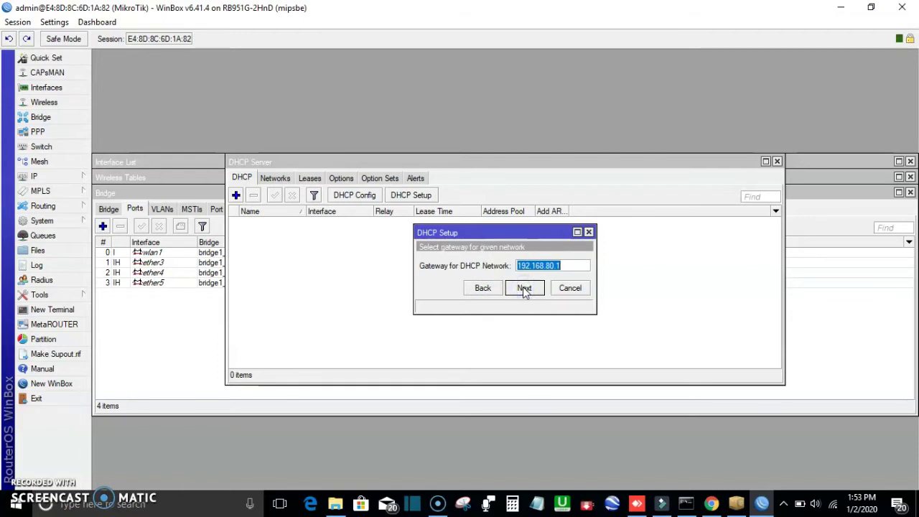
pyautogui.click(524, 288)
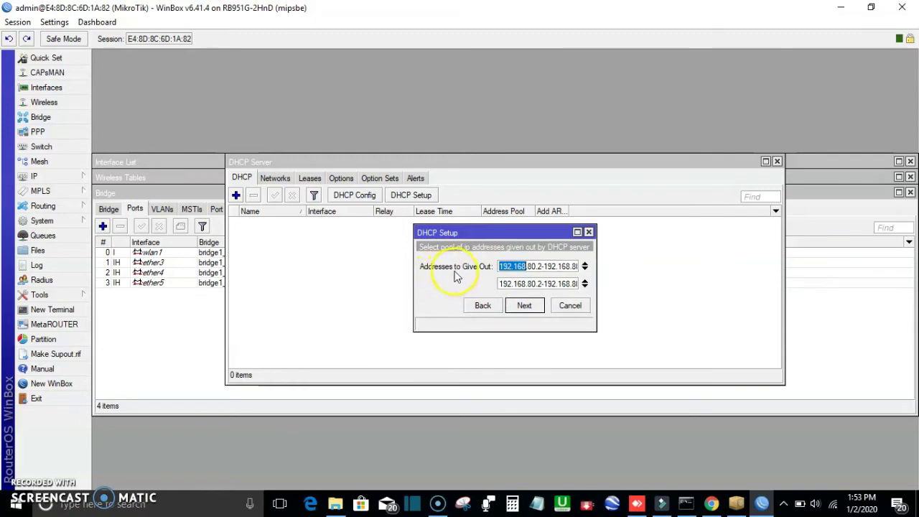
pyautogui.click(542, 266)
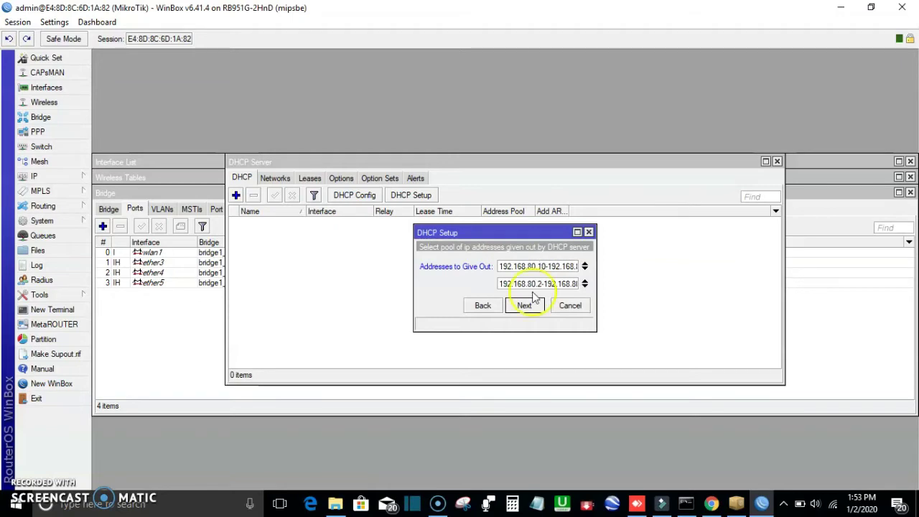
pyautogui.click(525, 304)
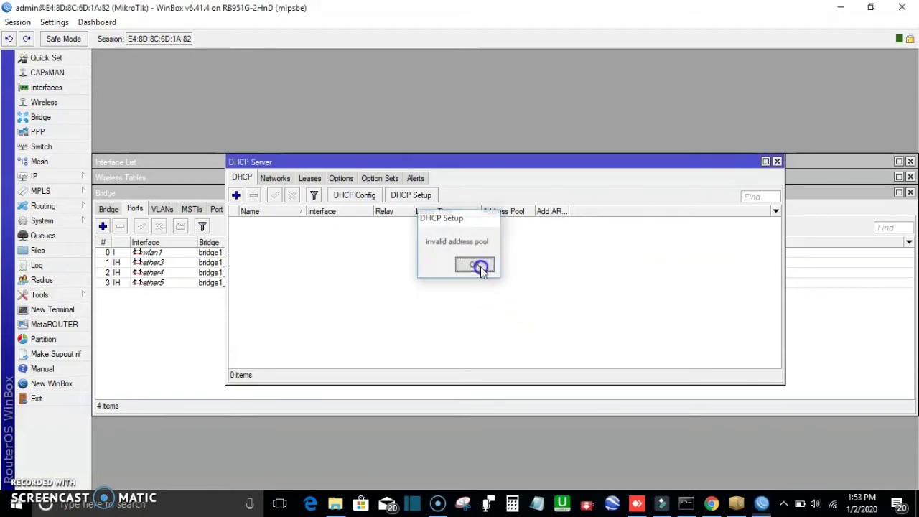
pyautogui.click(476, 266)
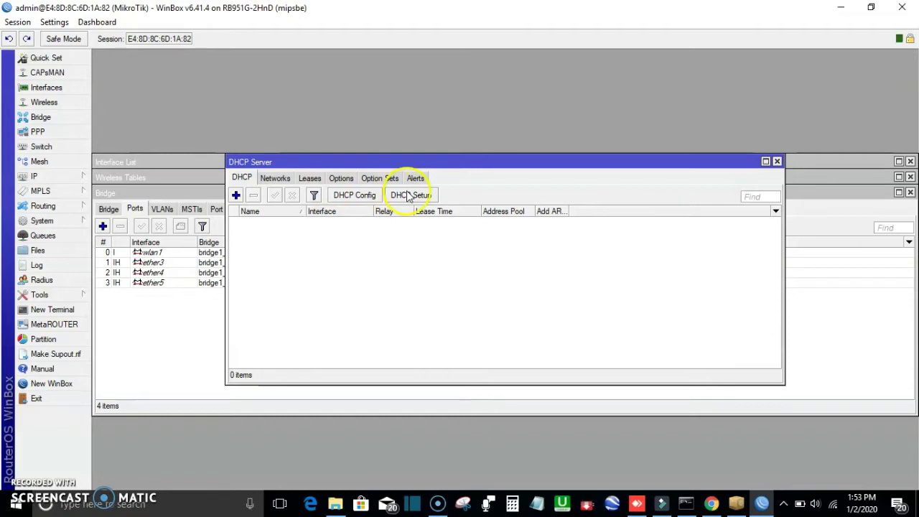
# Restart the DHCP setup for bridge1_LAN with address space 192.168.80.0/24 and DHCP relay 192.168.80.1.
pyautogui.click(410, 196)
pyautogui.click(525, 305)
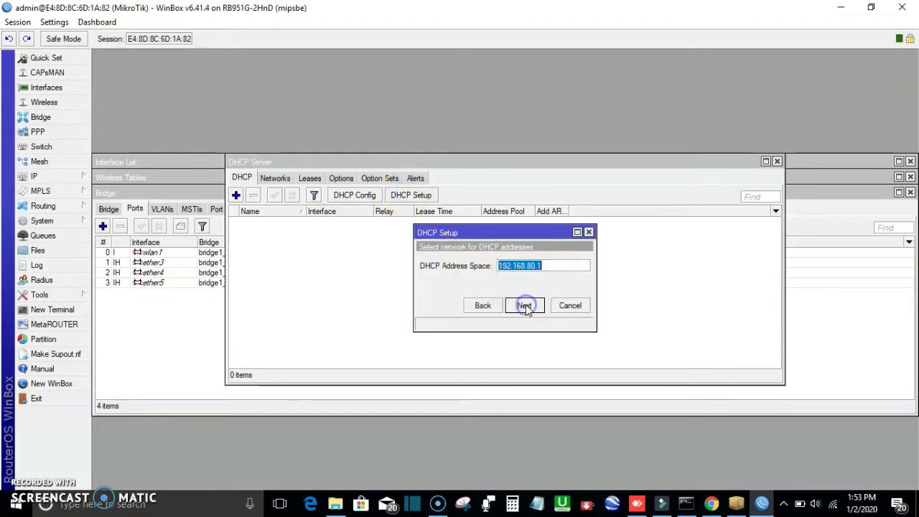
pyautogui.click(549, 266)
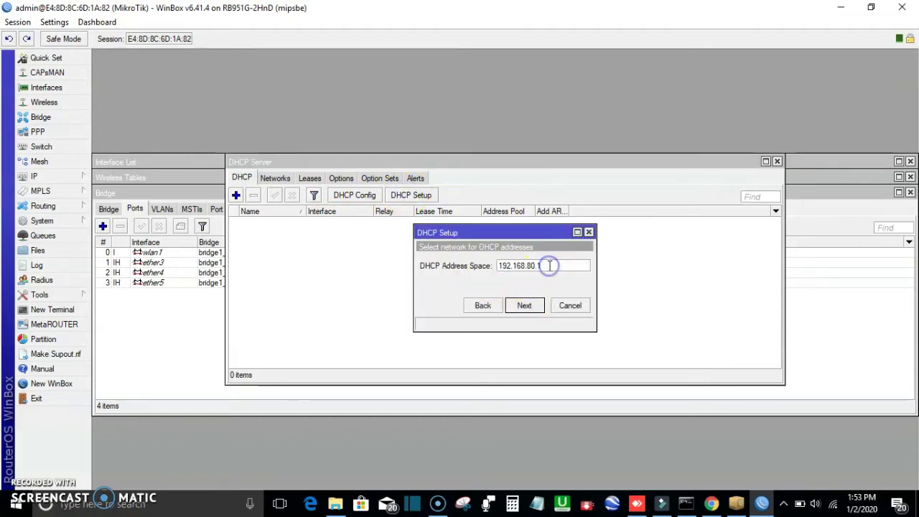
pyautogui.press('BackSpace')
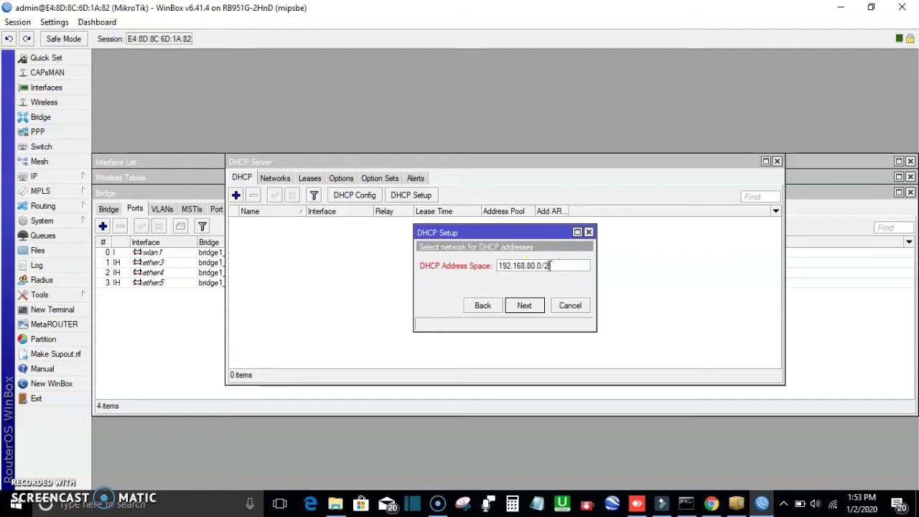
pyautogui.click(525, 305)
pyautogui.click(525, 305)
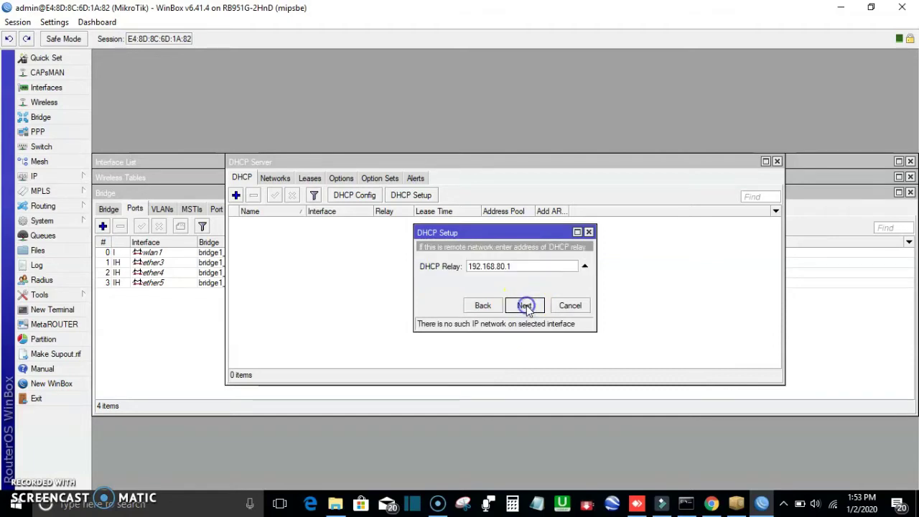
pyautogui.click(525, 305)
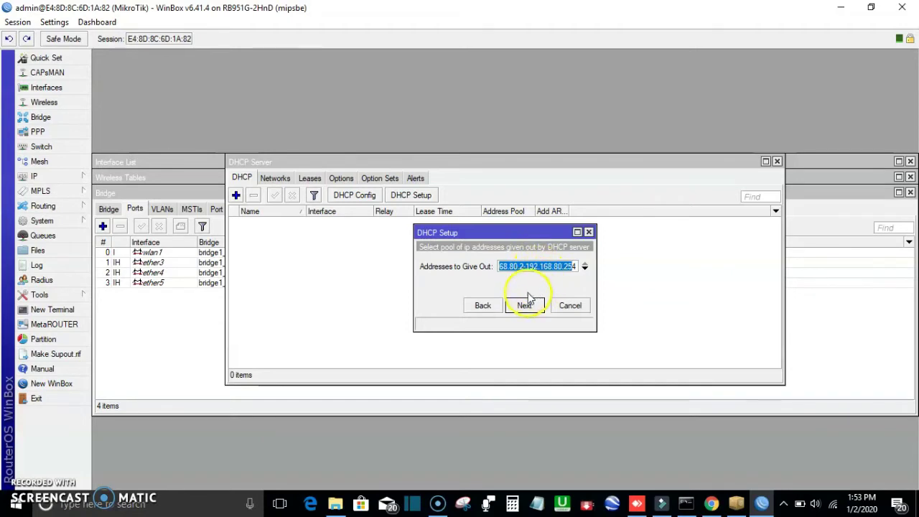
# Set the DHCP pool of addresses to give out to 192.168.80.10-192.168.80.254.
pyautogui.click(544, 265)
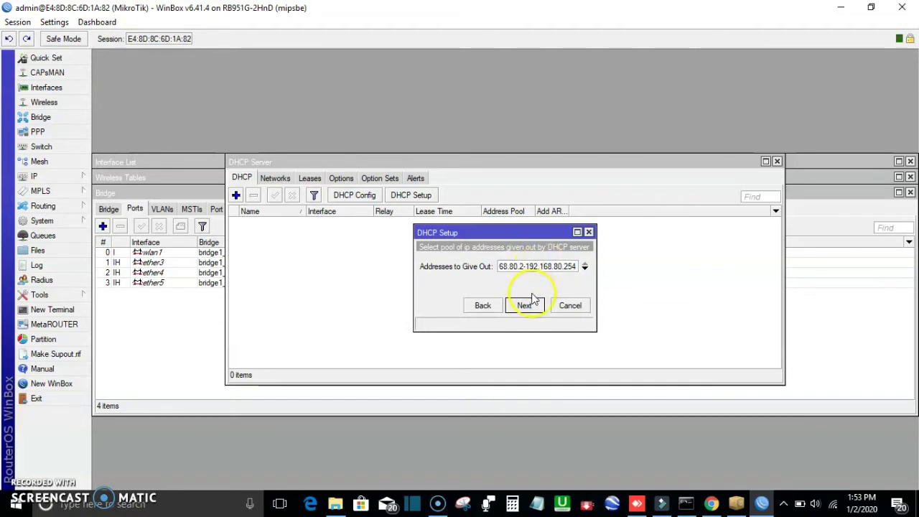
pyautogui.click(523, 267)
pyautogui.write('0')
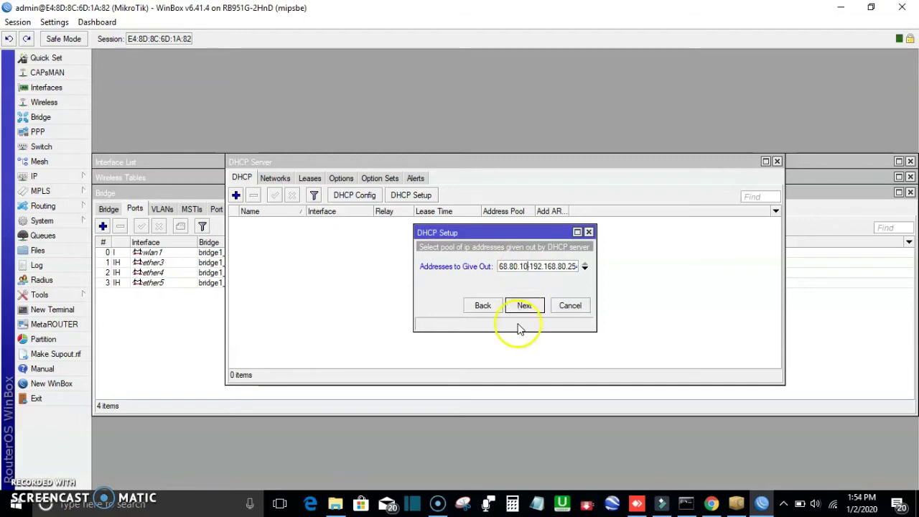
pyautogui.click(524, 306)
# Set the DHCP DNS servers to 8.8.8.8 and 4.2.2.2 and complete the setup with a lease time of 00:10:00.
pyautogui.click(538, 267)
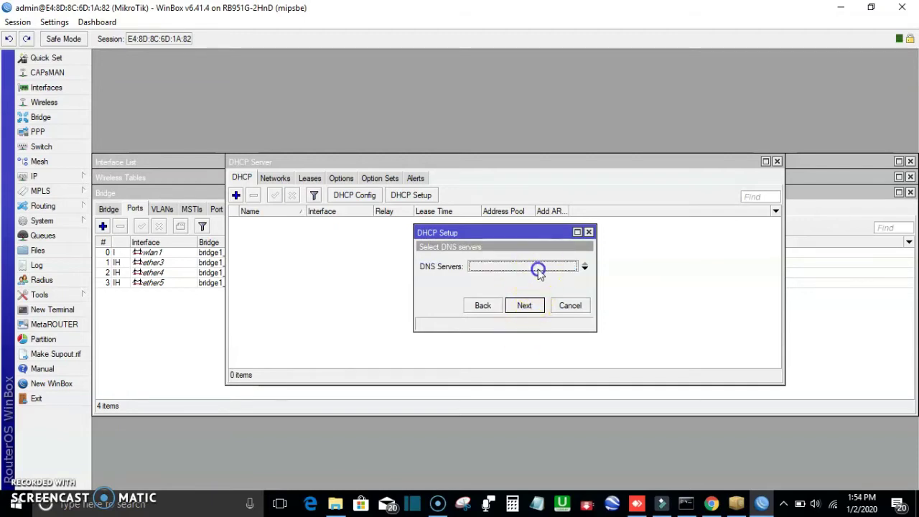
pyautogui.write('8.8.8.8')
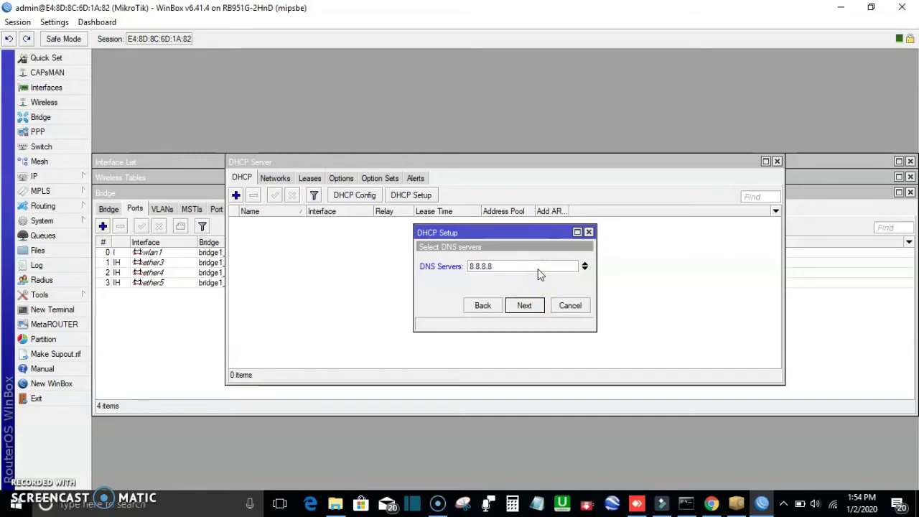
pyautogui.click(585, 269)
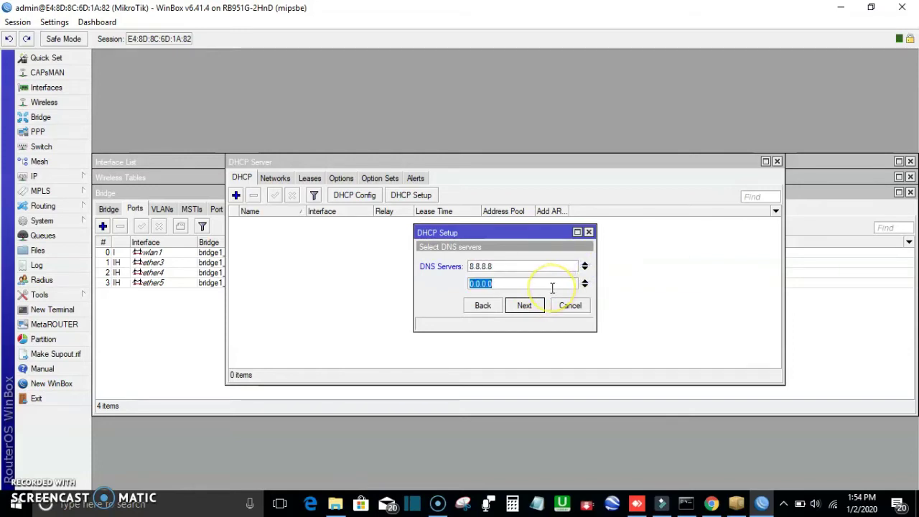
pyautogui.write('4.2.2.2')
pyautogui.click(527, 305)
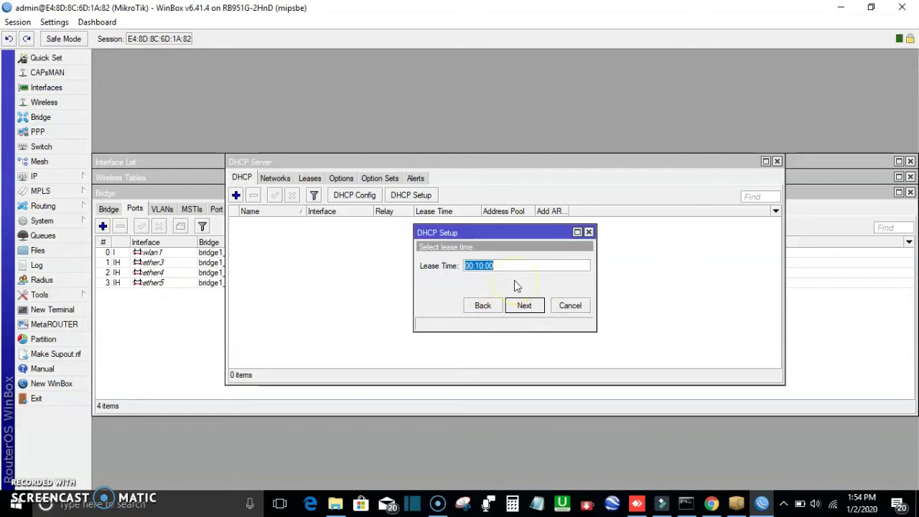
pyautogui.click(524, 305)
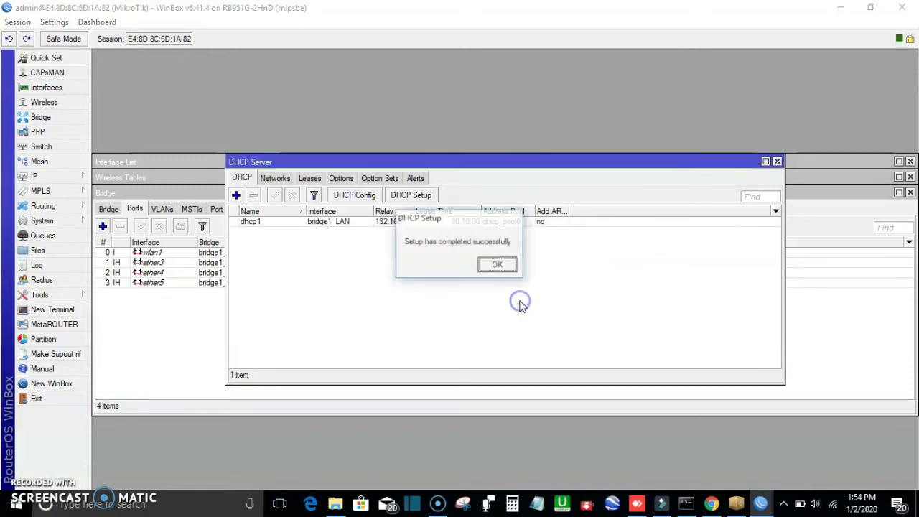
# Dismiss the DHCP setup completion message and open the firewall's NAT rules.
pyautogui.click(496, 266)
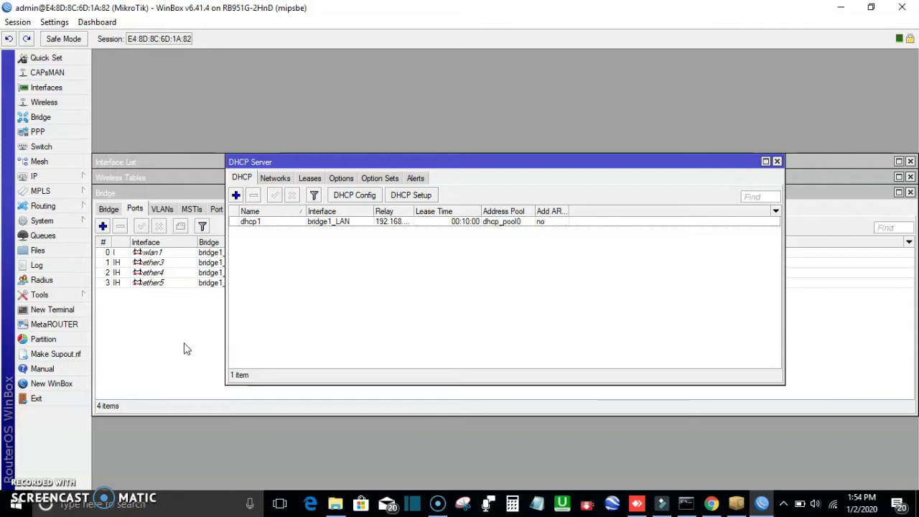
pyautogui.click(184, 348)
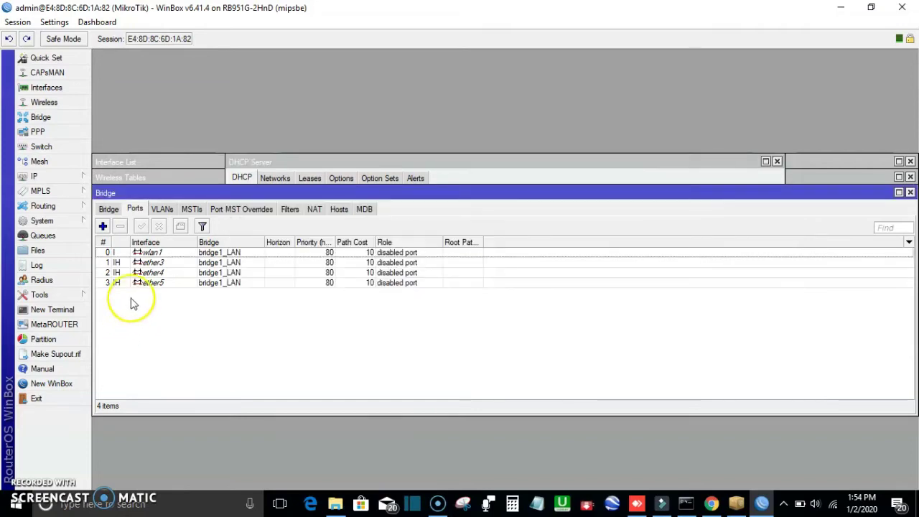
pyautogui.click(50, 185)
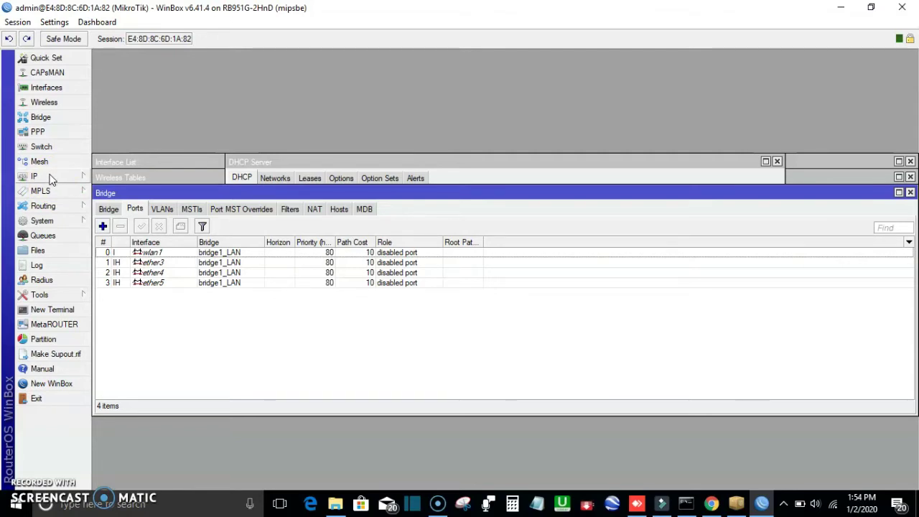
pyautogui.click(51, 179)
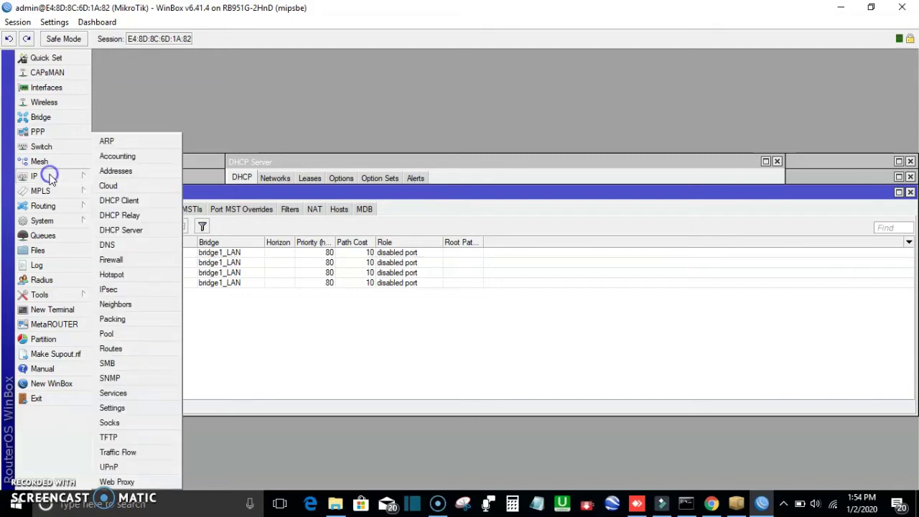
pyautogui.click(141, 262)
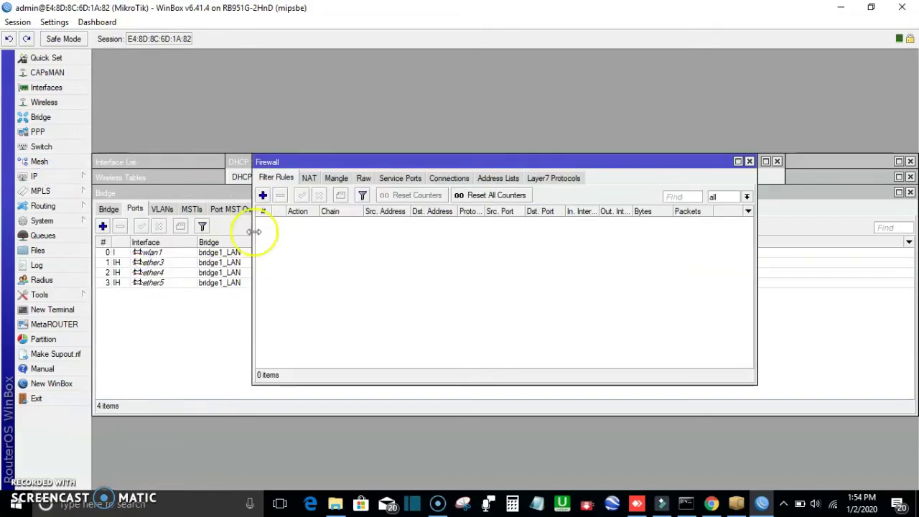
pyautogui.click(309, 178)
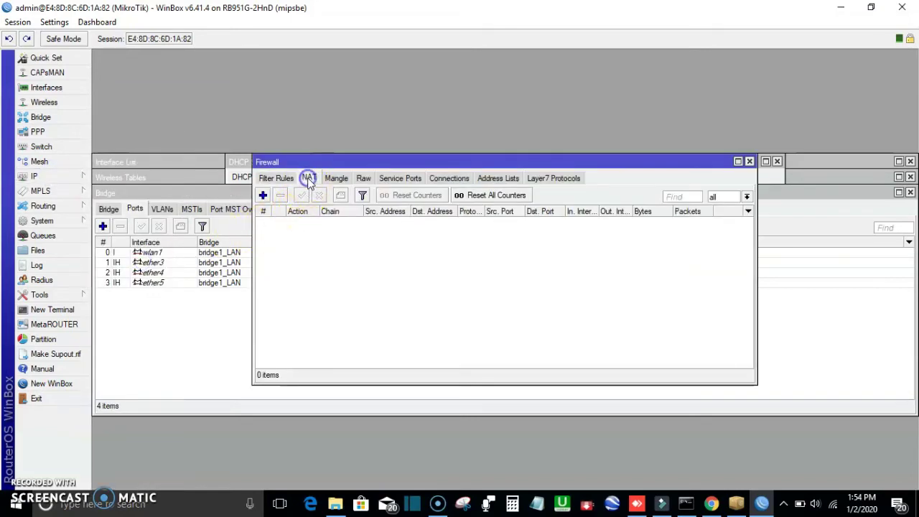
# Add a NAT rule in the srcnat chain with the action masquerade and apply it.
pyautogui.click(263, 195)
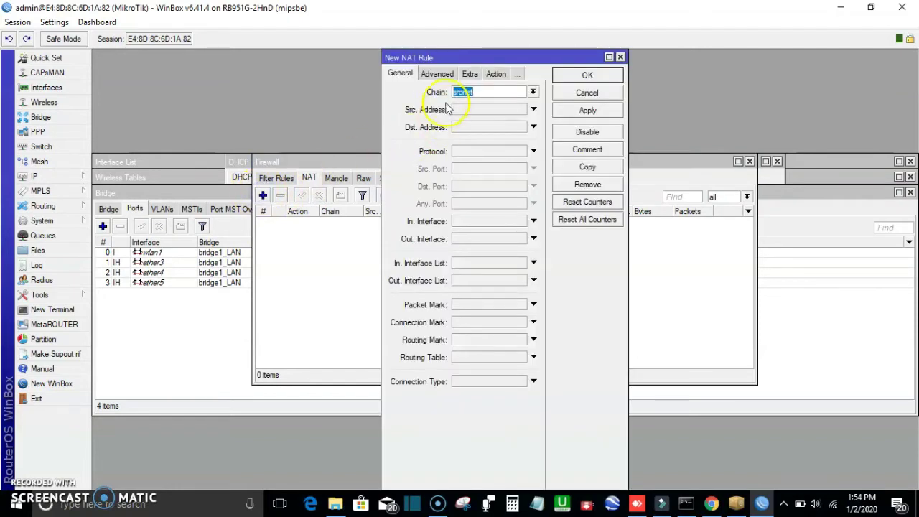
pyautogui.moveTo(381, 114); pyautogui.dragTo(252, 129)
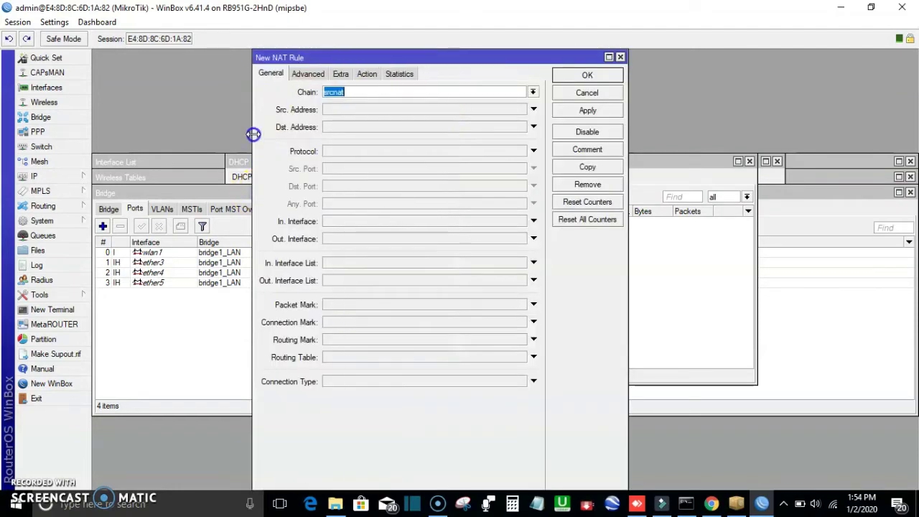
pyautogui.click(310, 75)
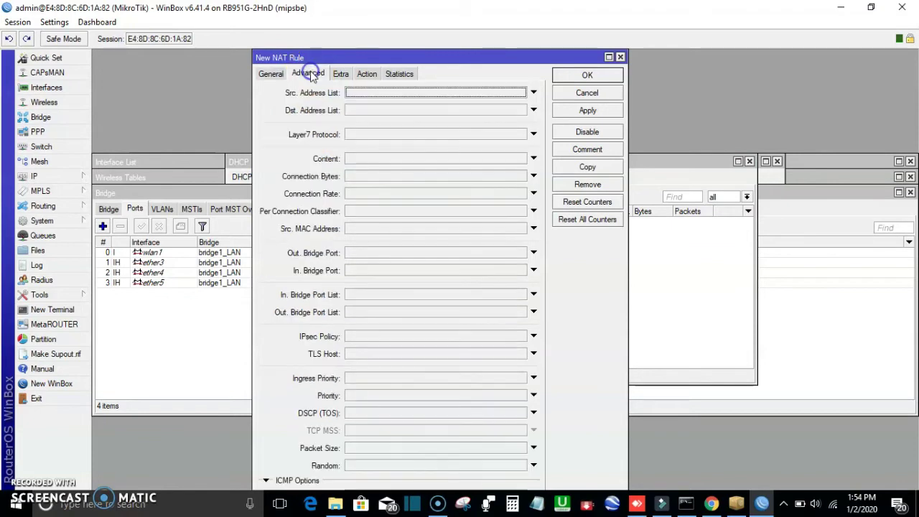
pyautogui.click(362, 75)
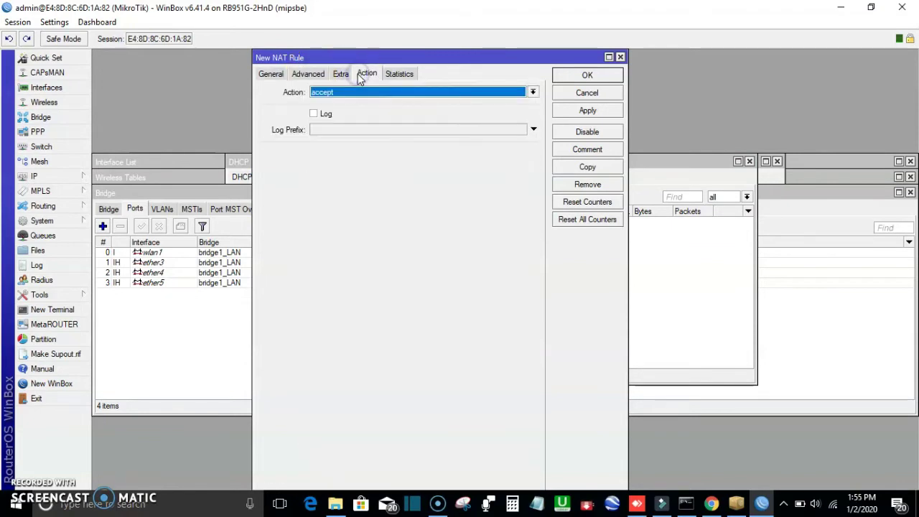
pyautogui.click(349, 92)
pyautogui.click(344, 155)
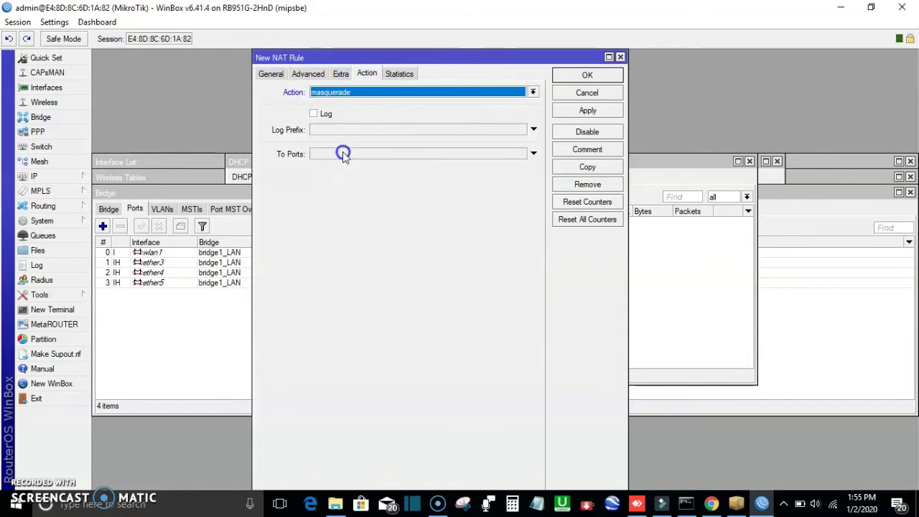
pyautogui.click(587, 110)
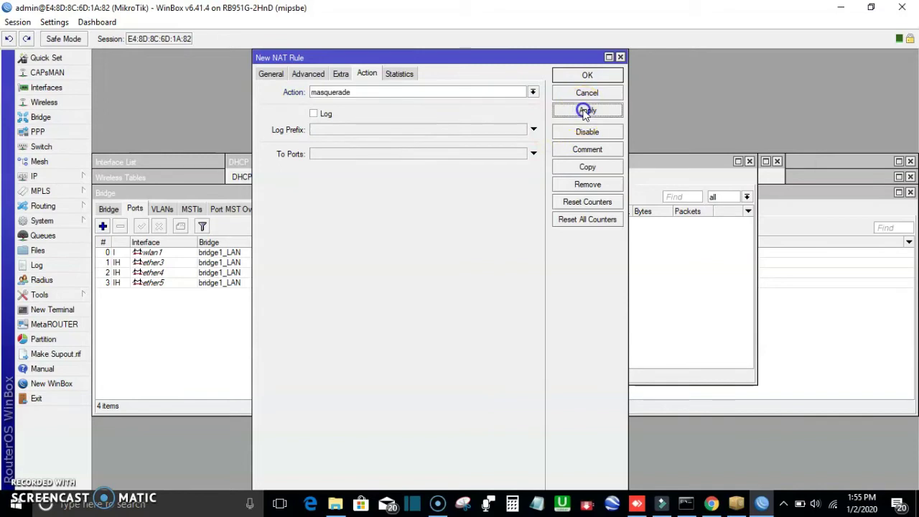
# Examine the NAT rule's general, advanced, extra, action and statistics settings.
pyautogui.click(308, 74)
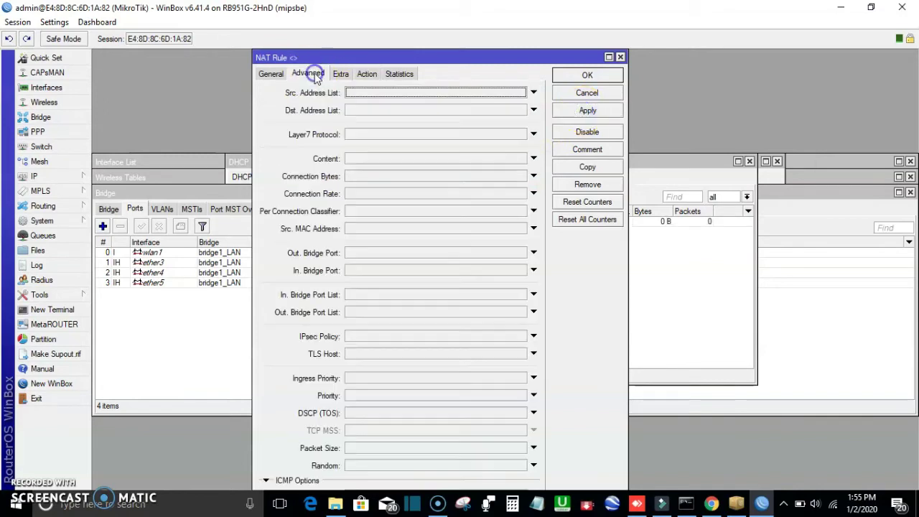
pyautogui.click(379, 96)
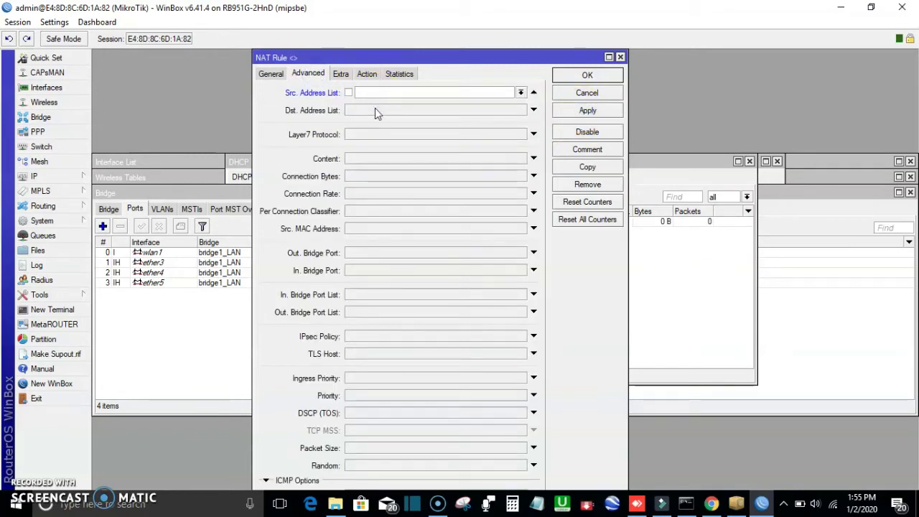
pyautogui.click(374, 110)
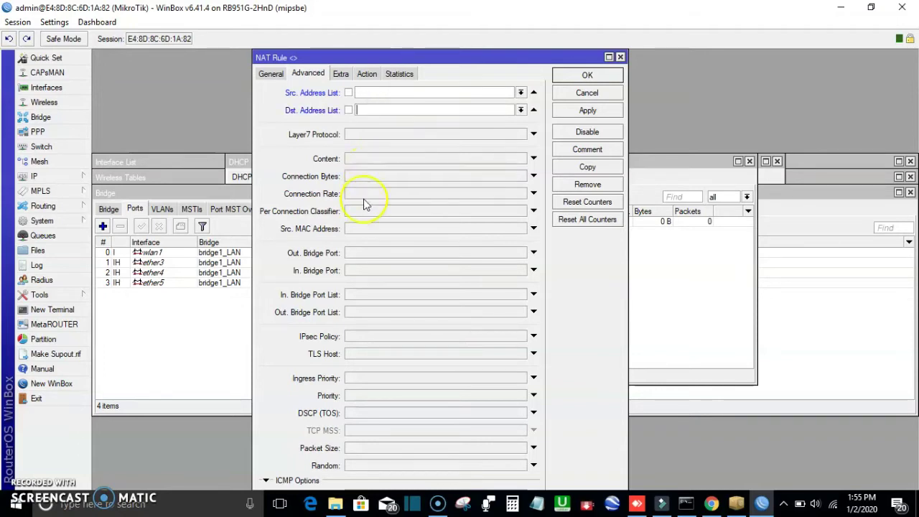
pyautogui.click(272, 76)
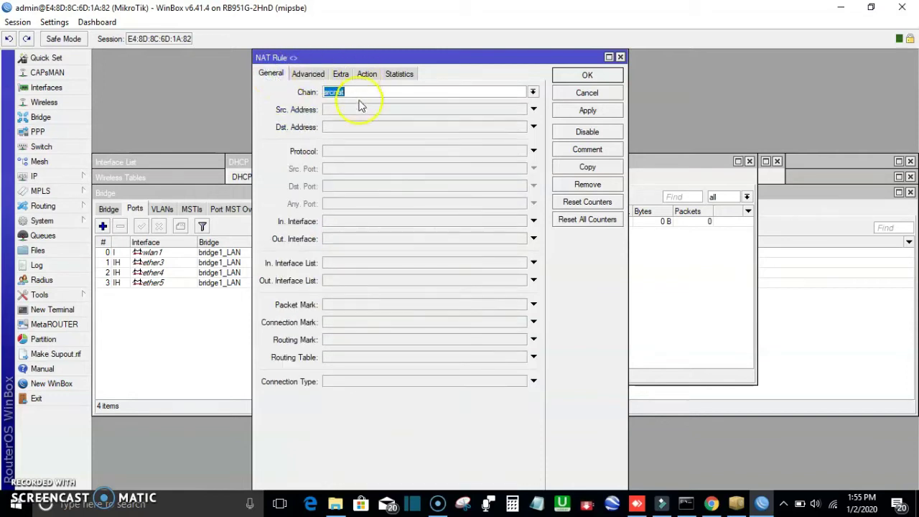
pyautogui.click(307, 74)
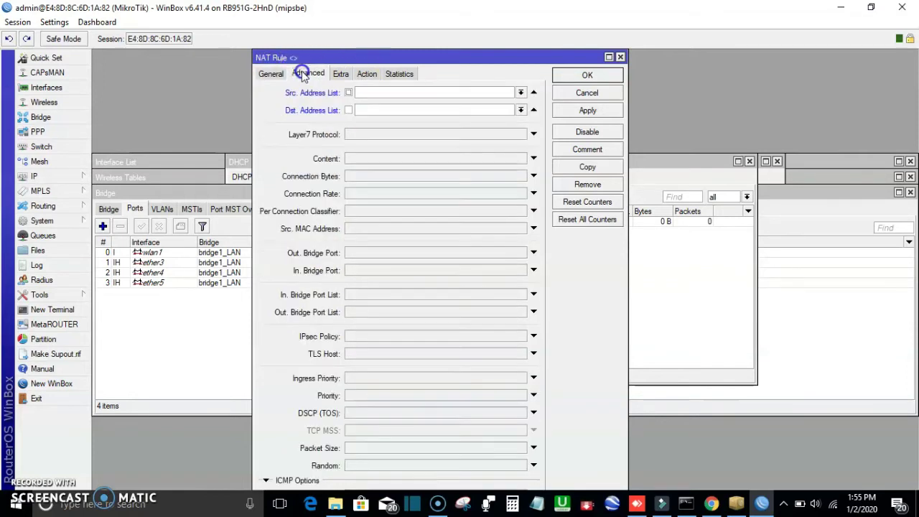
pyautogui.click(340, 75)
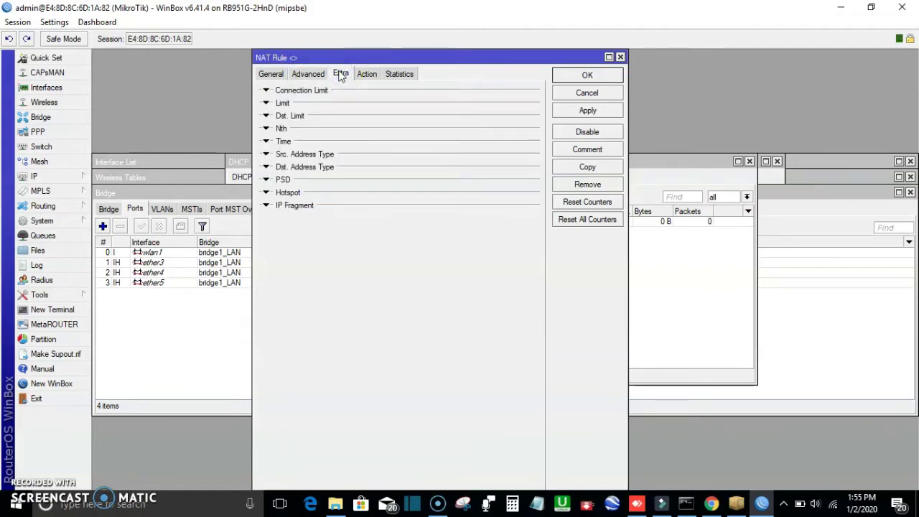
pyautogui.click(366, 73)
pyautogui.click(399, 73)
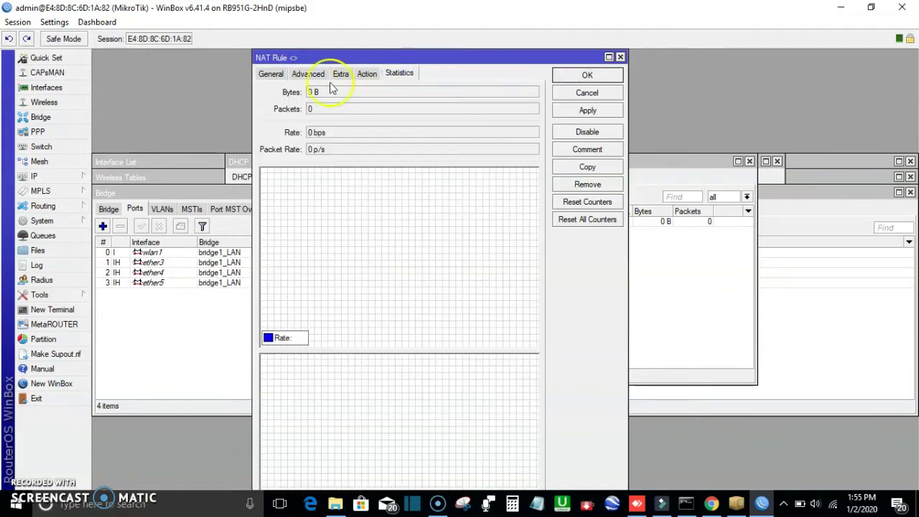
# Enter source address 192.168.80.0/24 in the NAT rule and choose all ethernet as its incoming interface.
pyautogui.click(270, 73)
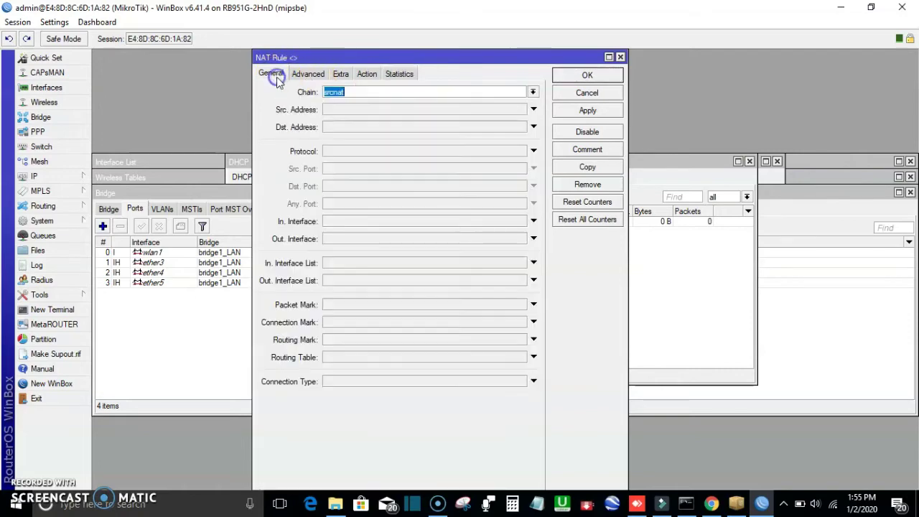
pyautogui.click(363, 109)
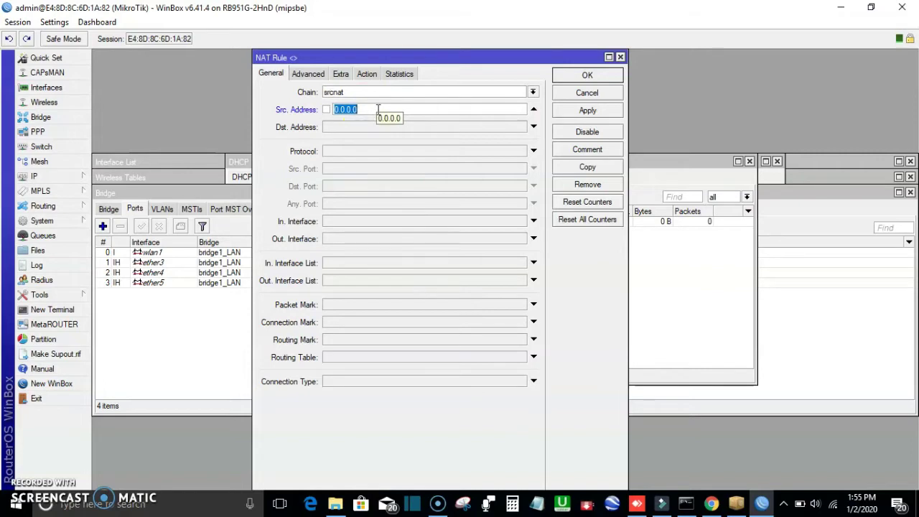
pyautogui.write('192.168.80.0/24')
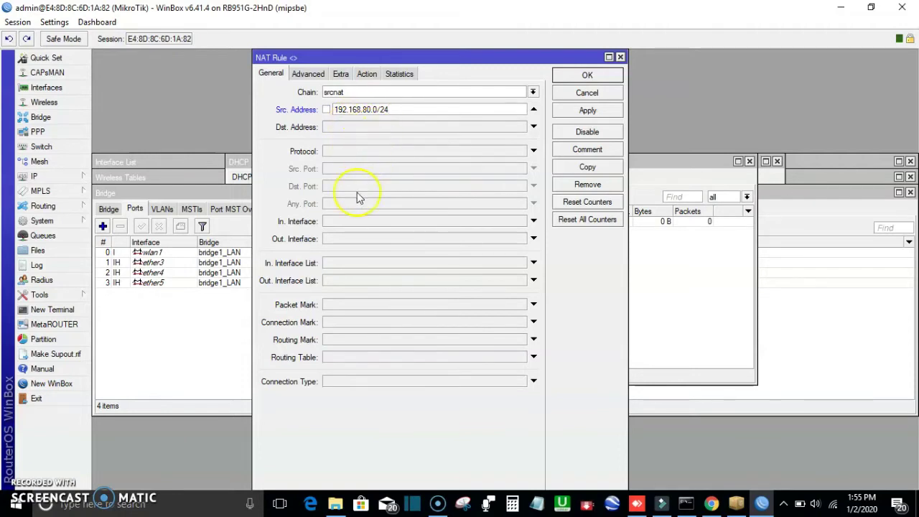
pyautogui.click(355, 223)
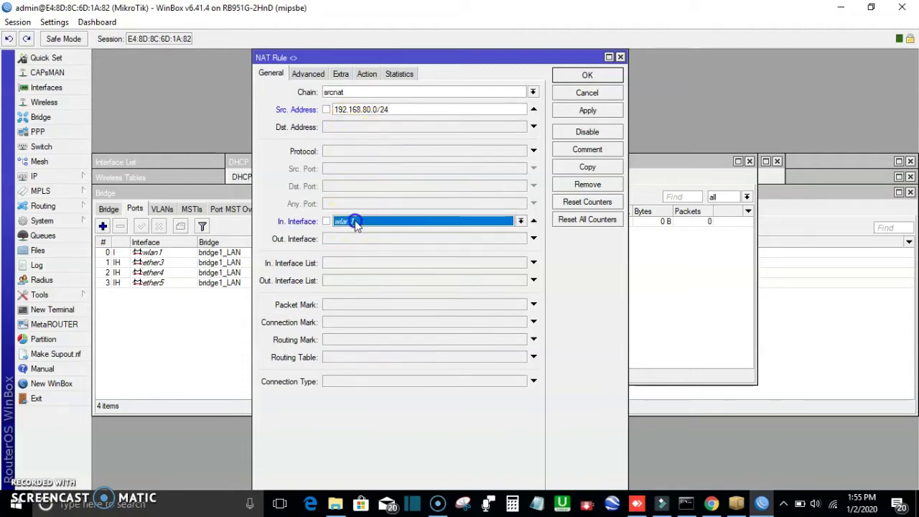
pyautogui.click(520, 221)
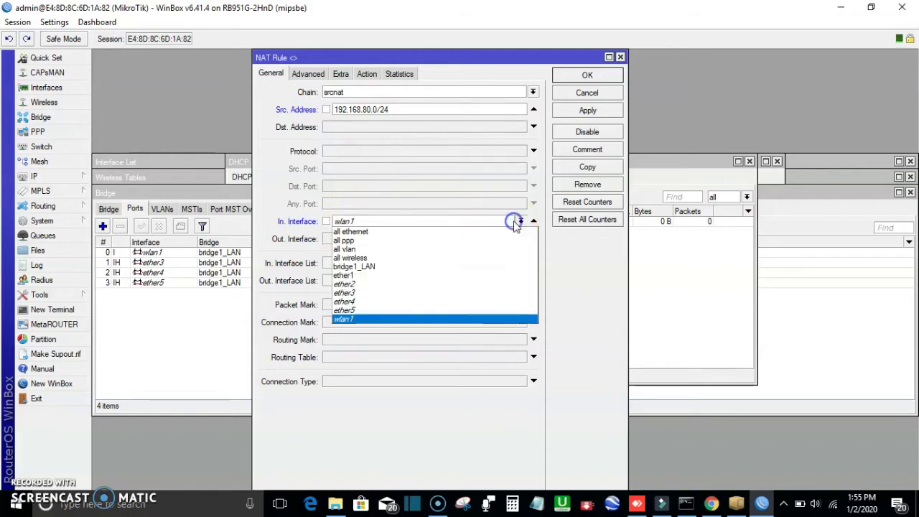
pyautogui.click(390, 277)
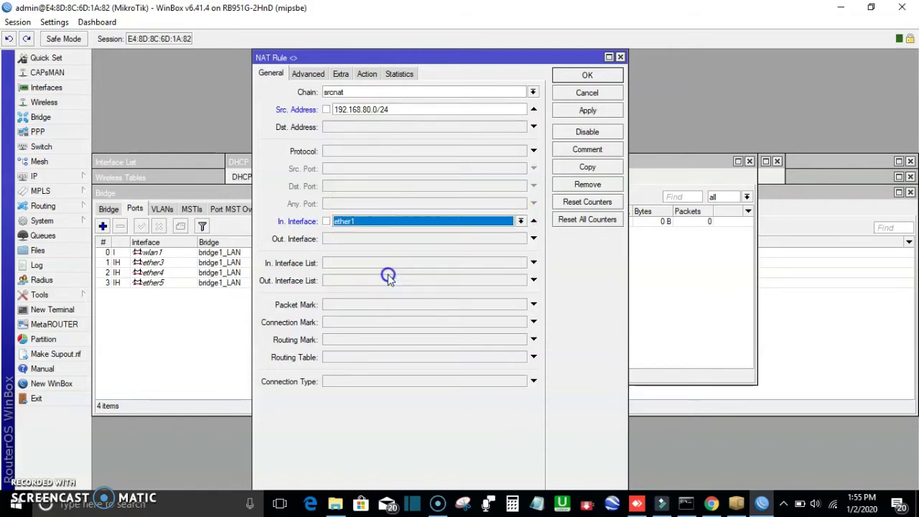
pyautogui.click(491, 224)
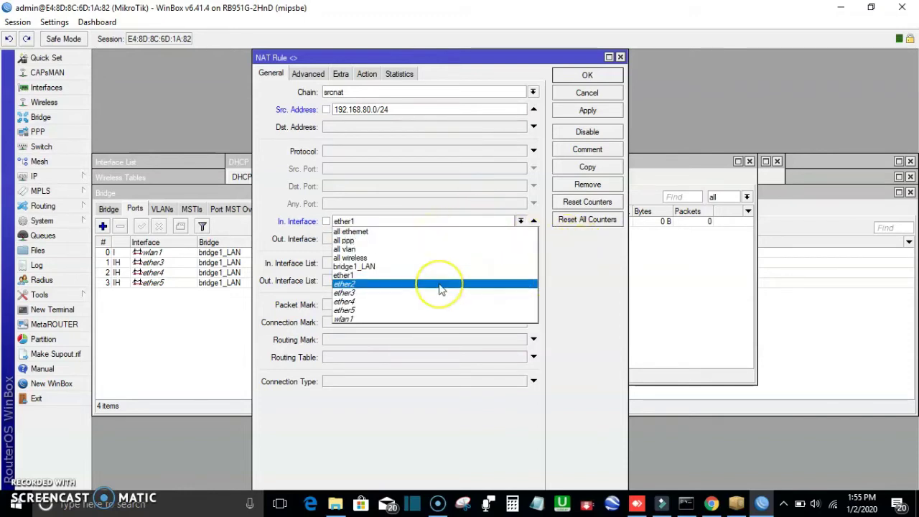
pyautogui.click(403, 232)
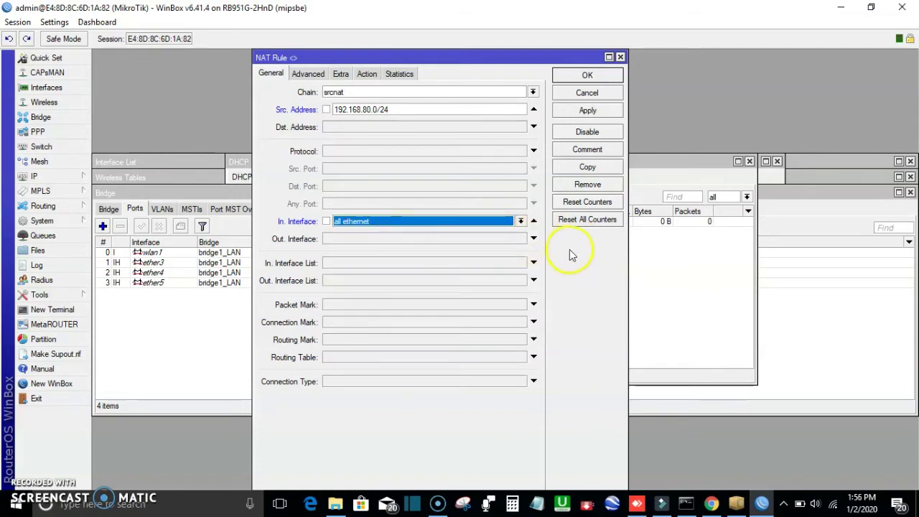
# Choose ether1 as the NAT rule's outgoing interface and try to apply the rule with the incoming interface match.
pyautogui.click(349, 238)
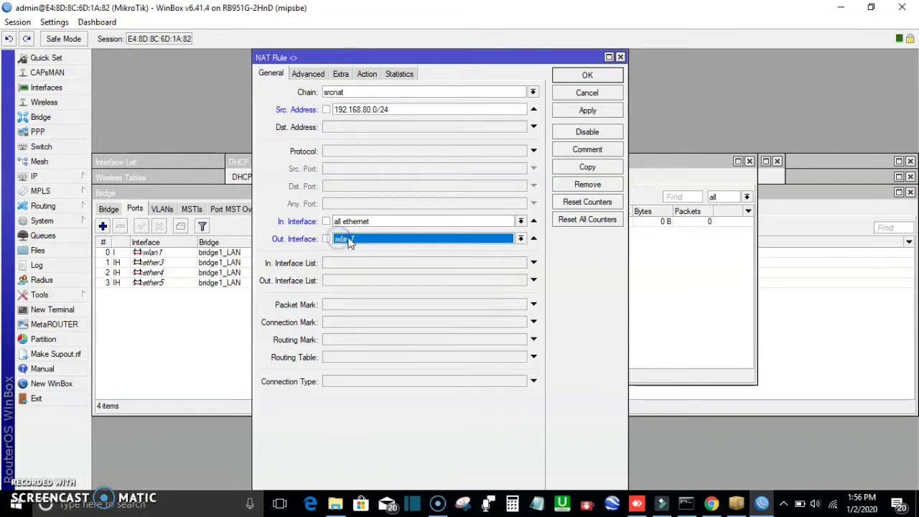
pyautogui.click(389, 238)
pyautogui.click(371, 292)
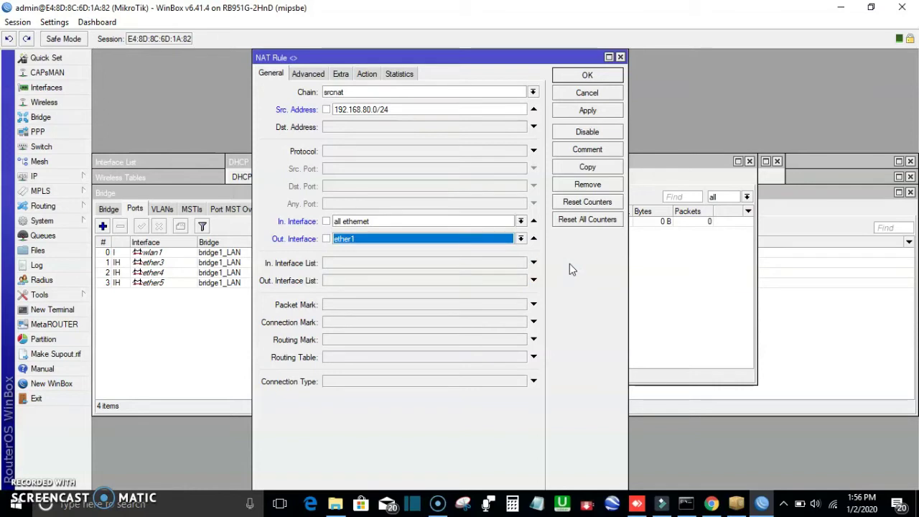
pyautogui.click(588, 112)
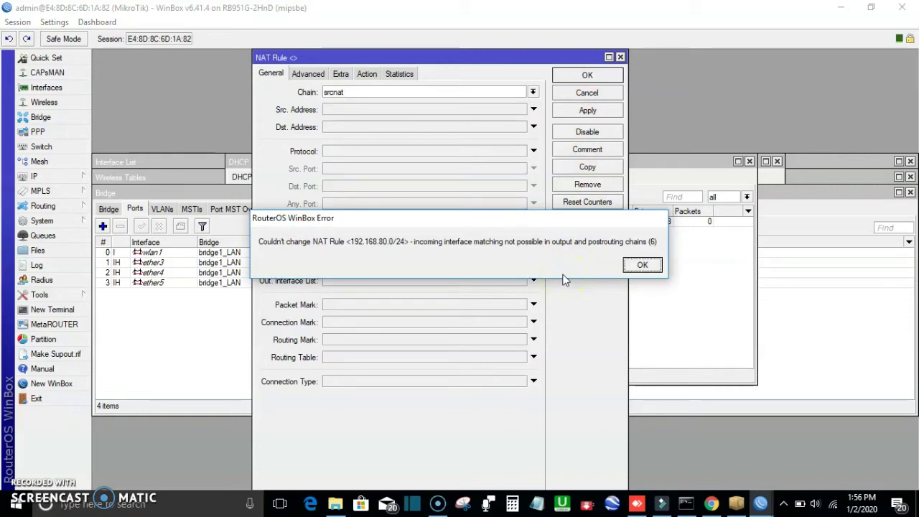
pyautogui.moveTo(607, 267)
pyautogui.mouseDown()
pyautogui.moveTo(538, 277)
pyautogui.moveTo(492, 262)
pyautogui.moveTo(508, 251)
pyautogui.moveTo(620, 262)
pyautogui.mouseUp()
pyautogui.click(637, 266)
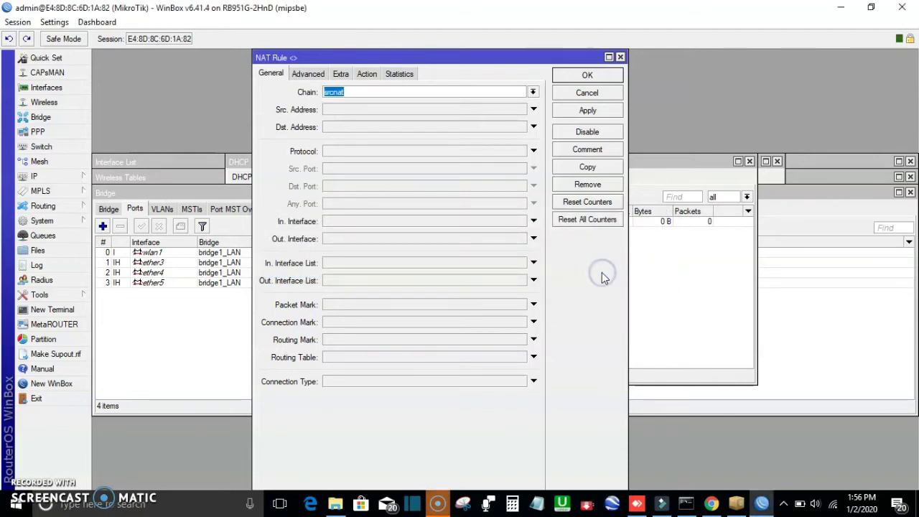
# Set the masquerade rule's source address to 192.168.80.0/24 and apply the change.
pyautogui.click(359, 110)
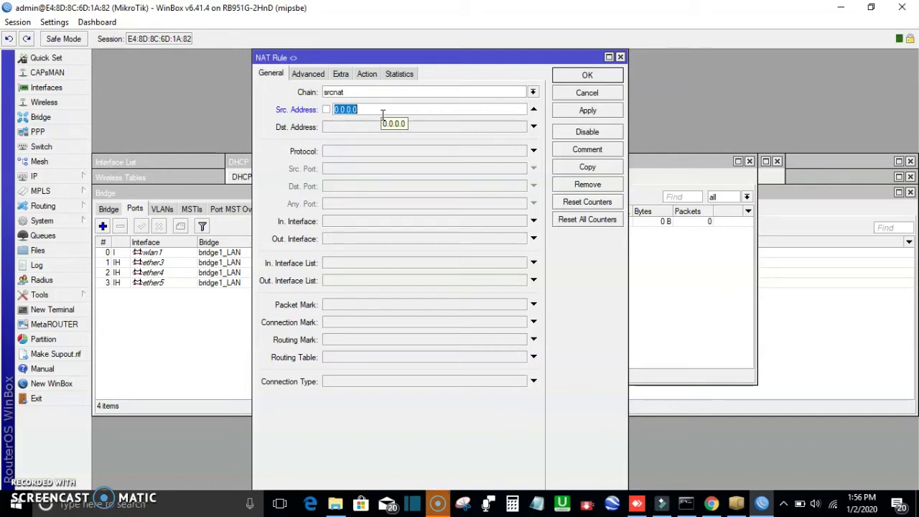
pyautogui.write('192.168.80.0/24')
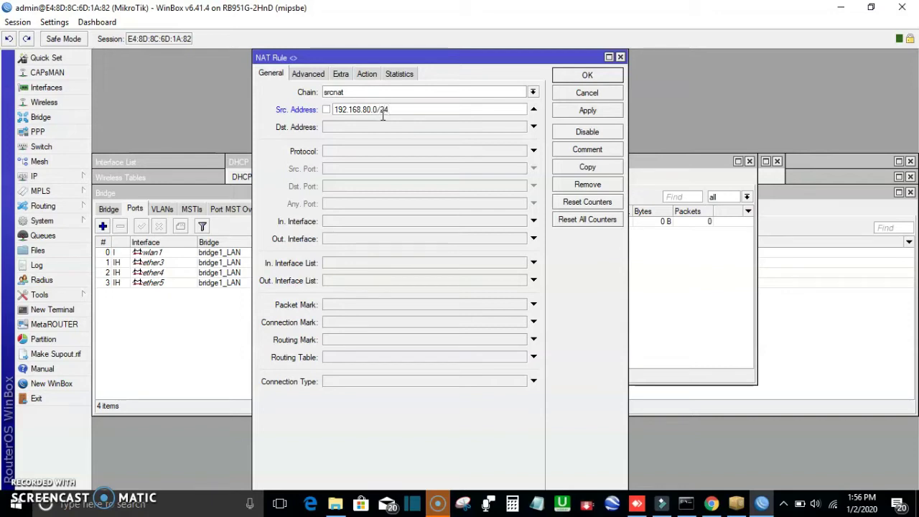
pyautogui.click(587, 111)
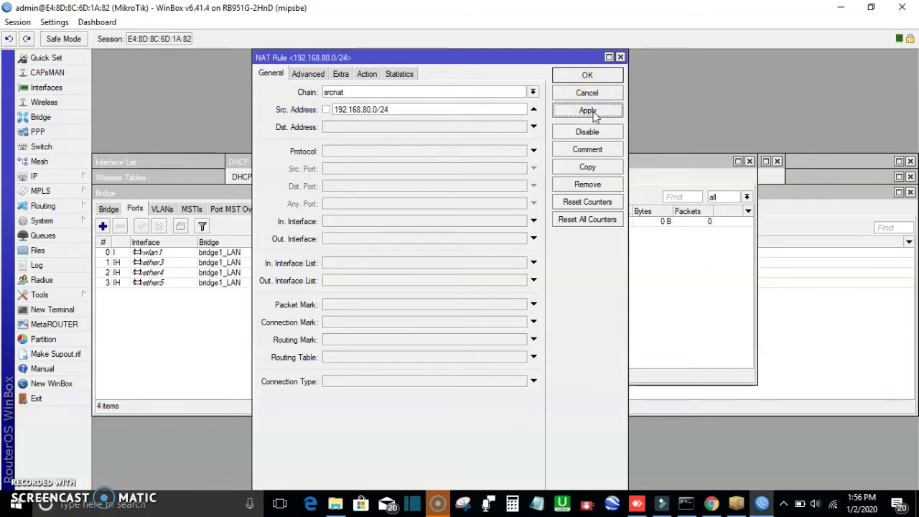
# Set the masquerade rule's outgoing interface to ether1 and save the rule.
pyautogui.click(374, 239)
pyautogui.click(520, 238)
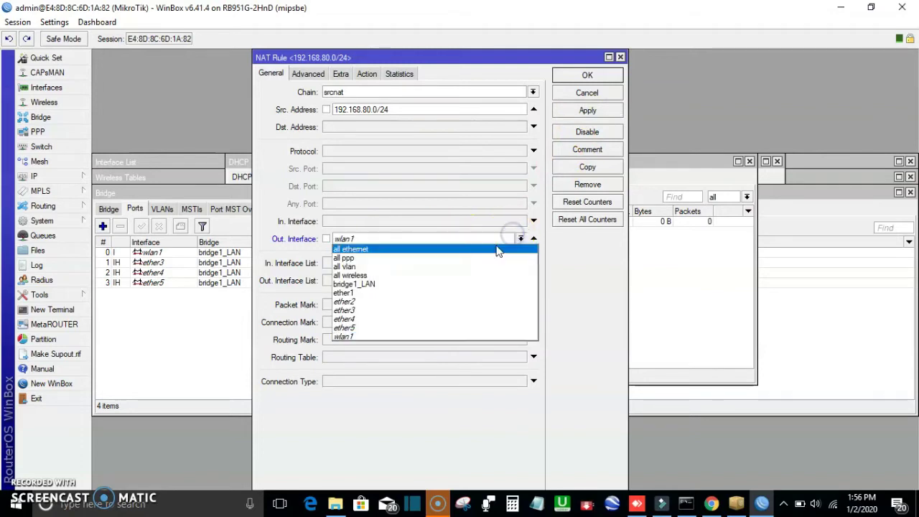
pyautogui.click(384, 300)
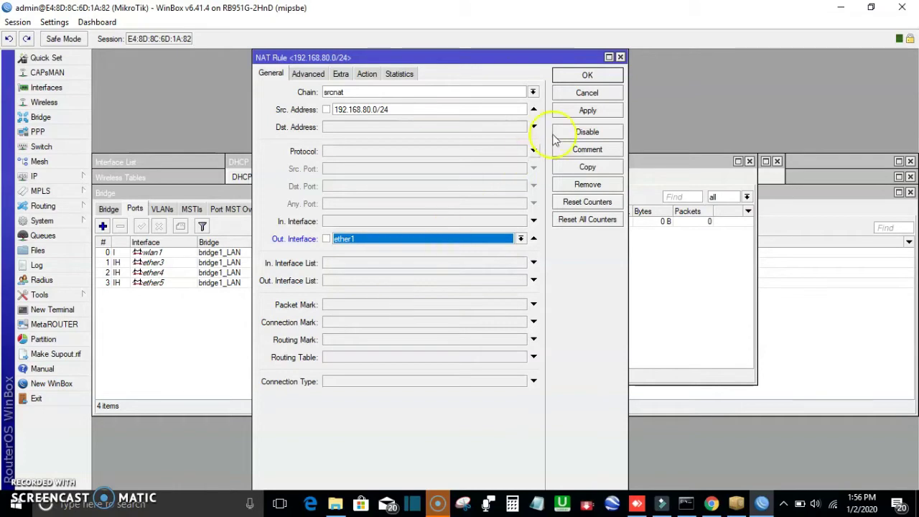
pyautogui.click(574, 110)
pyautogui.click(587, 75)
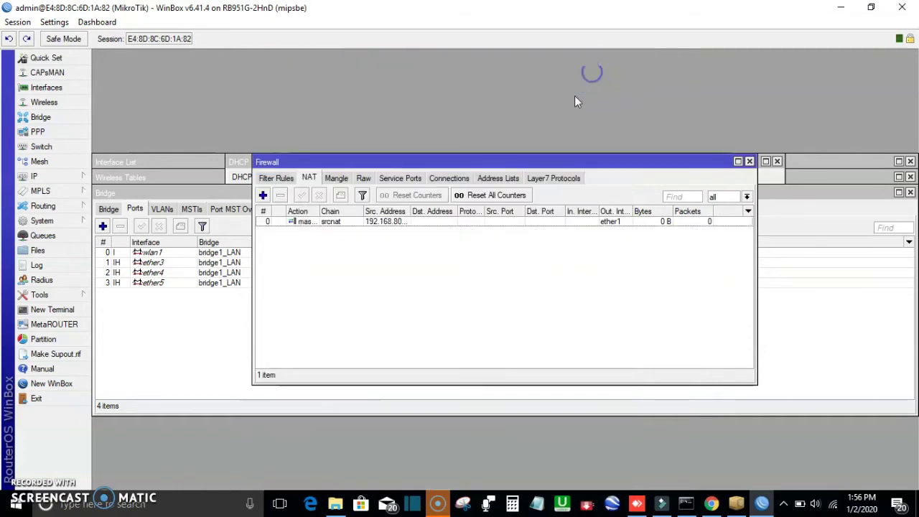
# Reopen the masquerade rule, try negating its outgoing interface match, and save the rule with the negation cleared.
pyautogui.doubleClick(365, 221)
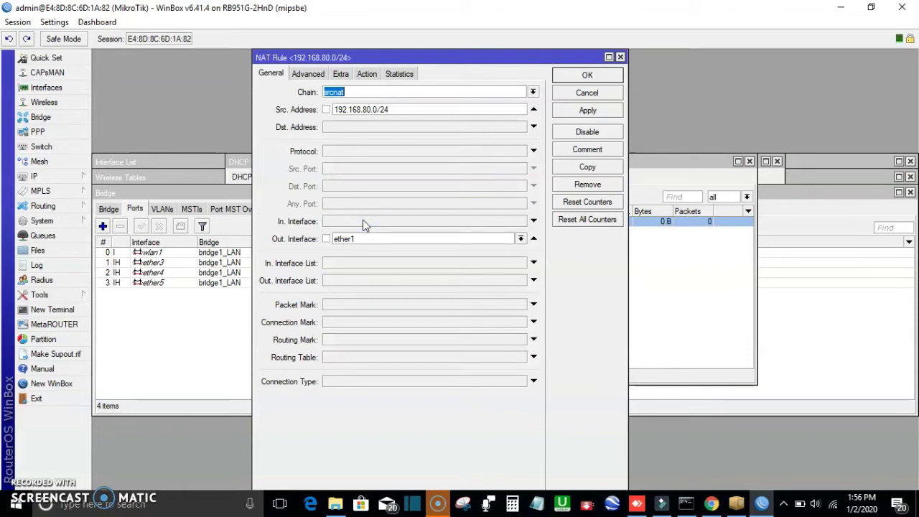
pyautogui.click(327, 238)
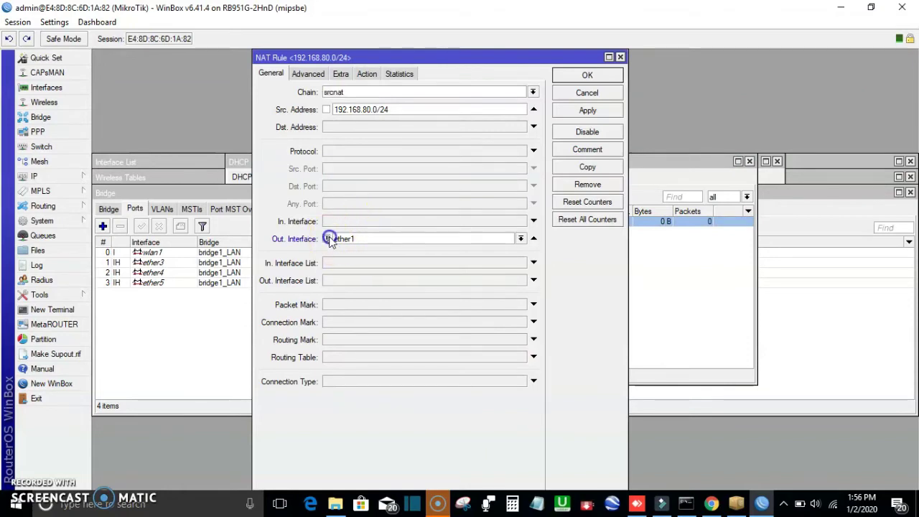
pyautogui.click(327, 239)
pyautogui.click(564, 111)
pyautogui.click(587, 75)
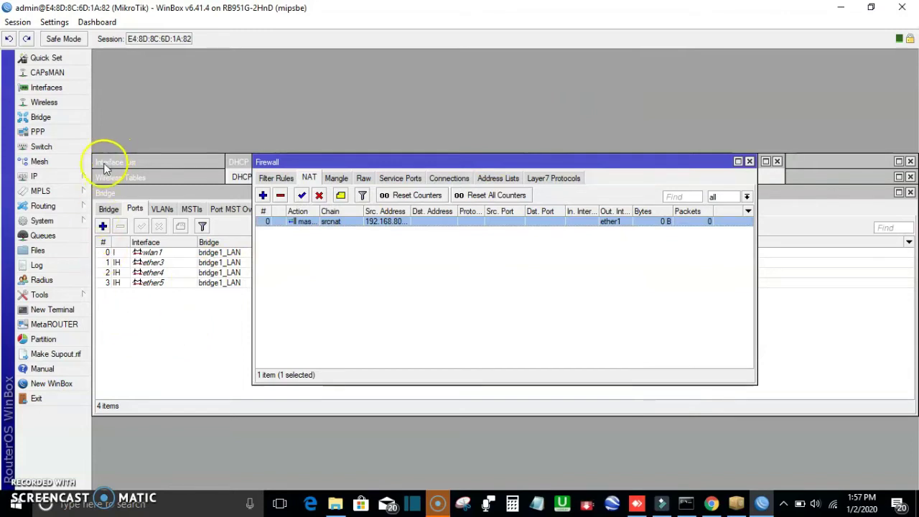
# Examine the wlan1 interface's general, wireless, HT, WDS, Nstreme, NV2, status and traffic settings.
pyautogui.click(63, 89)
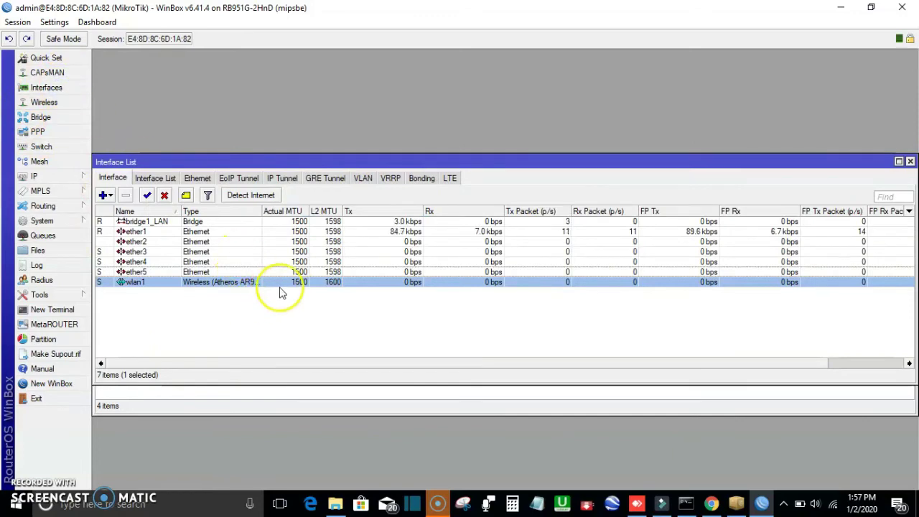
pyautogui.click(63, 108)
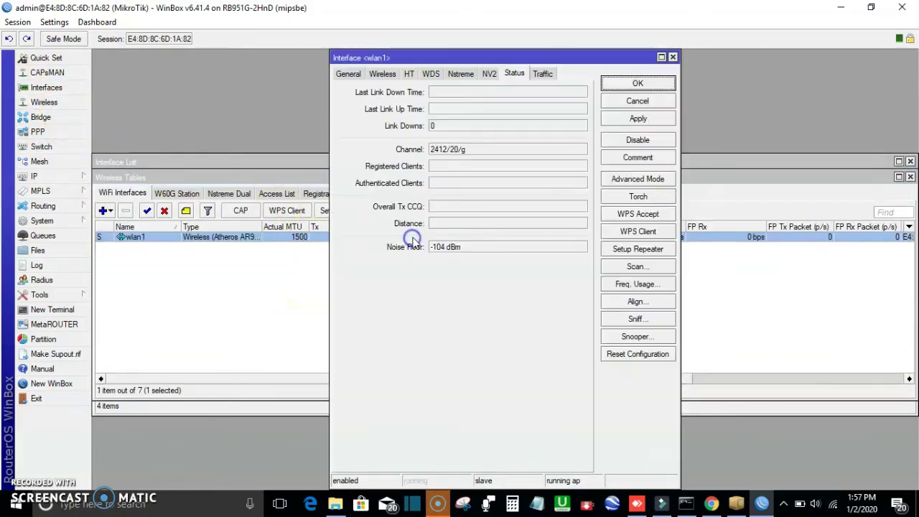
pyautogui.doubleClick(410, 238)
pyautogui.click(350, 74)
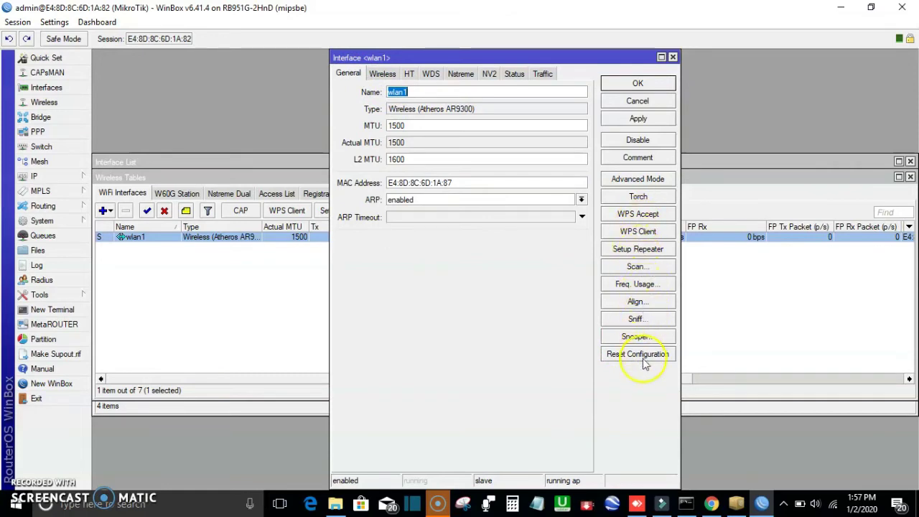
pyautogui.click(382, 73)
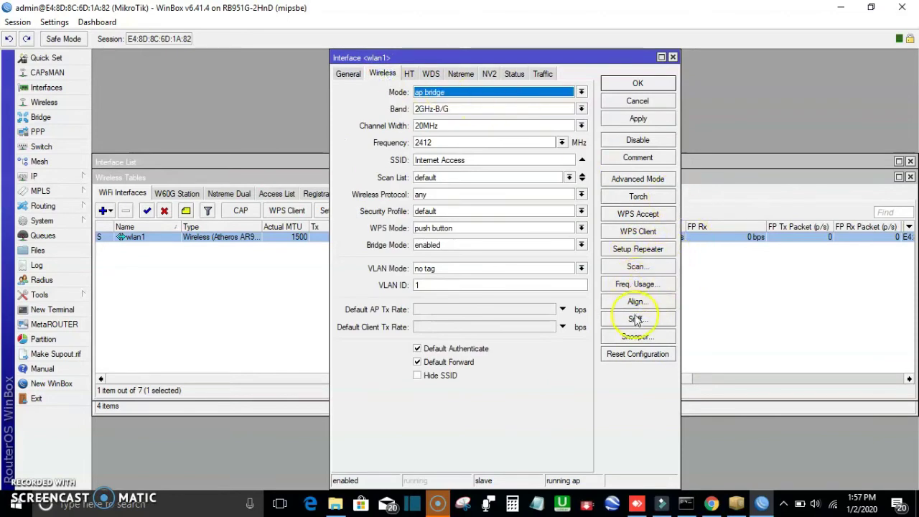
pyautogui.click(410, 74)
pyautogui.click(429, 74)
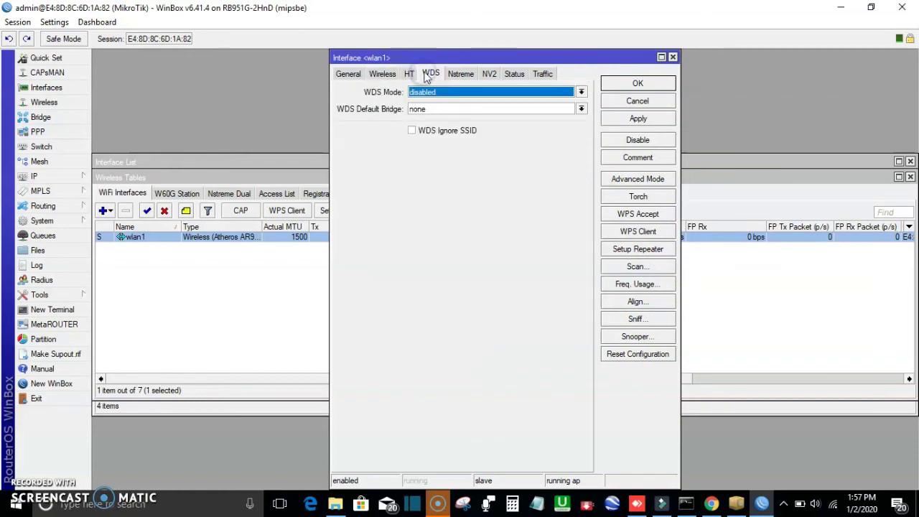
pyautogui.click(452, 74)
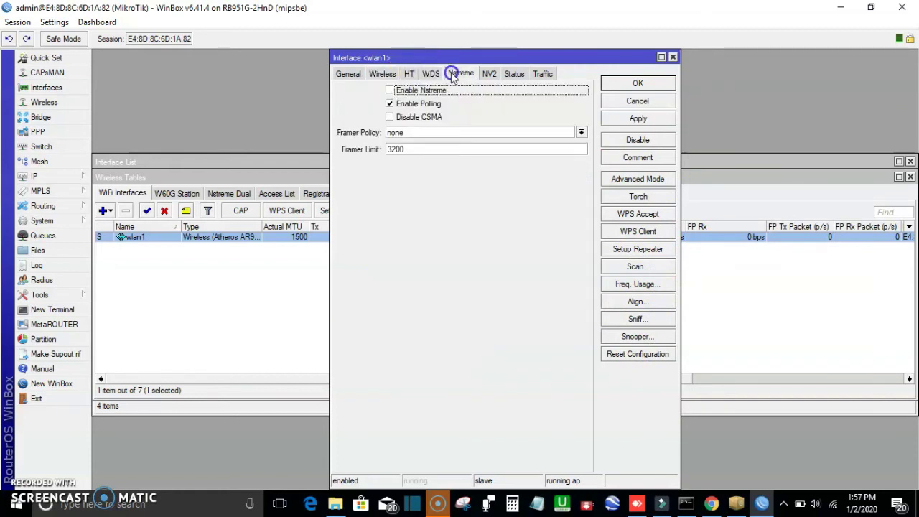
pyautogui.click(494, 74)
pyautogui.click(514, 73)
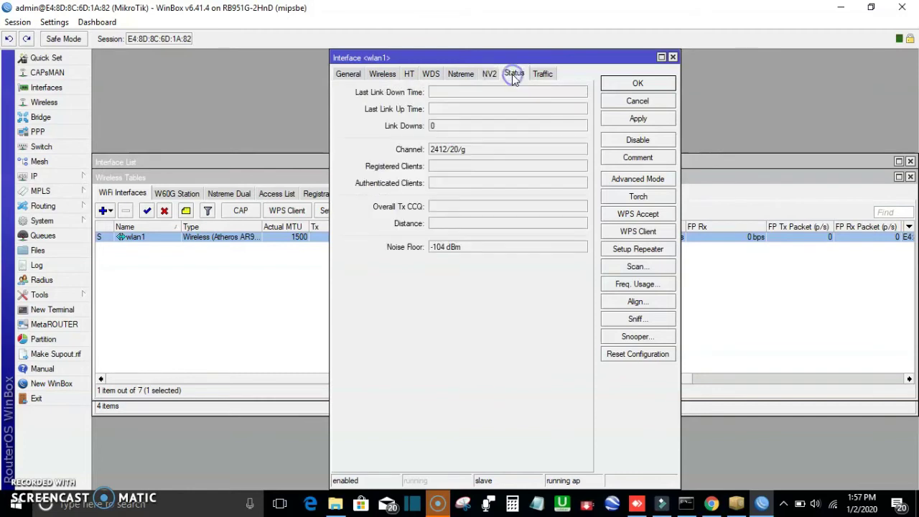
pyautogui.click(544, 74)
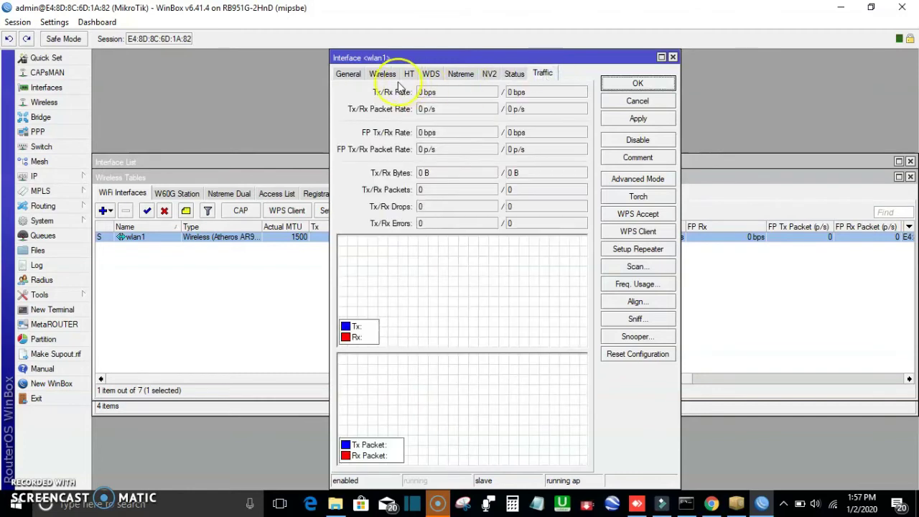
pyautogui.click(380, 75)
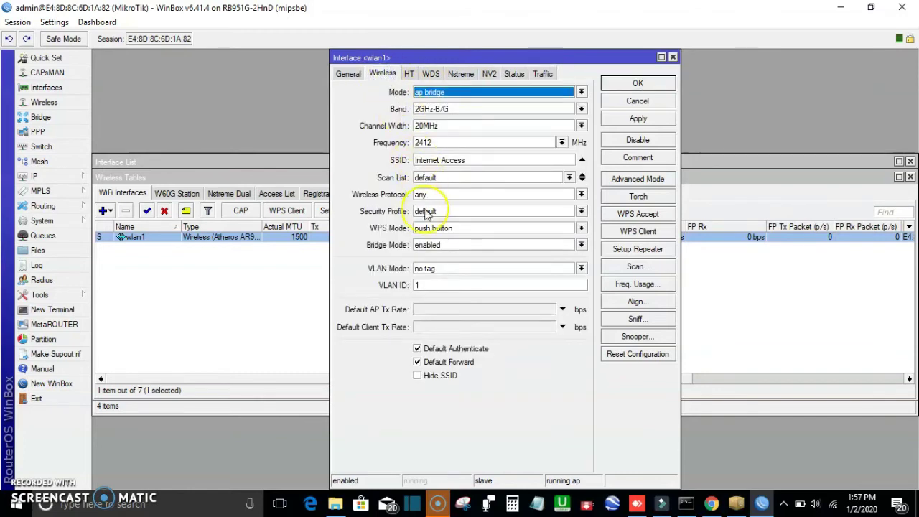
pyautogui.click(350, 75)
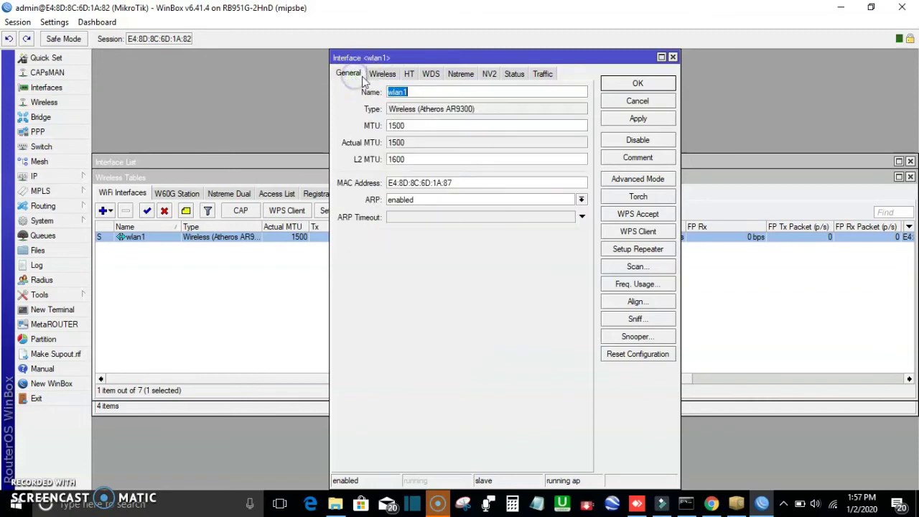
pyautogui.click(618, 89)
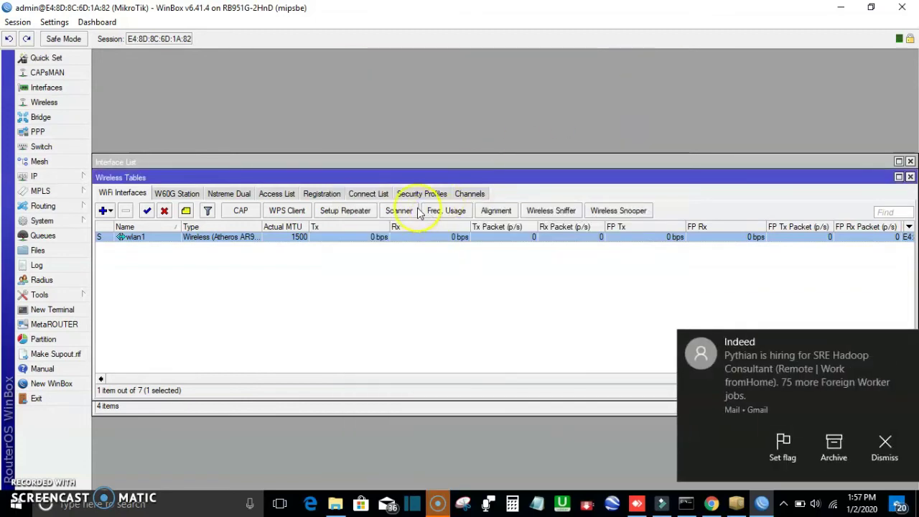
# Add a wireless security profile named profile1_Security and enable tkip for both its unicast and group ciphers.
pyautogui.click(885, 441)
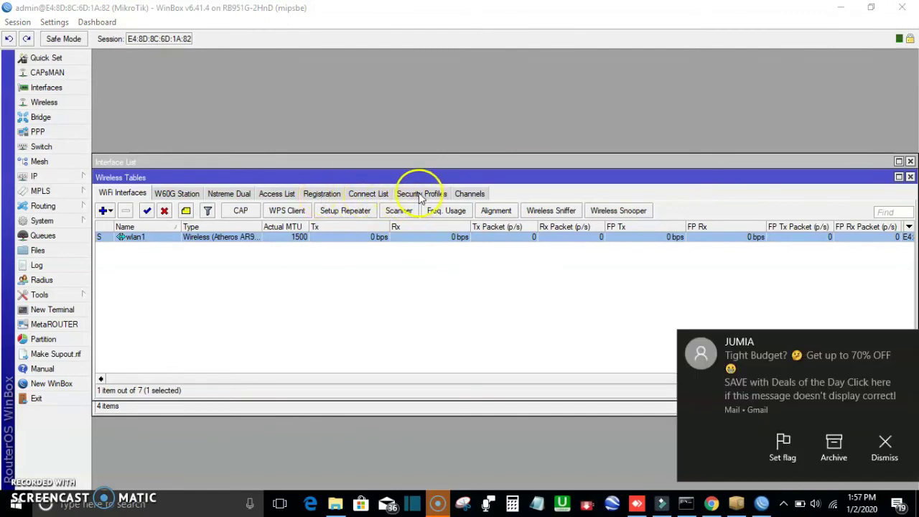
pyautogui.click(889, 445)
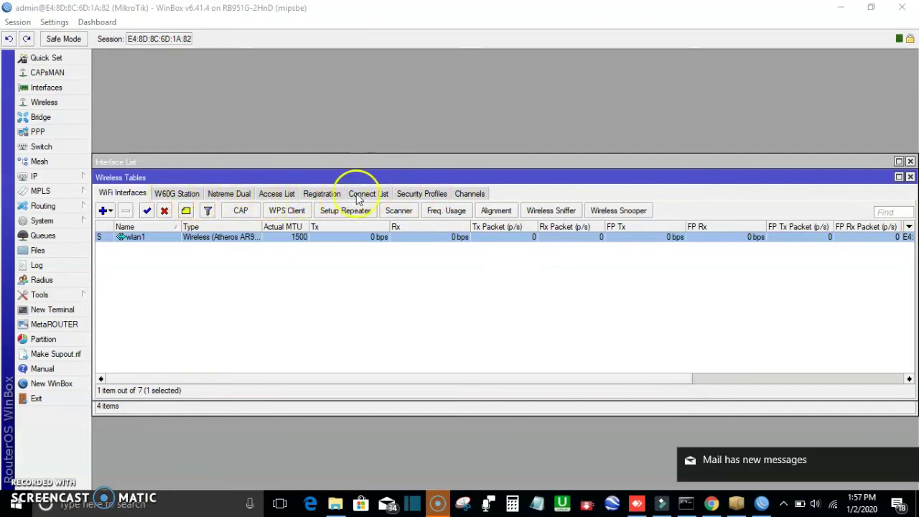
pyautogui.click(426, 195)
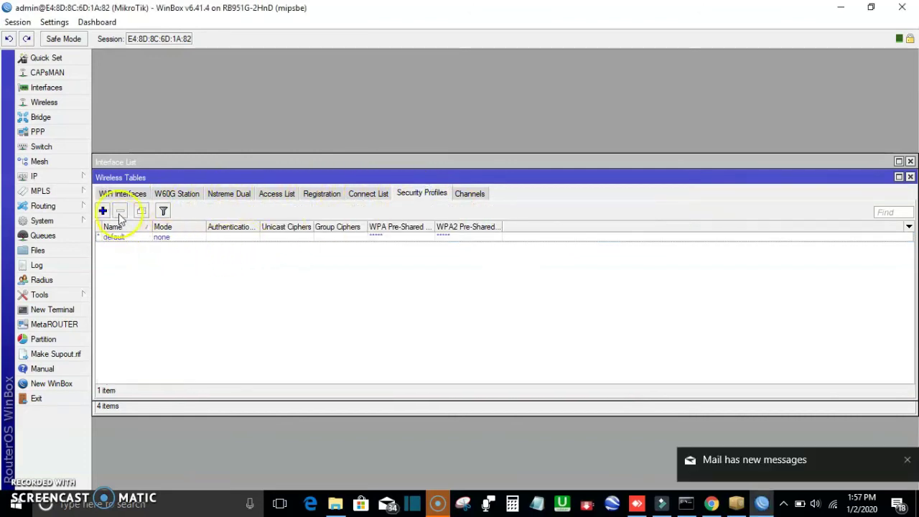
pyautogui.click(103, 211)
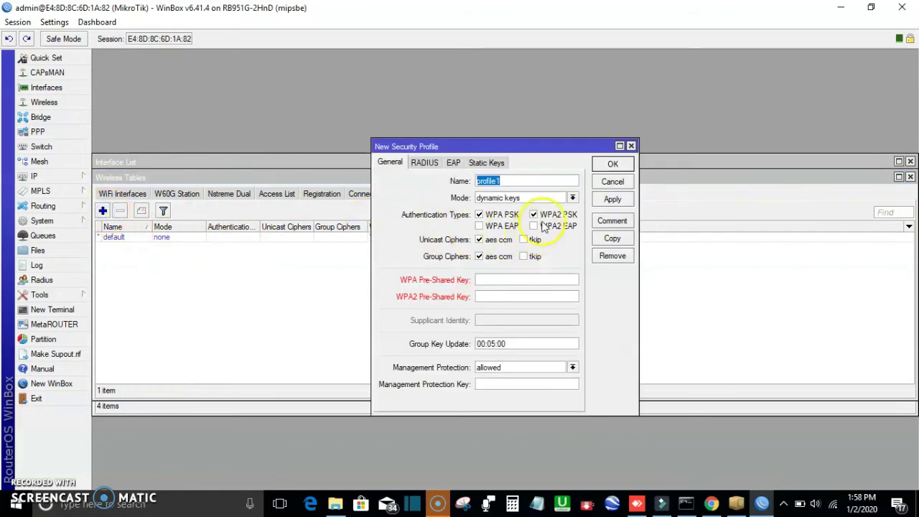
pyautogui.click(532, 184)
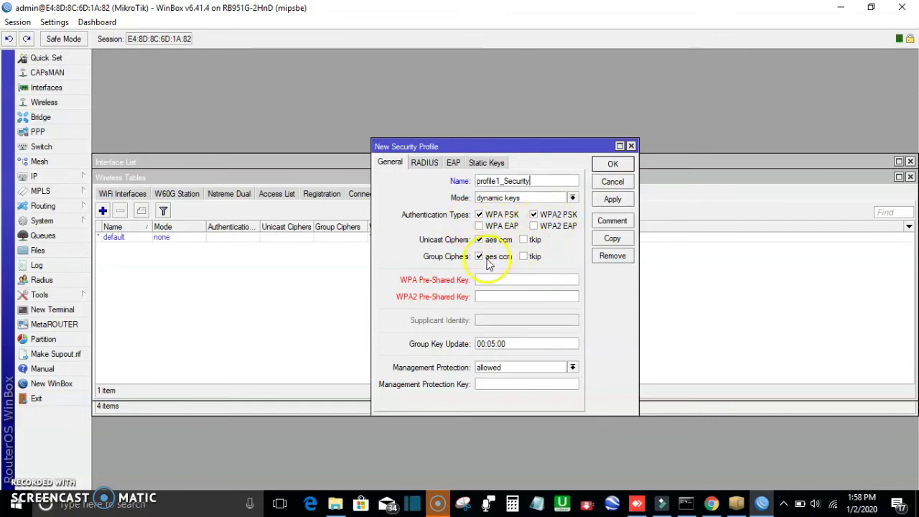
pyautogui.click(523, 240)
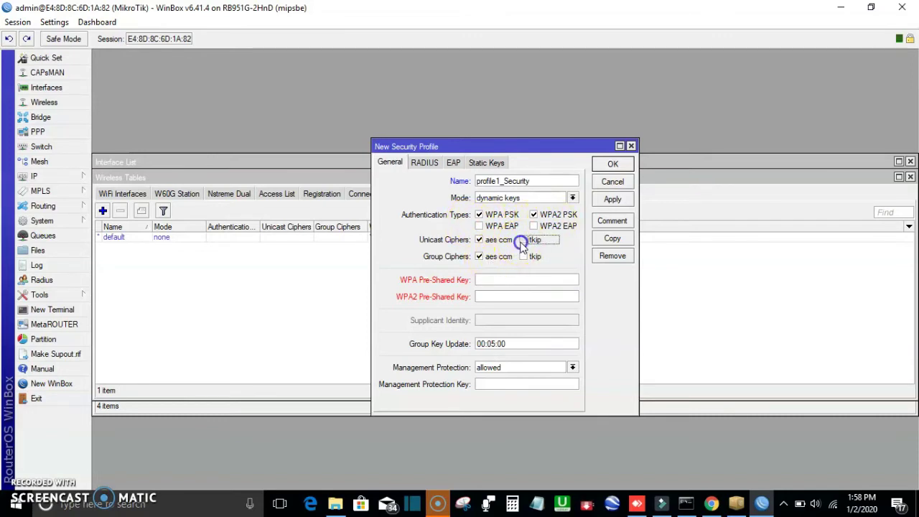
pyautogui.click(524, 256)
# Enter the WPA and WPA2 pre-shared keys, re-enter the WPA key, and save the security profile.
pyautogui.click(494, 279)
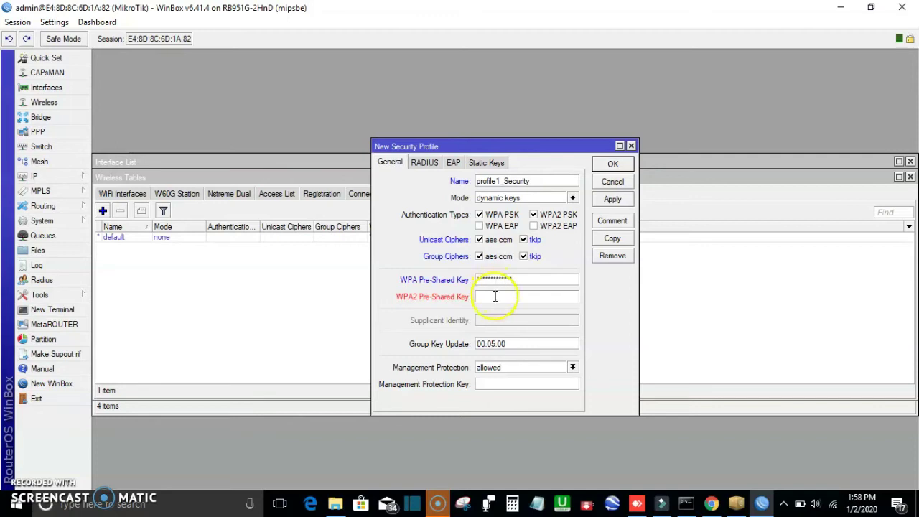
pyautogui.click(495, 296)
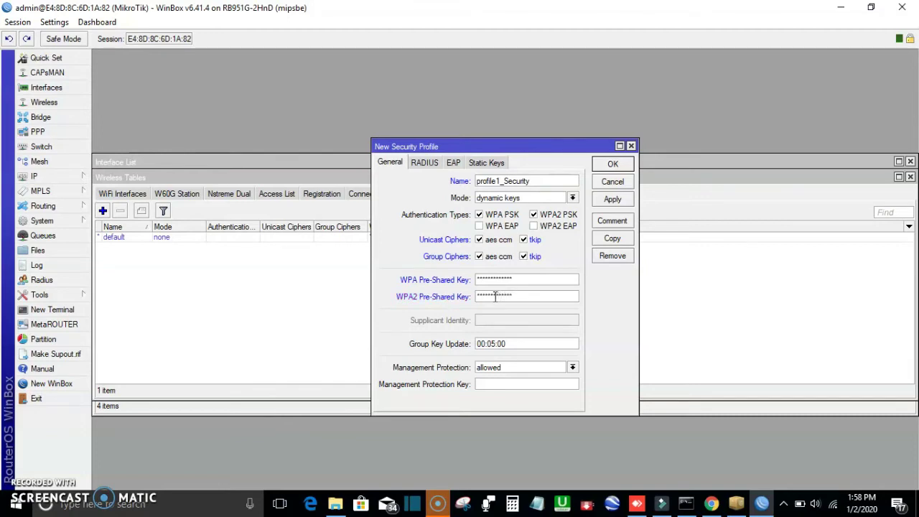
pyautogui.click(532, 284)
pyautogui.press('BackSpace')
pyautogui.press('BackSpace')
pyautogui.press('BackSpace')
pyautogui.press('BackSpace')
pyautogui.press('BackSpace')
pyautogui.press('BackSpace')
pyautogui.press('BackSpace')
pyautogui.press('BackSpace')
pyautogui.press('BackSpace')
pyautogui.press('BackSpace')
pyautogui.press('BackSpace')
pyautogui.click(612, 199)
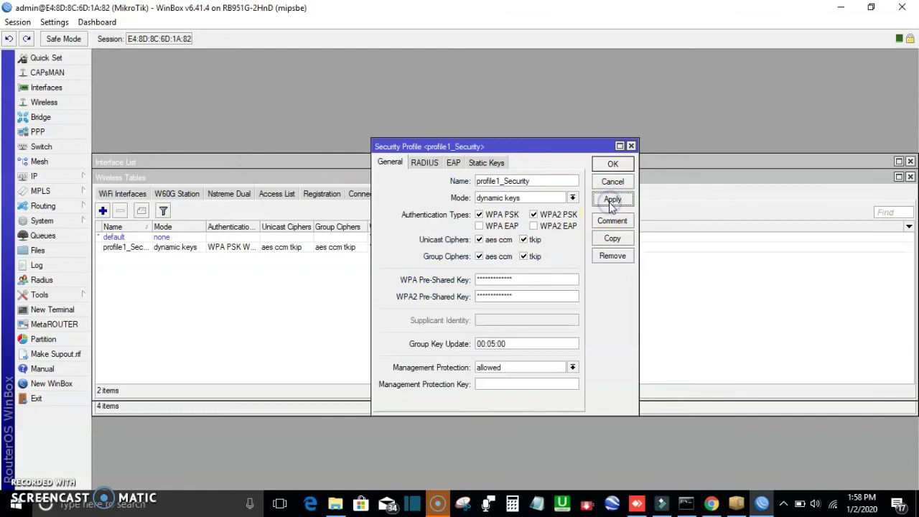
pyautogui.click(612, 165)
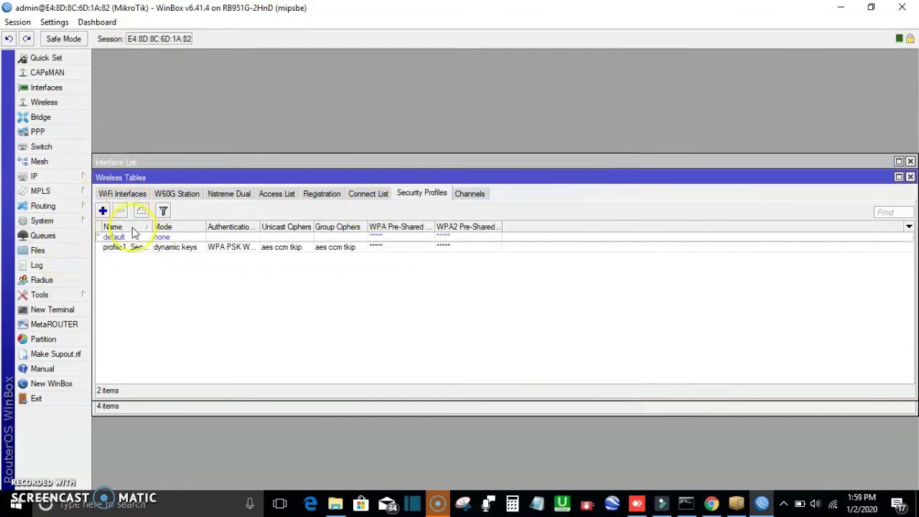
# Assign the profile1_Security security profile to the wlan1 interface, save it, and close the ether5 interface settings.
pyautogui.click(57, 89)
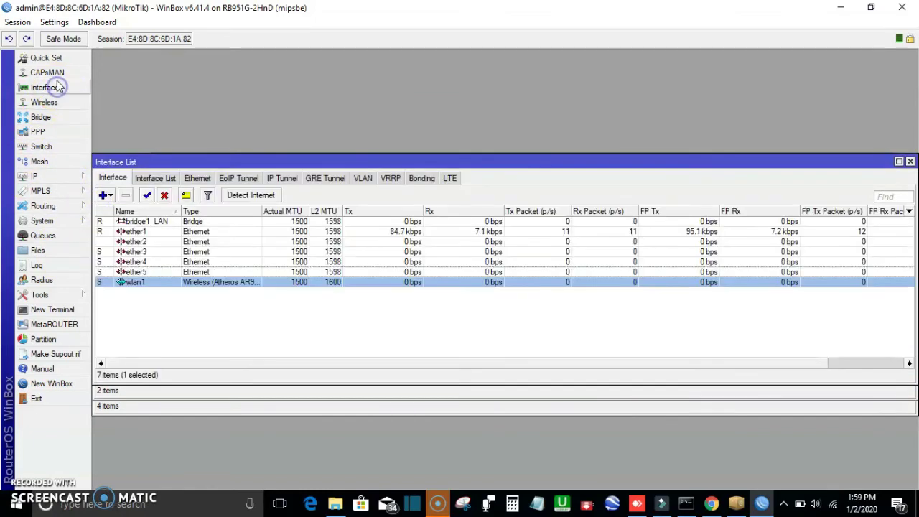
pyautogui.doubleClick(352, 272)
pyautogui.click(287, 293)
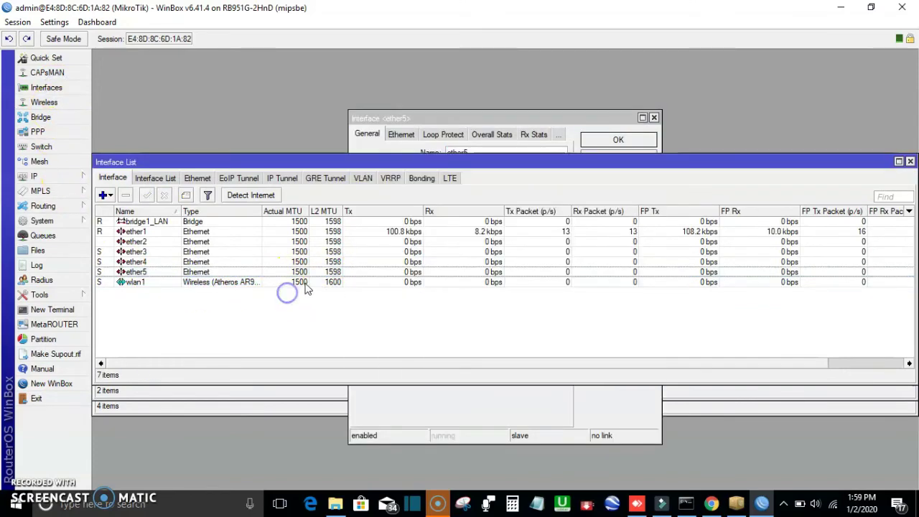
pyautogui.doubleClick(305, 284)
pyautogui.click(382, 74)
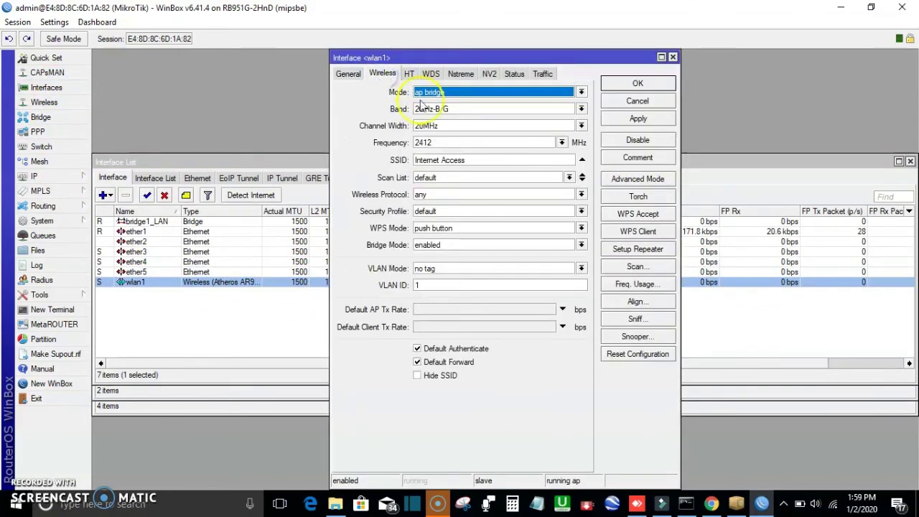
pyautogui.click(507, 211)
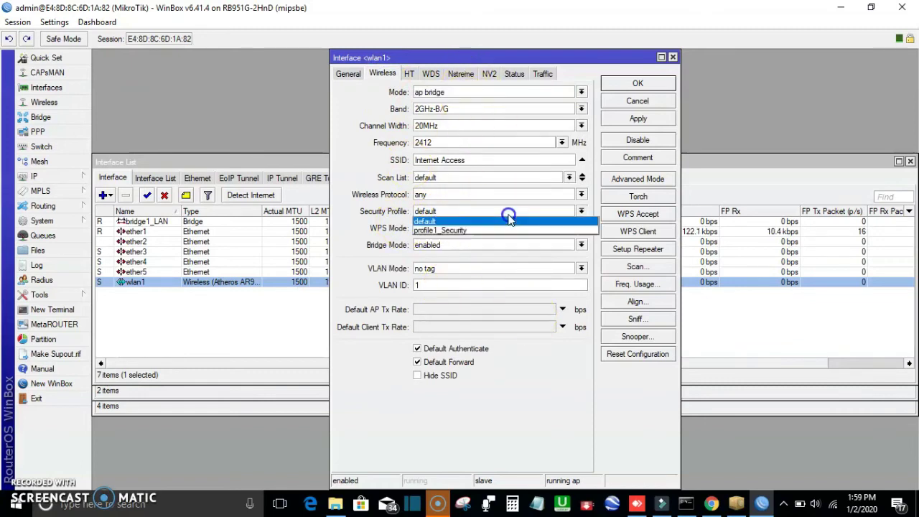
pyautogui.click(491, 230)
pyautogui.click(610, 119)
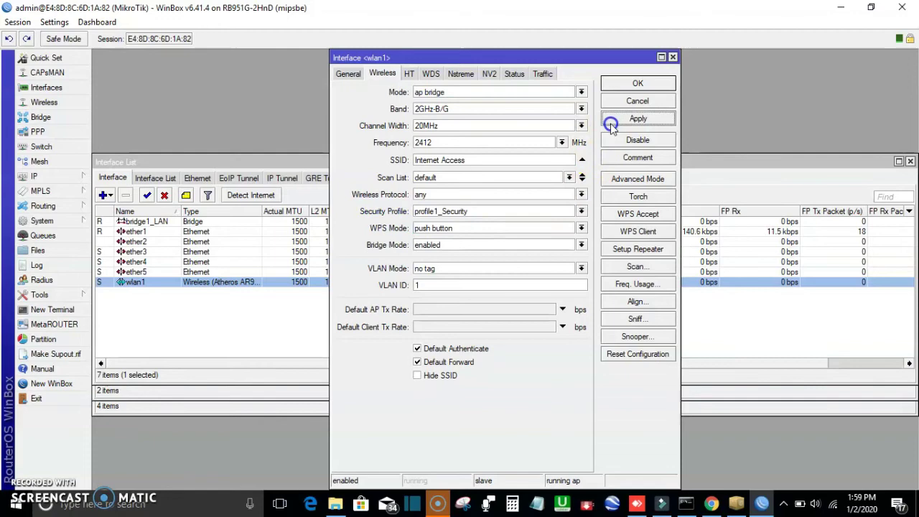
pyautogui.click(619, 88)
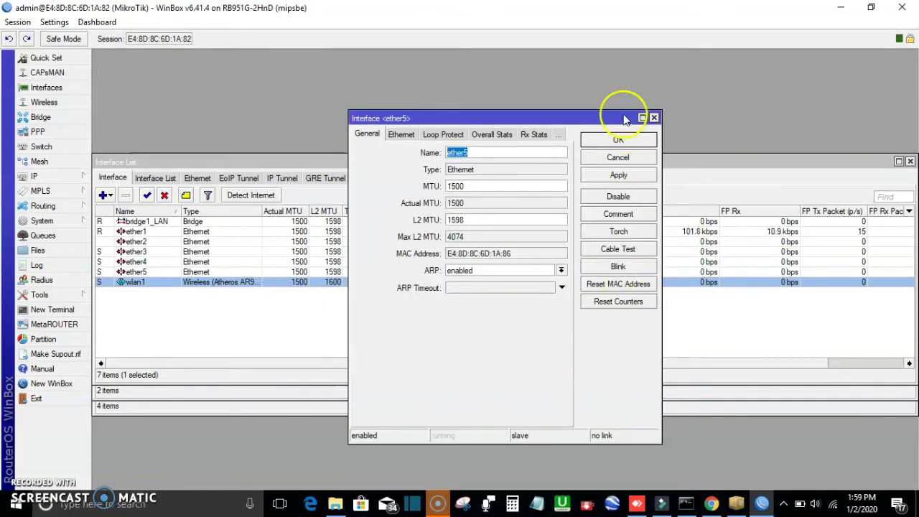
pyautogui.click(618, 174)
pyautogui.click(618, 139)
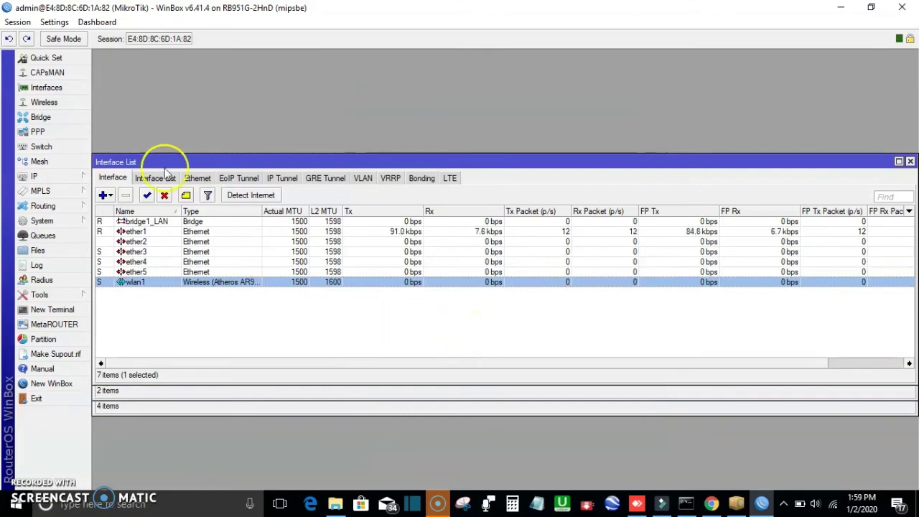
# Check the bridge list, and add a default route to 0.0.0.0/0 with gateway 41.216.171.249.
pyautogui.click(58, 119)
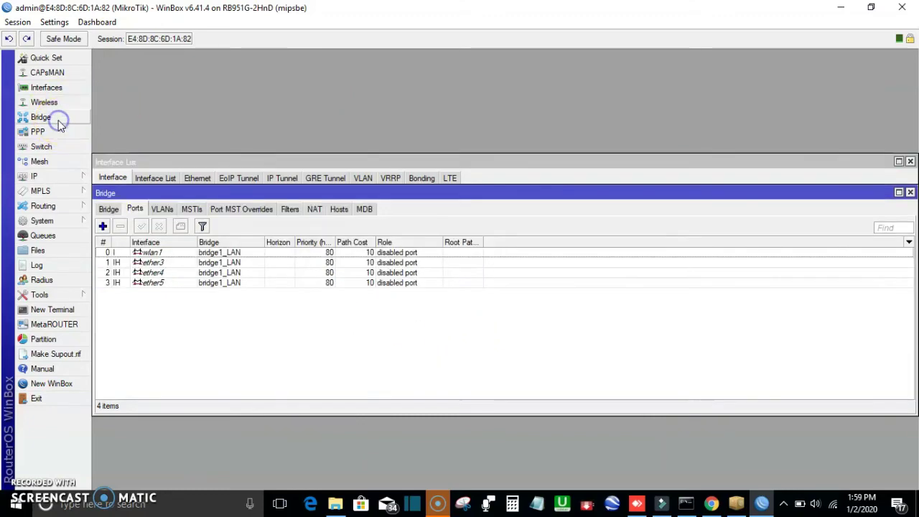
pyautogui.click(110, 209)
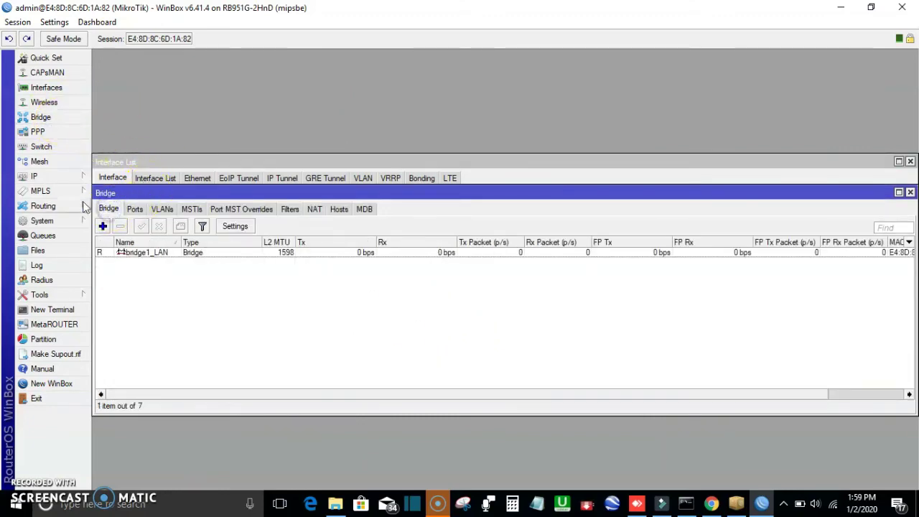
pyautogui.click(37, 176)
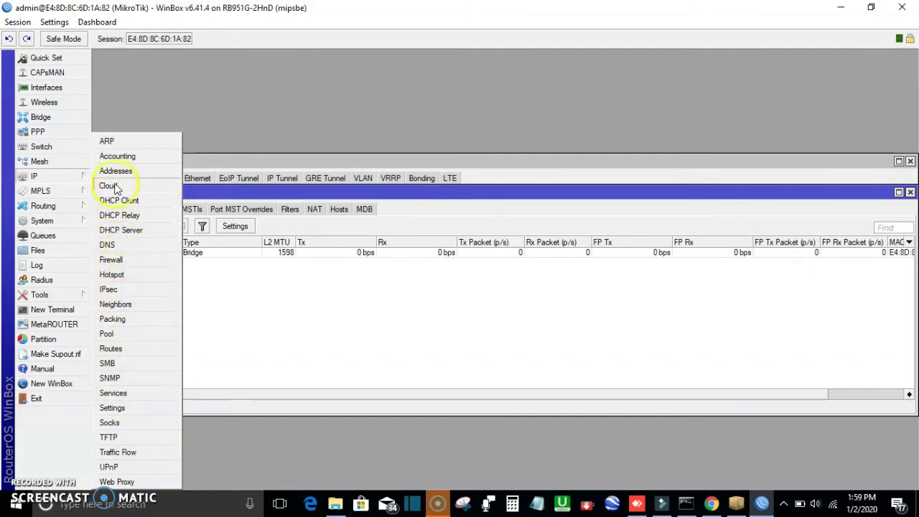
pyautogui.moveTo(47, 198)
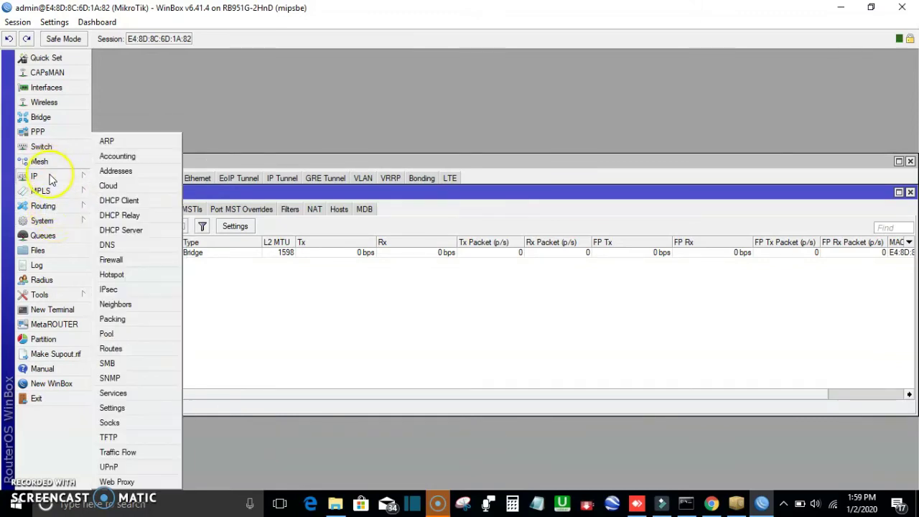
pyautogui.moveTo(56, 178)
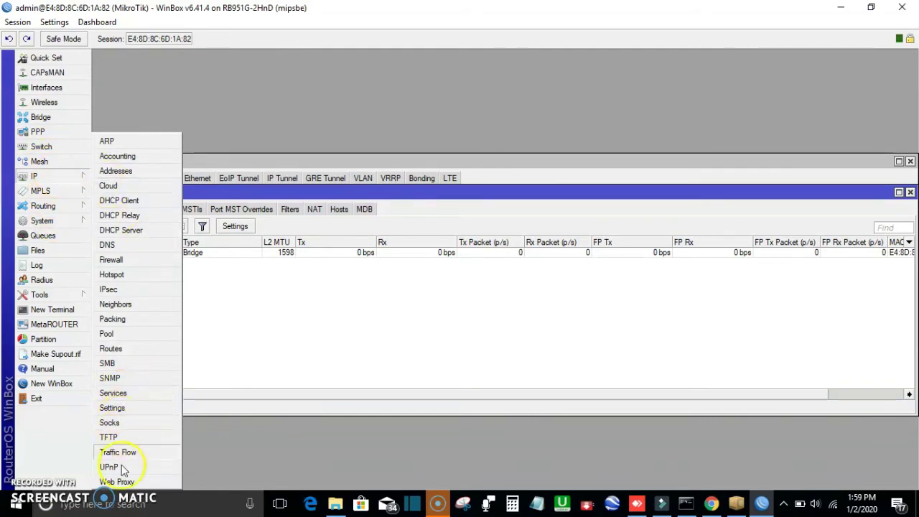
pyautogui.click(118, 353)
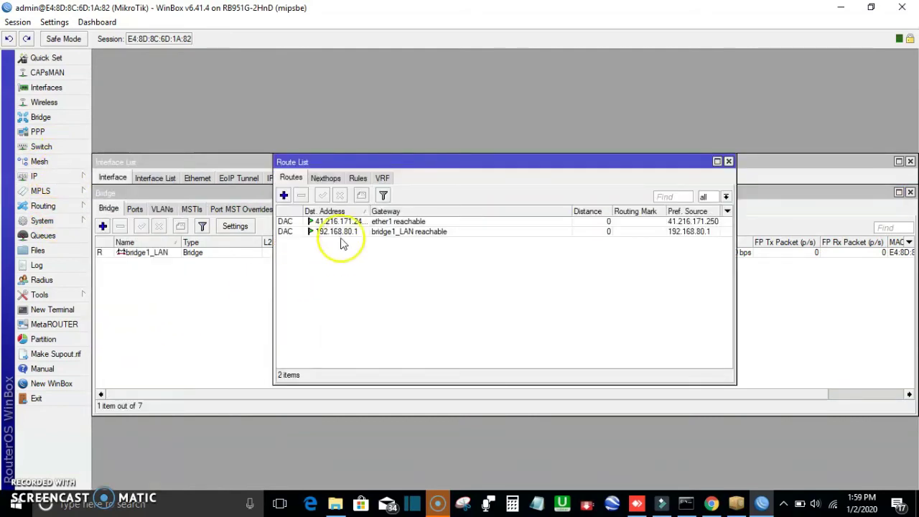
pyautogui.click(285, 195)
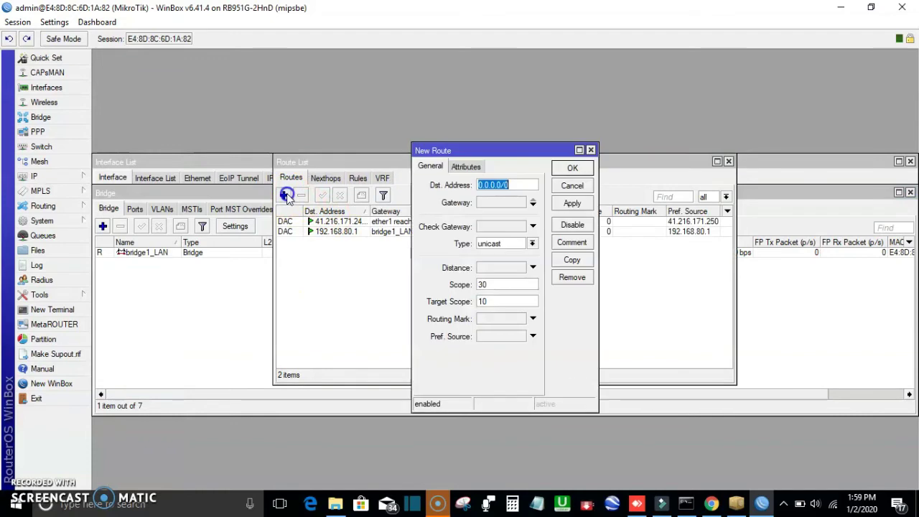
pyautogui.click(510, 205)
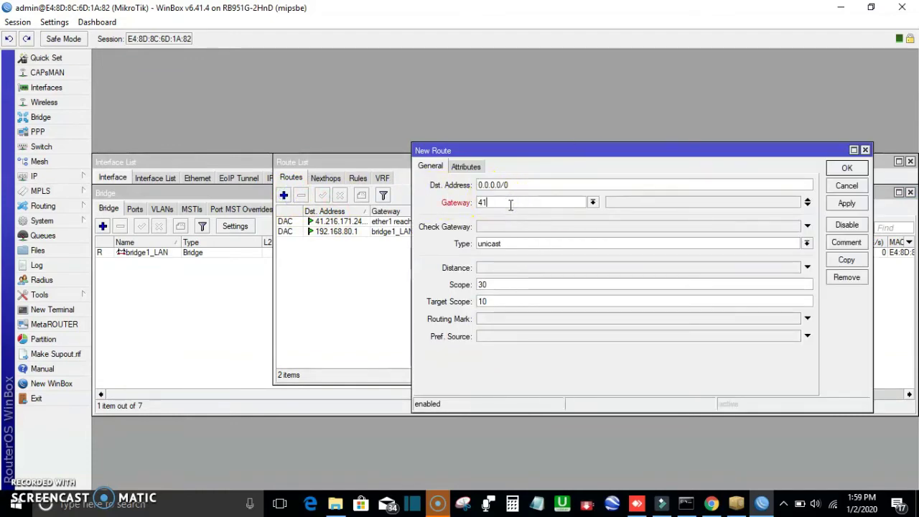
pyautogui.write('41.216.171.249')
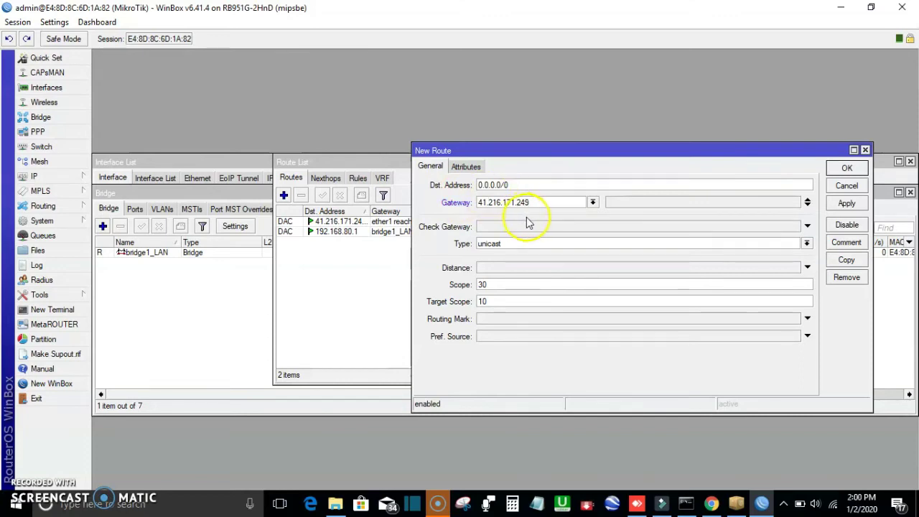
pyautogui.click(844, 204)
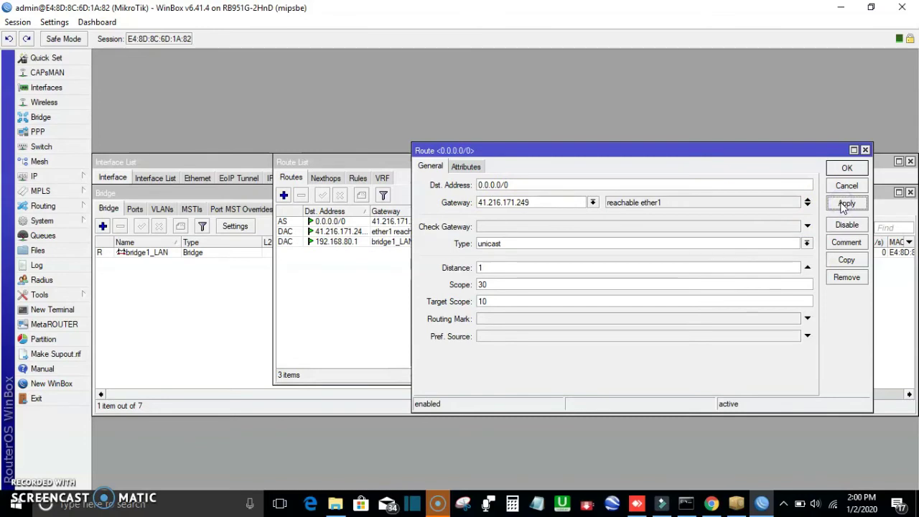
pyautogui.click(847, 168)
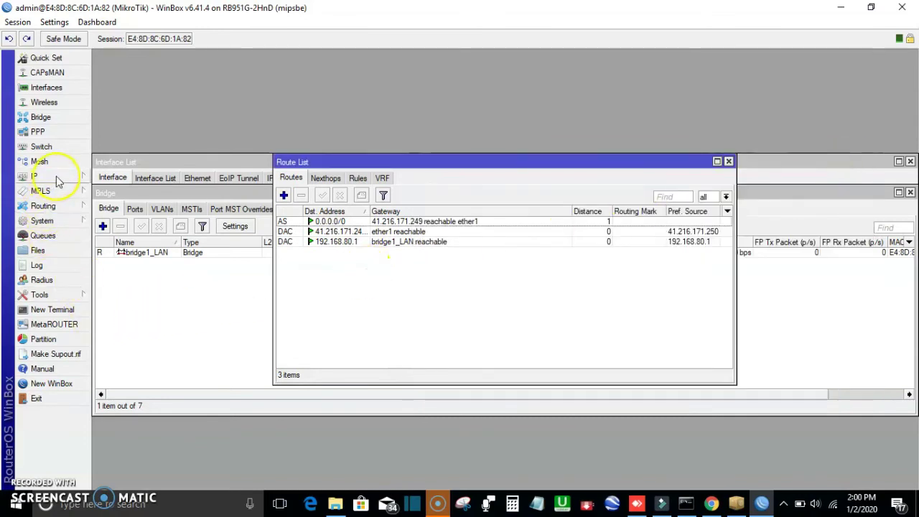
# Set the router's system identity to Access Point and save it.
pyautogui.click(62, 222)
pyautogui.click(127, 231)
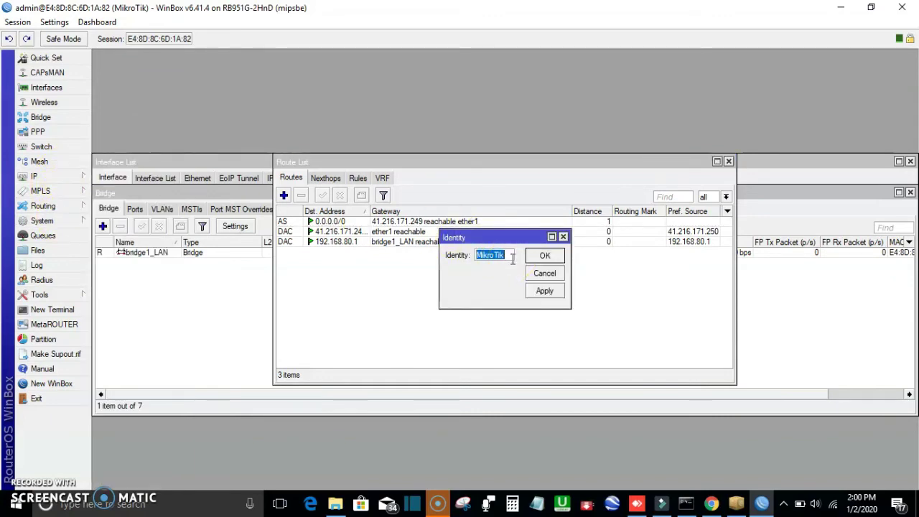
pyautogui.write('A')
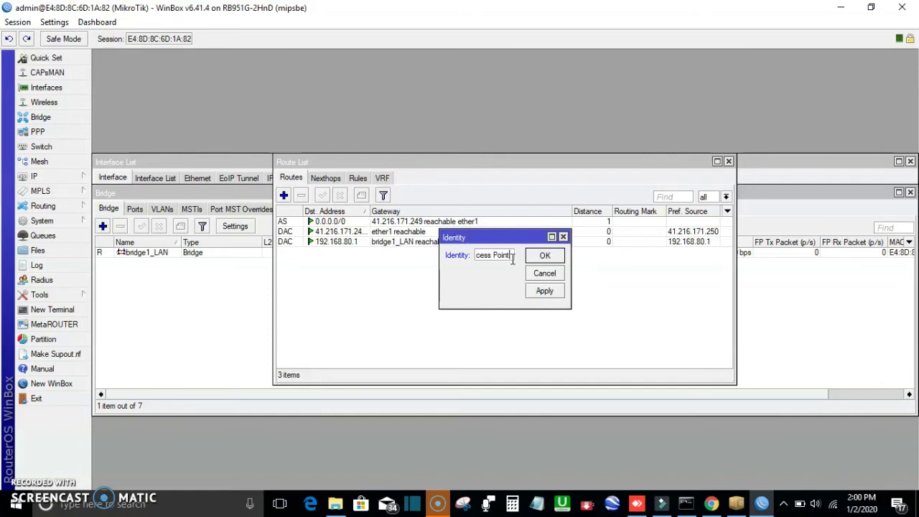
pyautogui.click(540, 291)
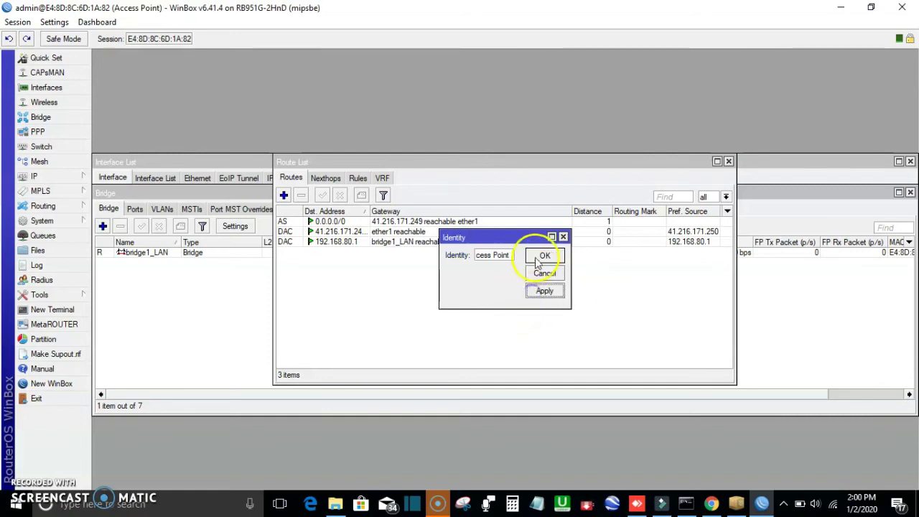
pyautogui.click(540, 257)
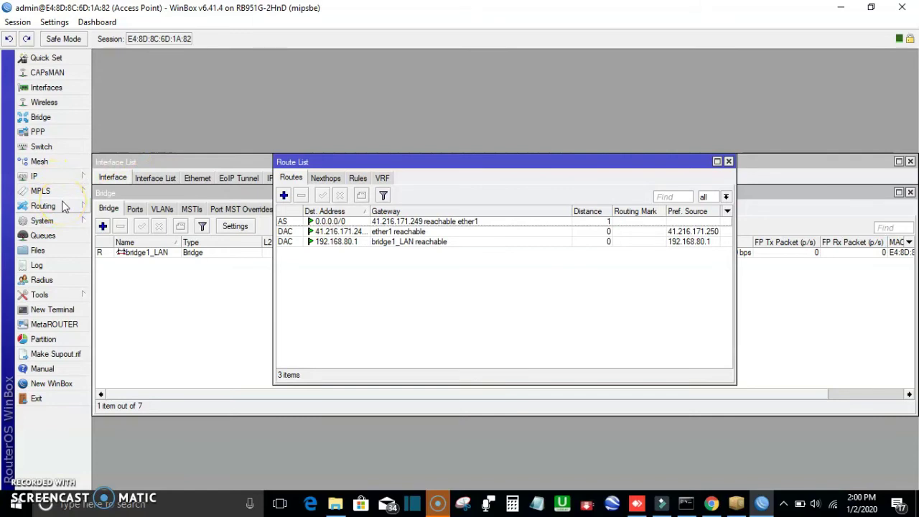
# Open the wireless tables to view the security profiles.
pyautogui.click(67, 270)
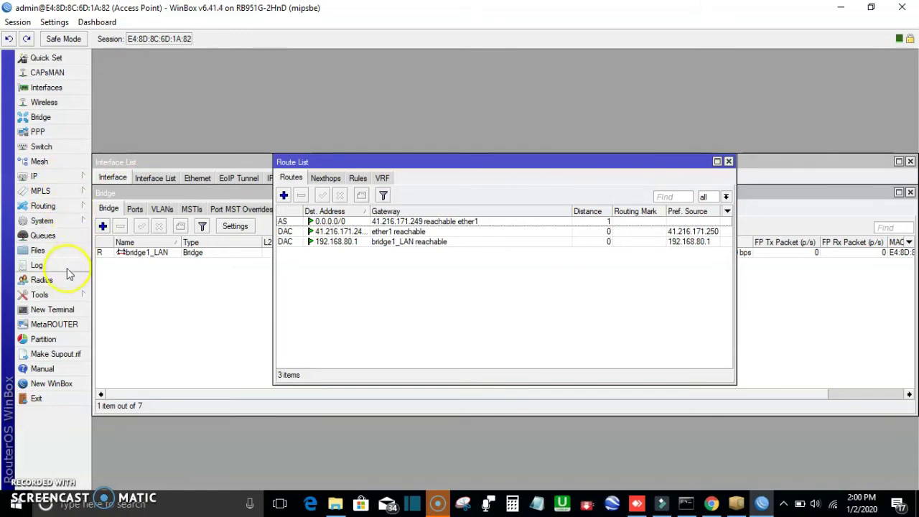
pyautogui.click(76, 125)
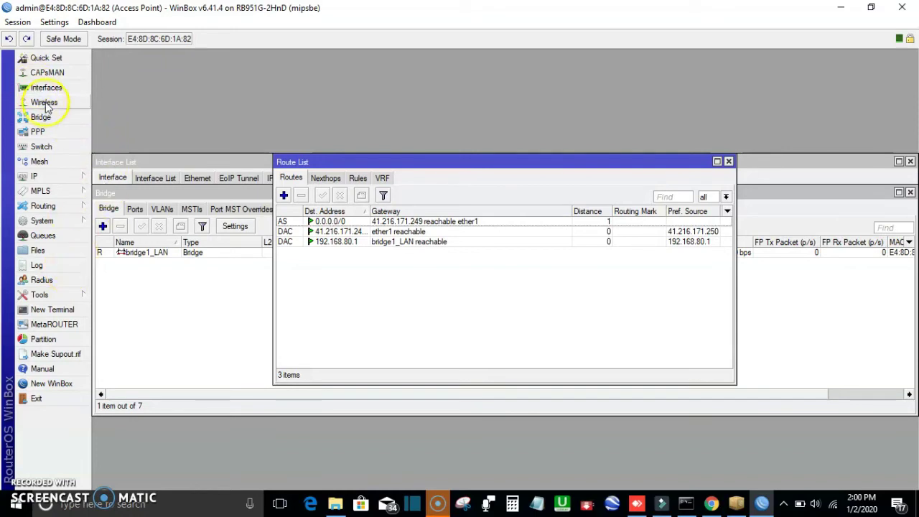
pyautogui.click(44, 104)
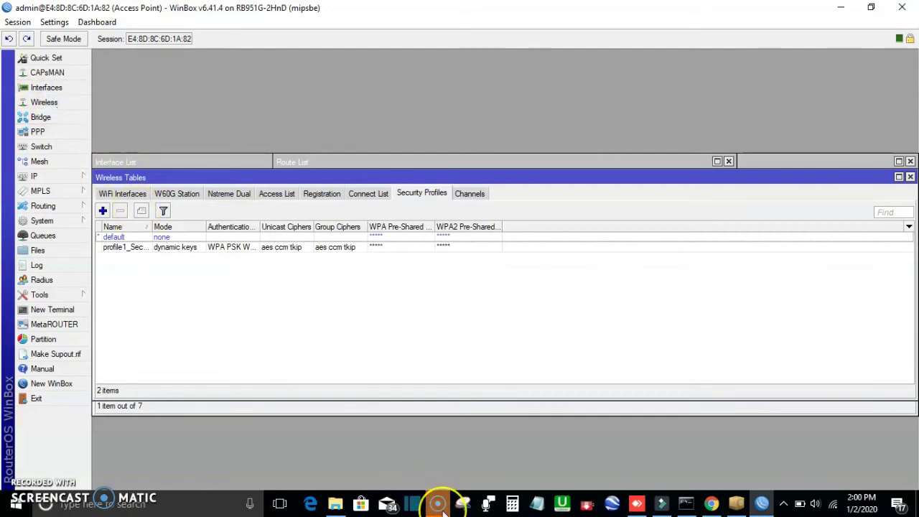
pyautogui.moveTo(443, 512)
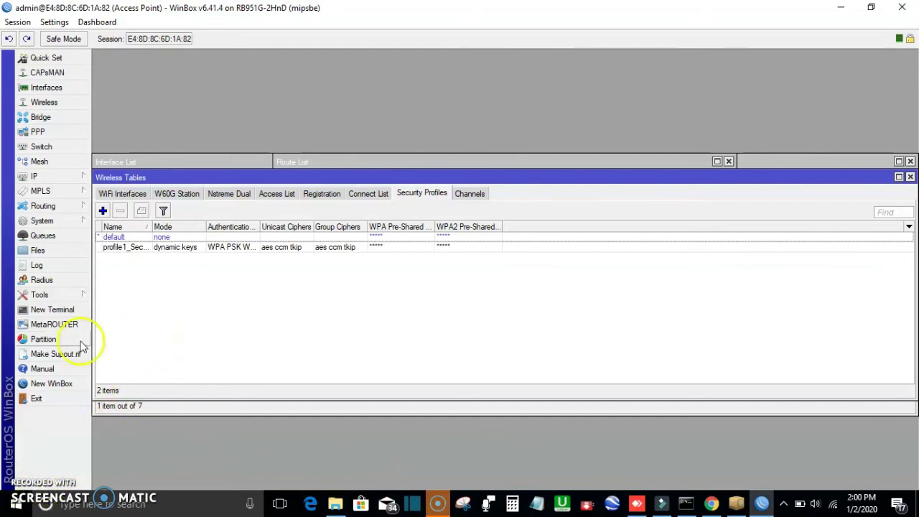
# Open a router terminal, decline viewing the software license, and ping 41.216.171.250 for a few replies before stopping.
pyautogui.click(66, 310)
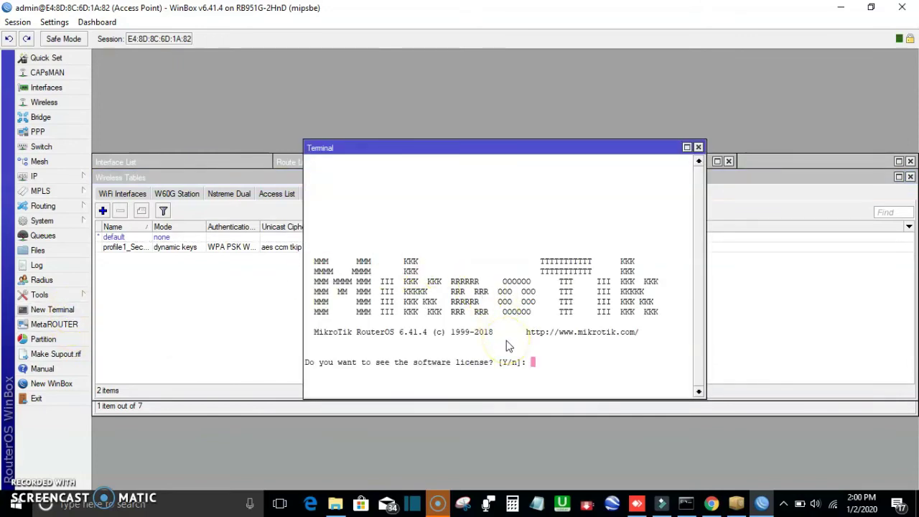
pyautogui.press('n')
pyautogui.press('Return')
pyautogui.press('Return')
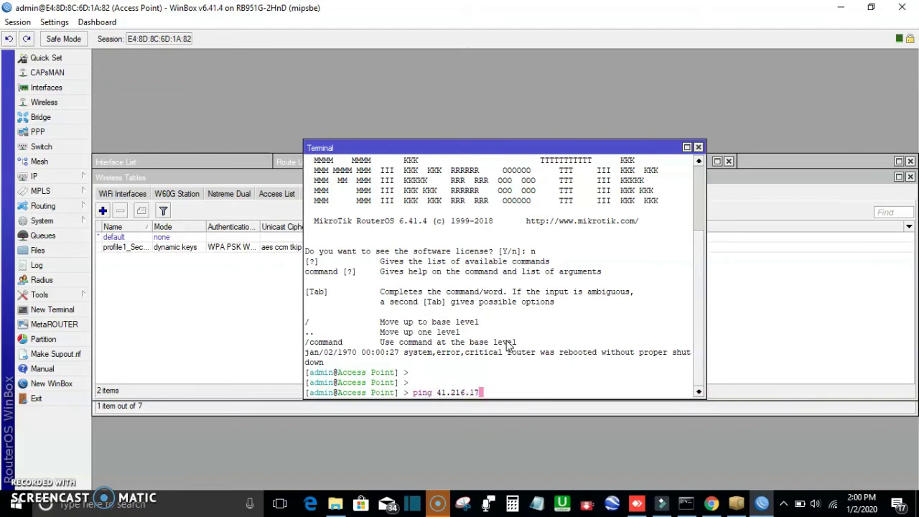
pyautogui.write('ping 41.216.171.250')
pyautogui.press('Return')
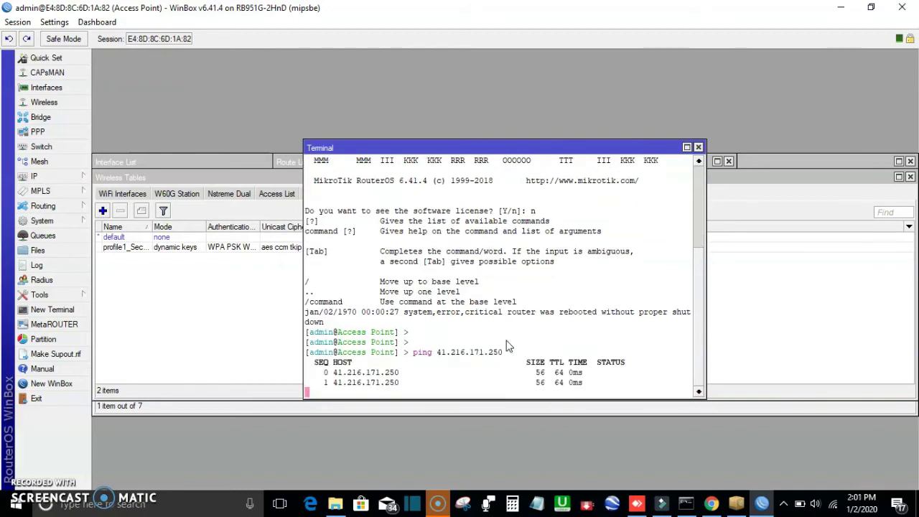
pyautogui.hotkey('ctrl', 'c')
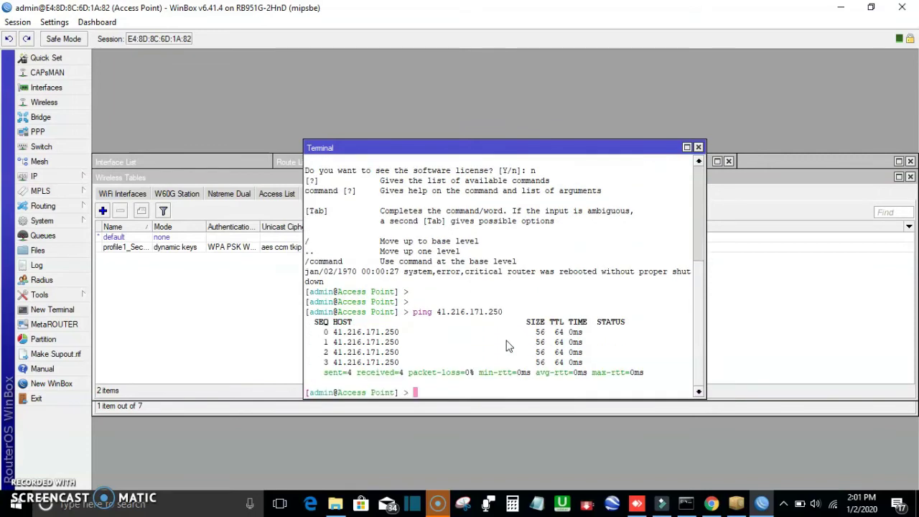
# Ping the gateway address 41.216.171.249 from the terminal and stop the ping after several attempts.
pyautogui.press('Up')
pyautogui.press('Return')
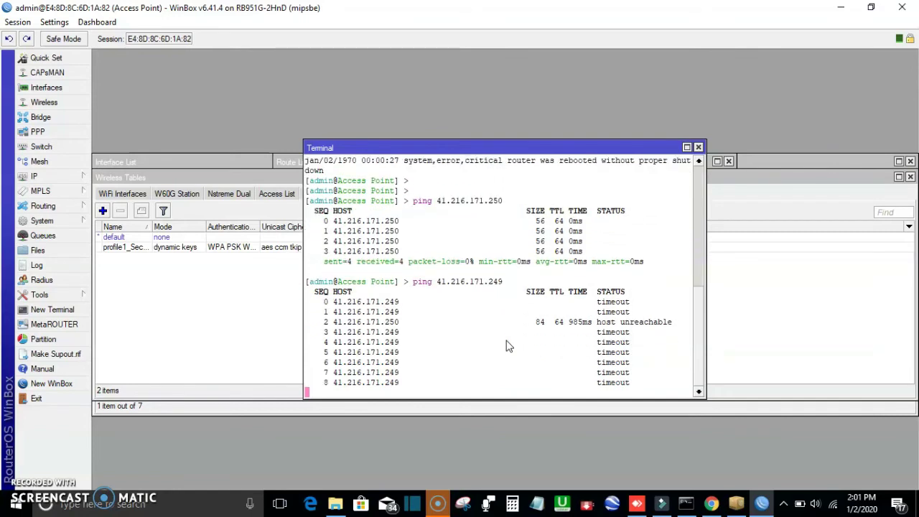
pyautogui.hotkey('ctrl', 'c')
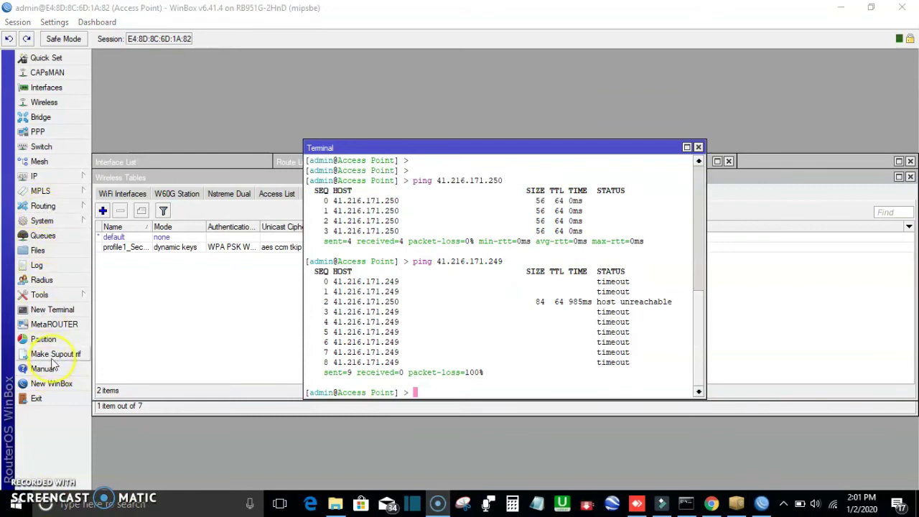
# Change the admin user's password by entering and confirming the new password, and save the user.
pyautogui.click(66, 226)
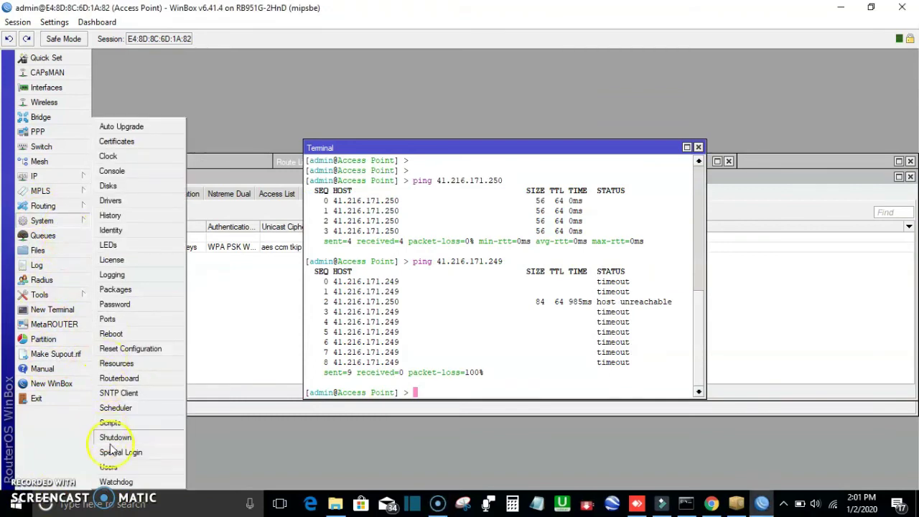
pyautogui.click(114, 467)
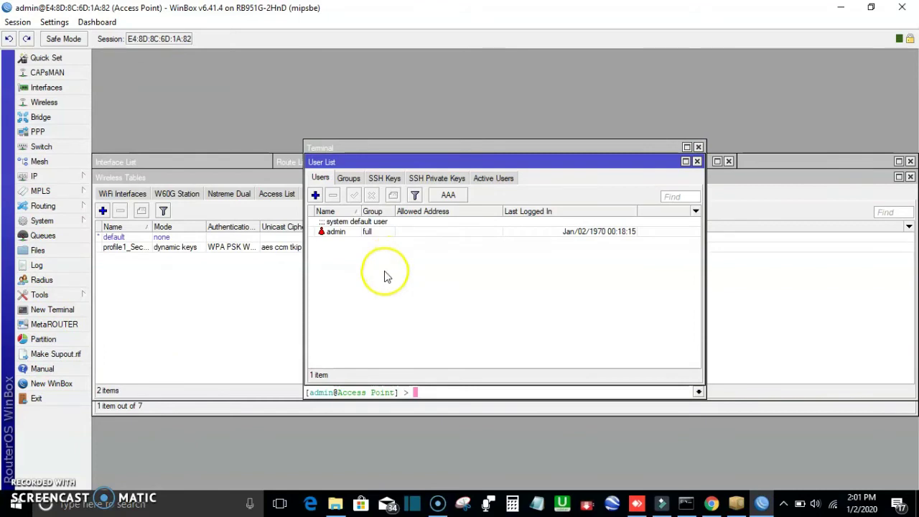
pyautogui.doubleClick(343, 232)
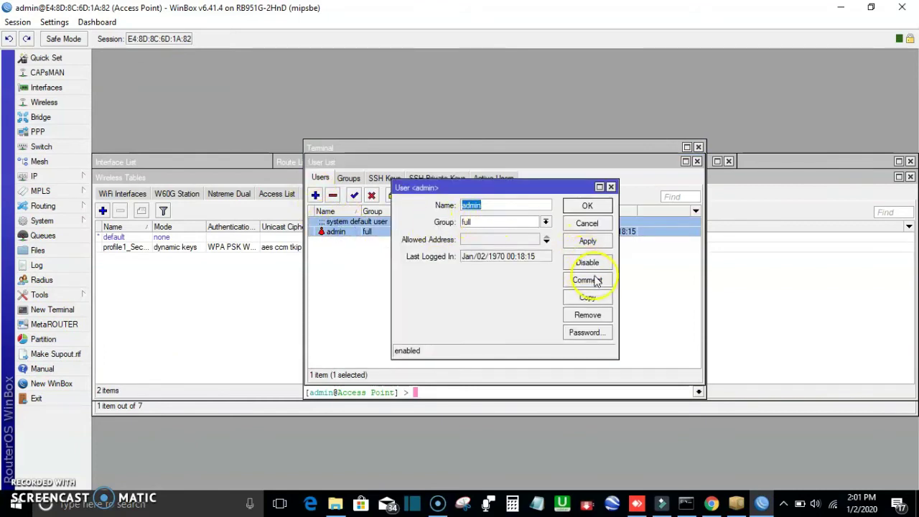
pyautogui.click(585, 332)
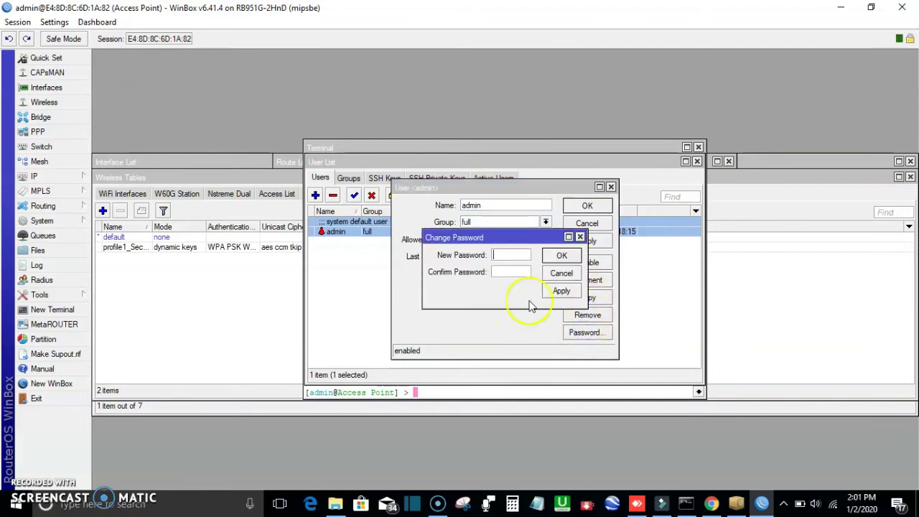
pyautogui.click(519, 257)
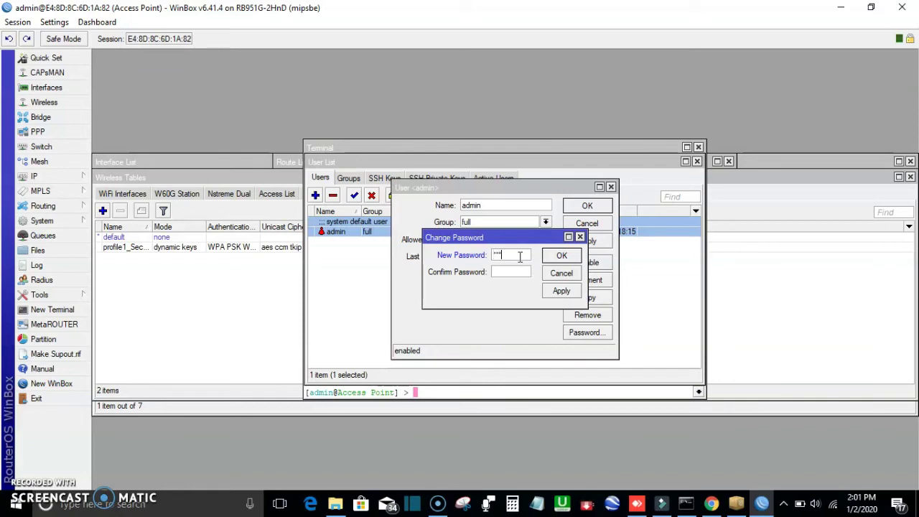
pyautogui.write('********')
pyautogui.click(561, 292)
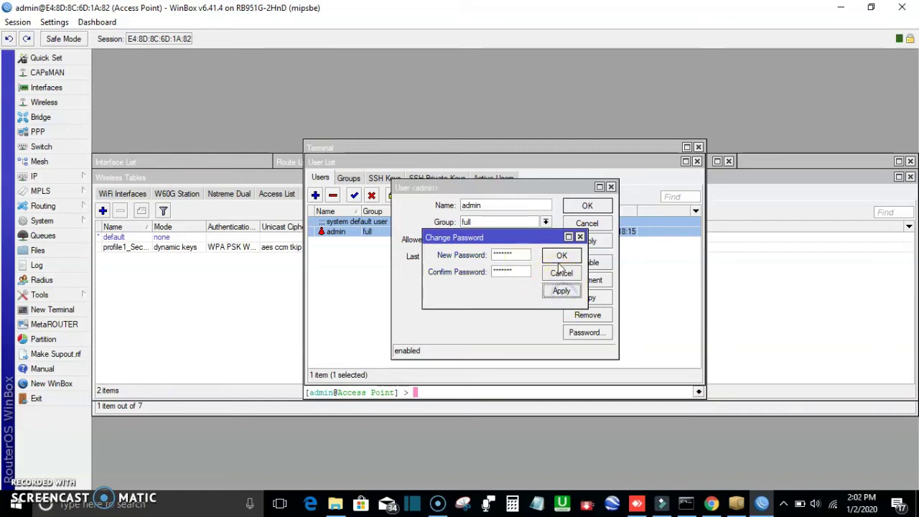
pyautogui.click(561, 257)
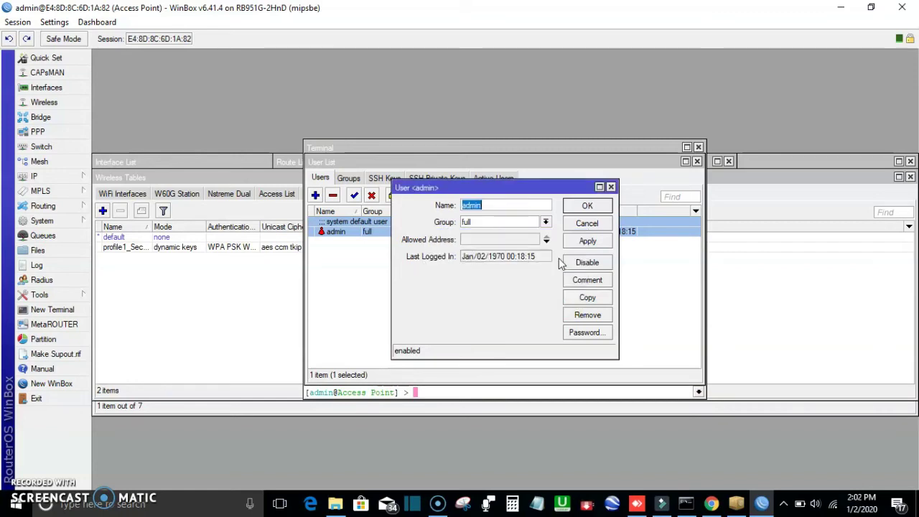
pyautogui.click(587, 206)
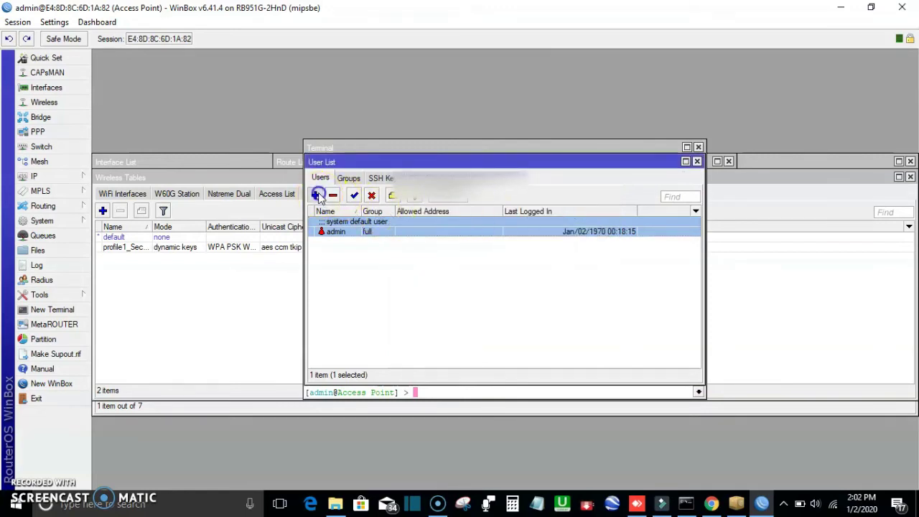
# Add a router user named pop_jjebu in the full group, enter and confirm its password, and save the user.
pyautogui.click(315, 195)
pyautogui.click(506, 206)
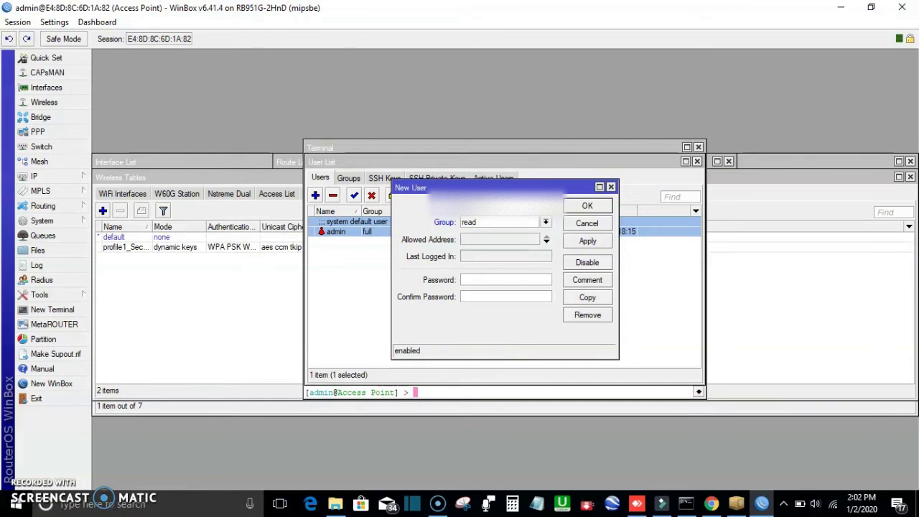
pyautogui.click(480, 278)
pyautogui.write('*')
pyautogui.click(534, 224)
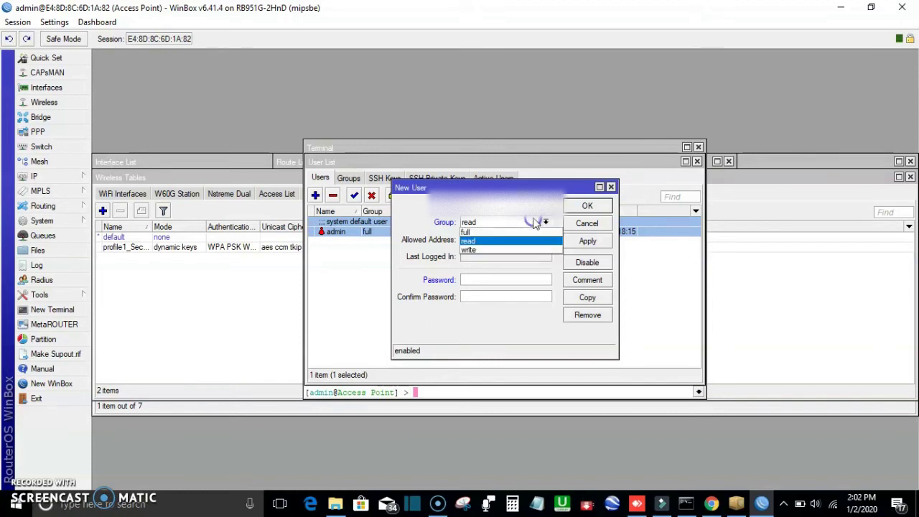
pyautogui.click(492, 232)
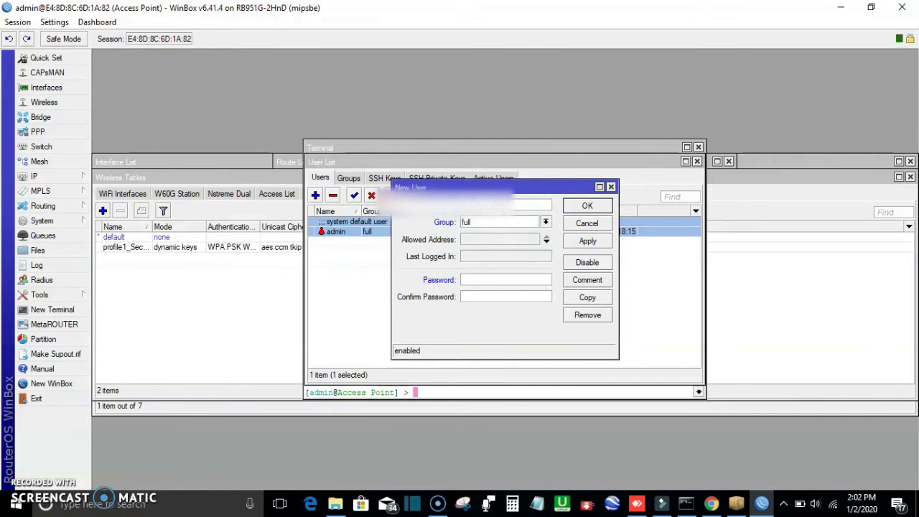
pyautogui.click(499, 222)
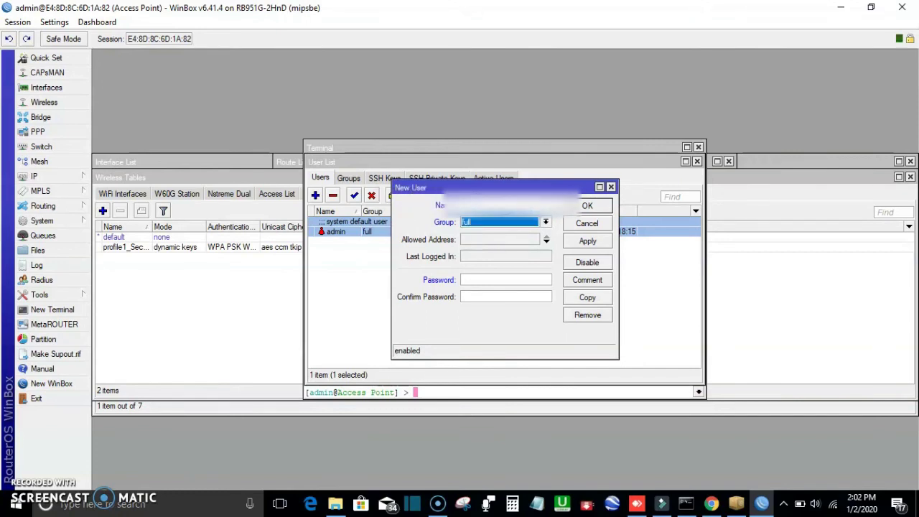
pyautogui.click(490, 275)
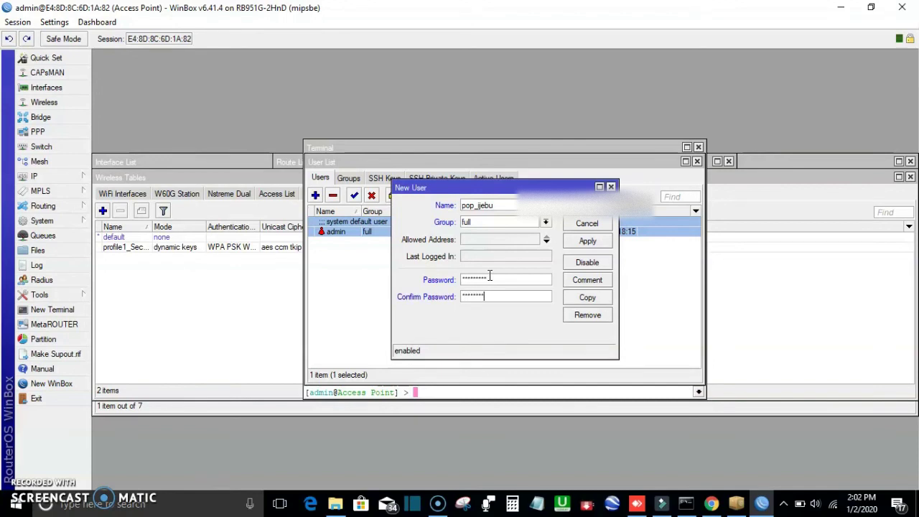
pyautogui.click(587, 241)
pyautogui.click(586, 208)
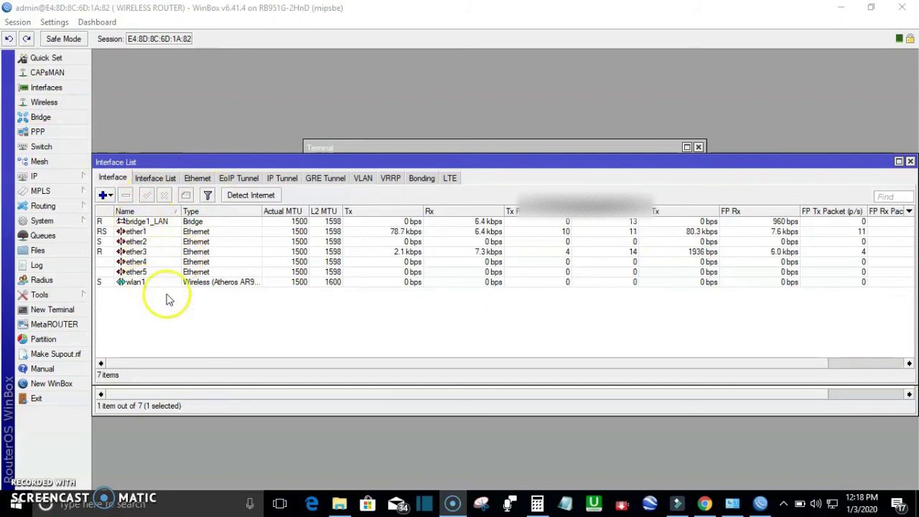
# Open the wireless interface wlan1, review its mode, SSID and security profile settings, and close it.
pyautogui.click(44, 102)
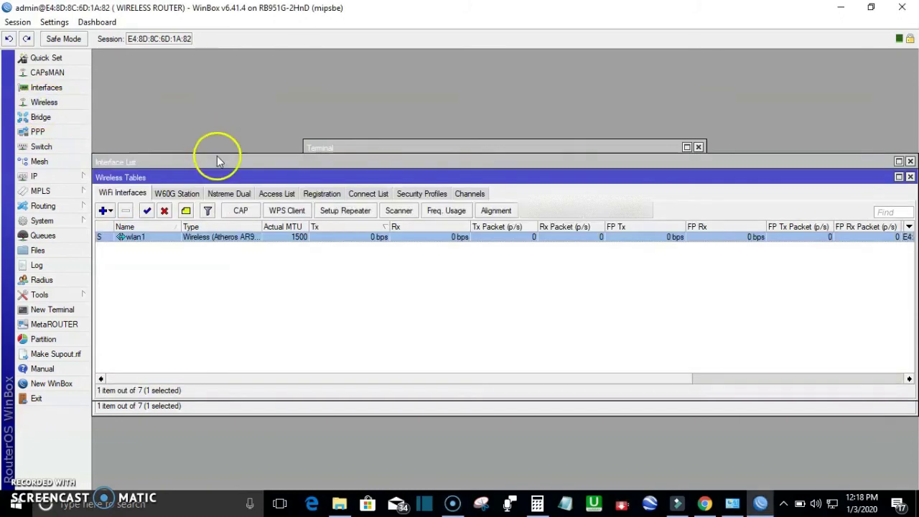
pyautogui.doubleClick(343, 238)
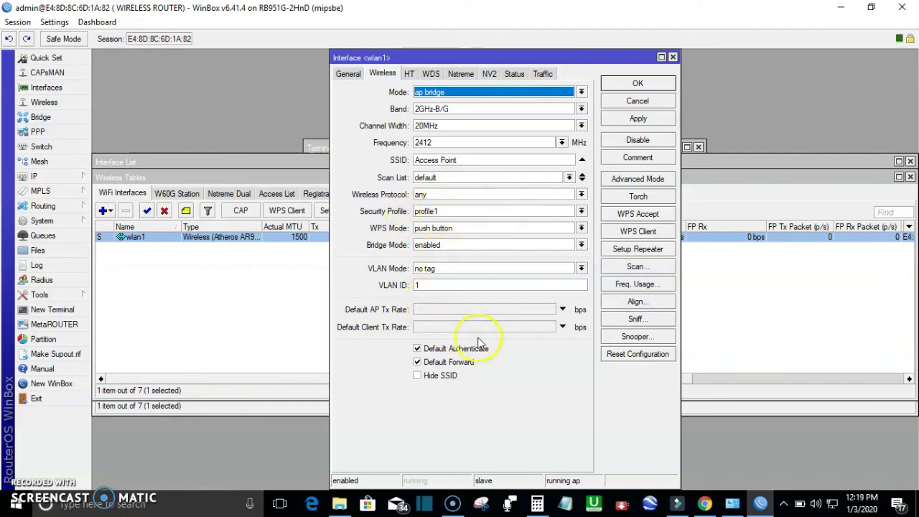
pyautogui.click(636, 84)
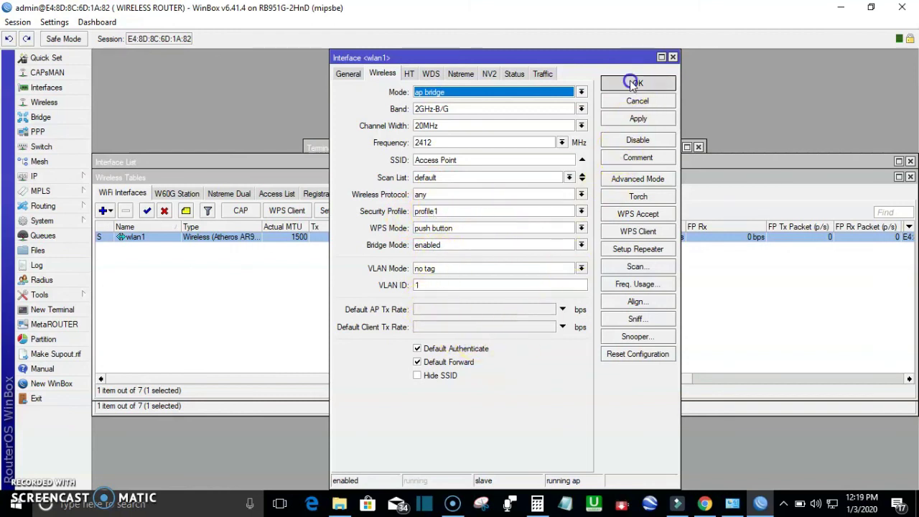
# Open the IP address list, review the enabled ether3 address entry 41.216.171.250/30, and close the entry.
pyautogui.click(61, 177)
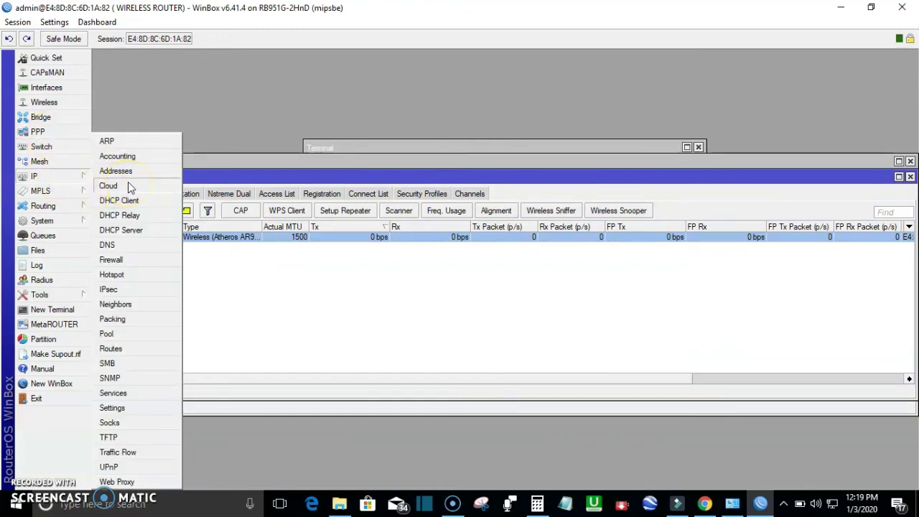
pyautogui.click(150, 175)
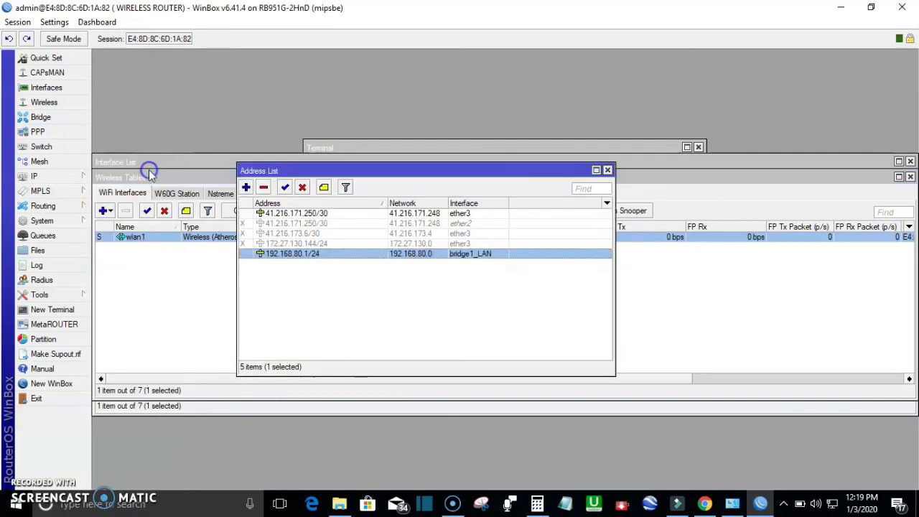
pyautogui.click(300, 215)
pyautogui.doubleClick(301, 216)
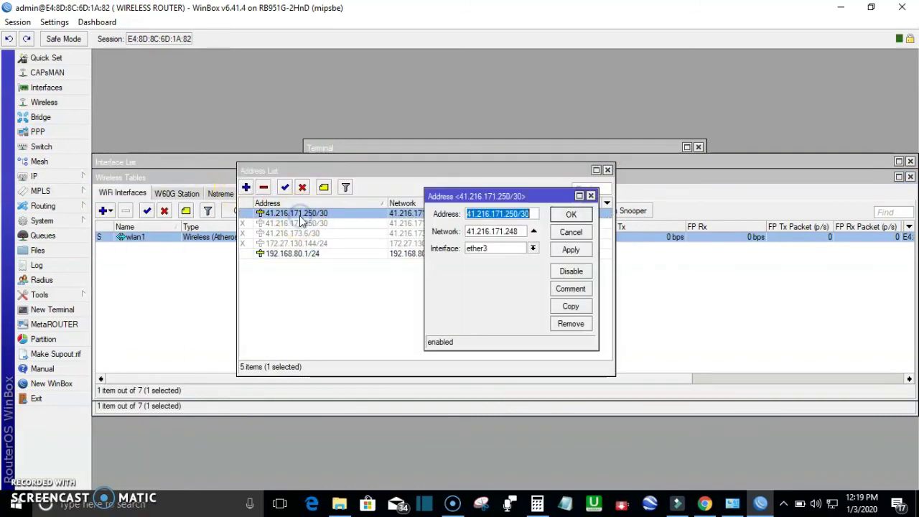
pyautogui.click(532, 215)
pyautogui.moveTo(531, 215); pyautogui.dragTo(465, 227)
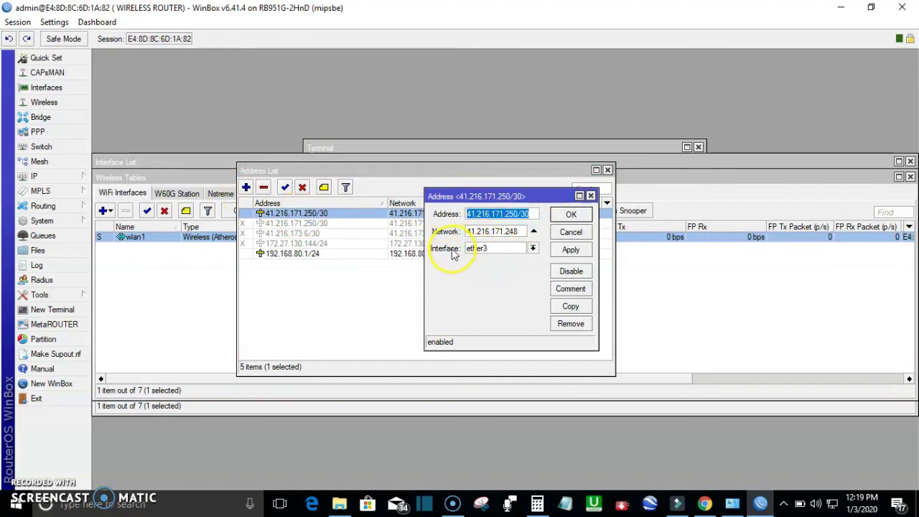
pyautogui.click(571, 214)
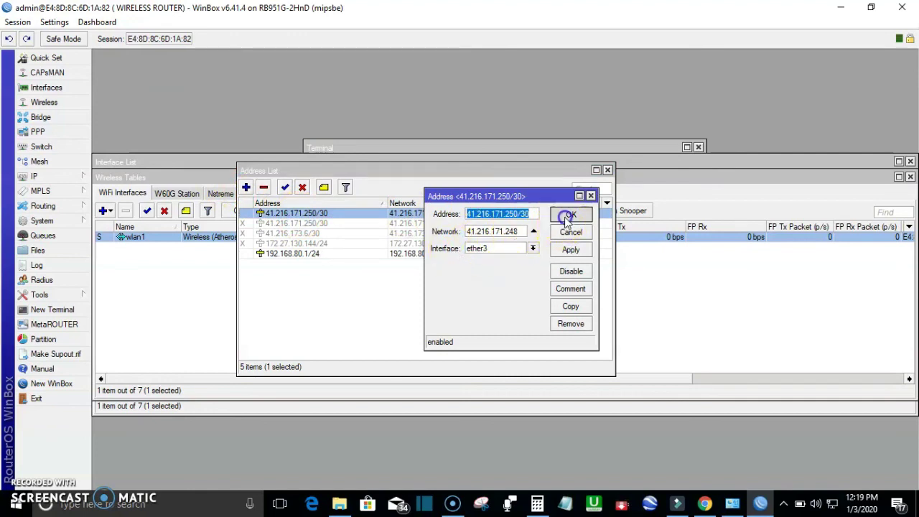
# Review the address, network and interface of the bridge1_LAN entry in the address list, and close it.
pyautogui.doubleClick(304, 254)
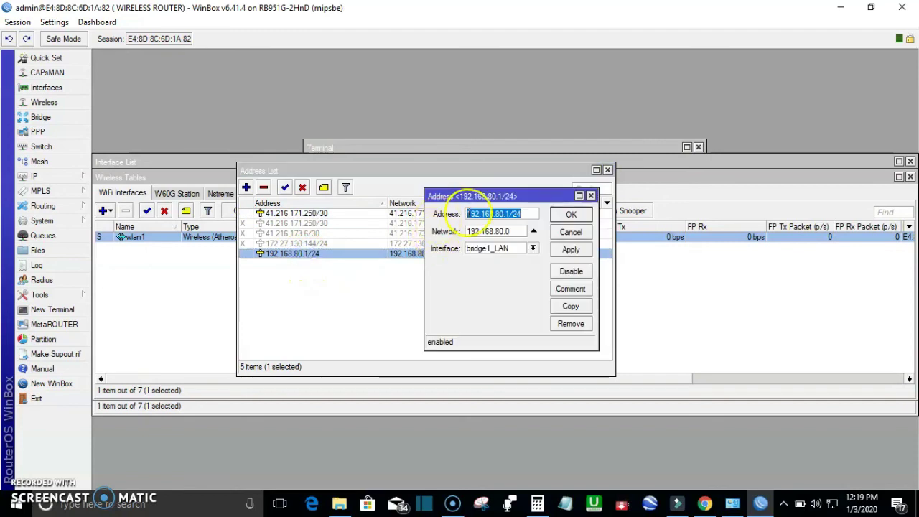
pyautogui.click(530, 212)
pyautogui.moveTo(493, 213); pyautogui.dragTo(464, 212)
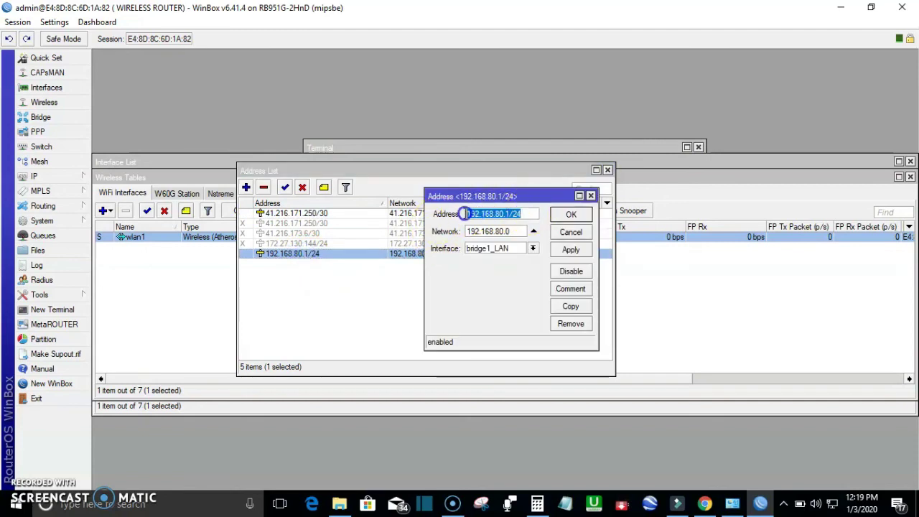
pyautogui.click(571, 214)
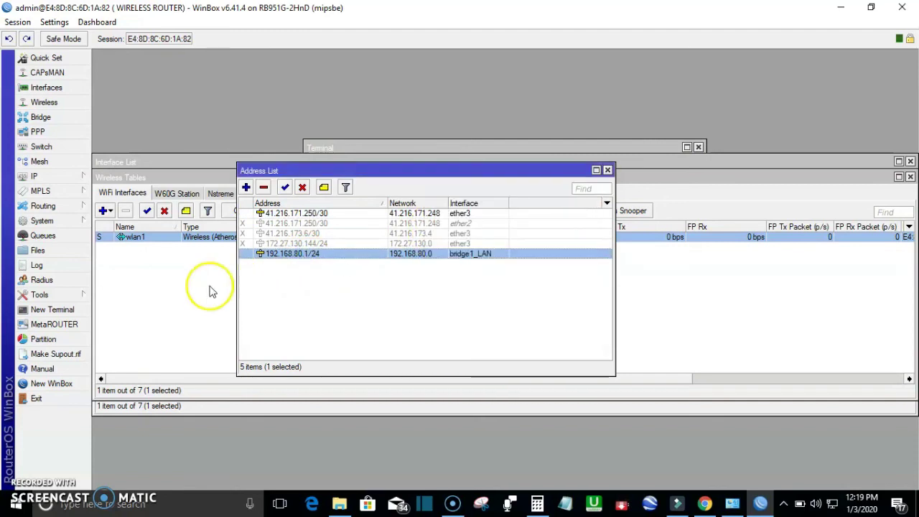
# Open the DHCP server list and review the interface, lease time and address pool settings of server dhcp1.
pyautogui.click(43, 178)
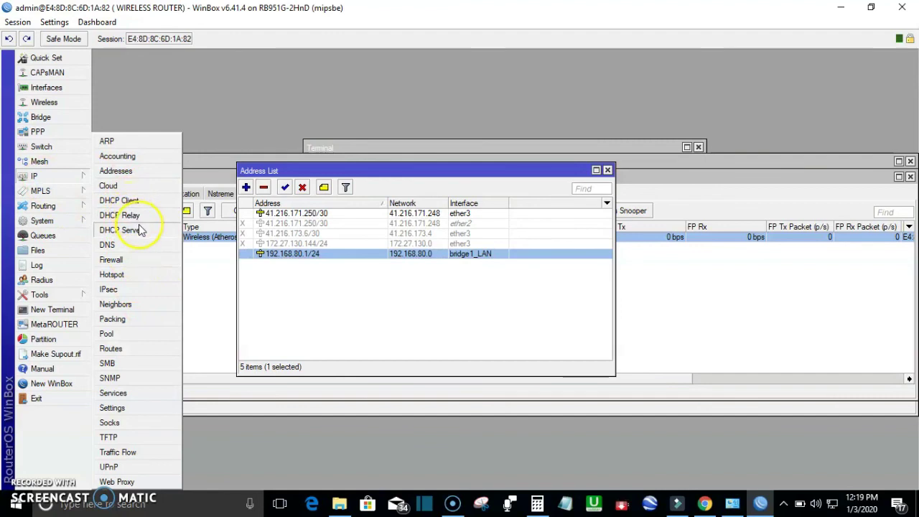
pyautogui.click(140, 230)
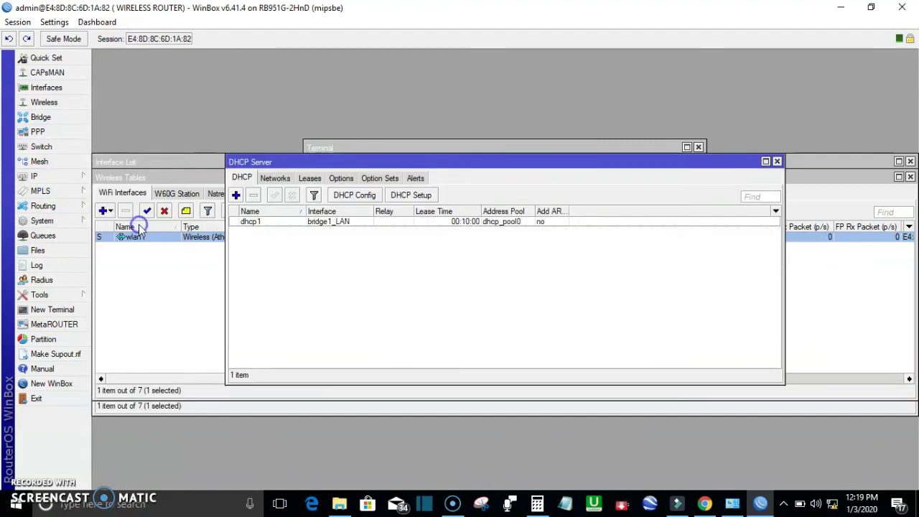
pyautogui.click(406, 222)
pyautogui.doubleClick(406, 222)
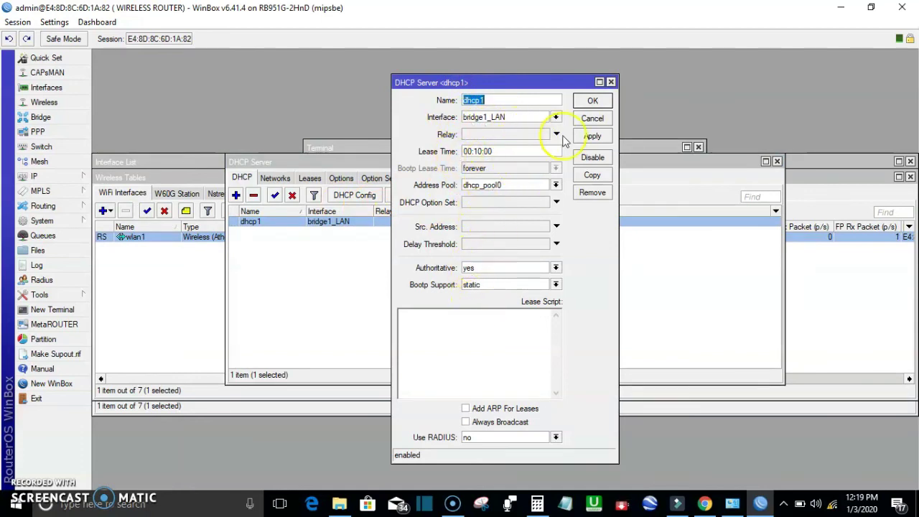
pyautogui.click(590, 101)
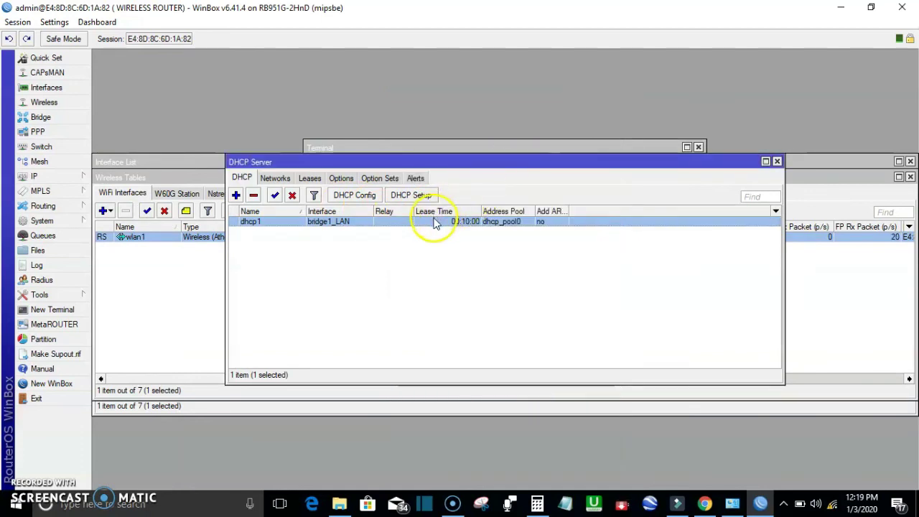
pyautogui.doubleClick(434, 224)
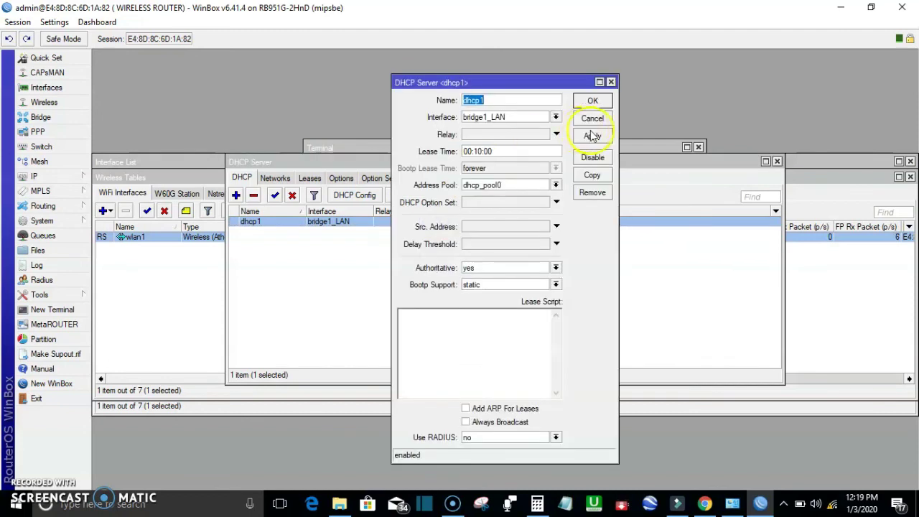
pyautogui.click(593, 99)
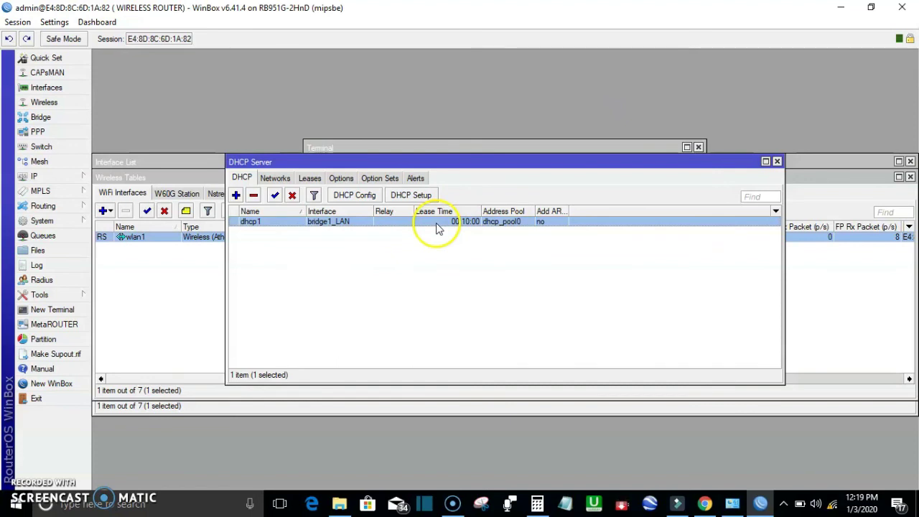
# Examine the DHCP server's networks, current leases, options and option sets.
pyautogui.click(275, 178)
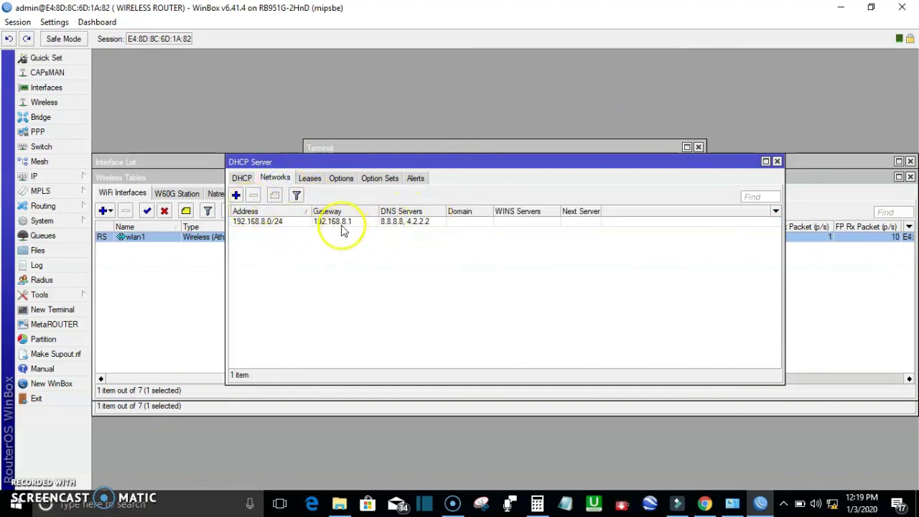
pyautogui.click(241, 179)
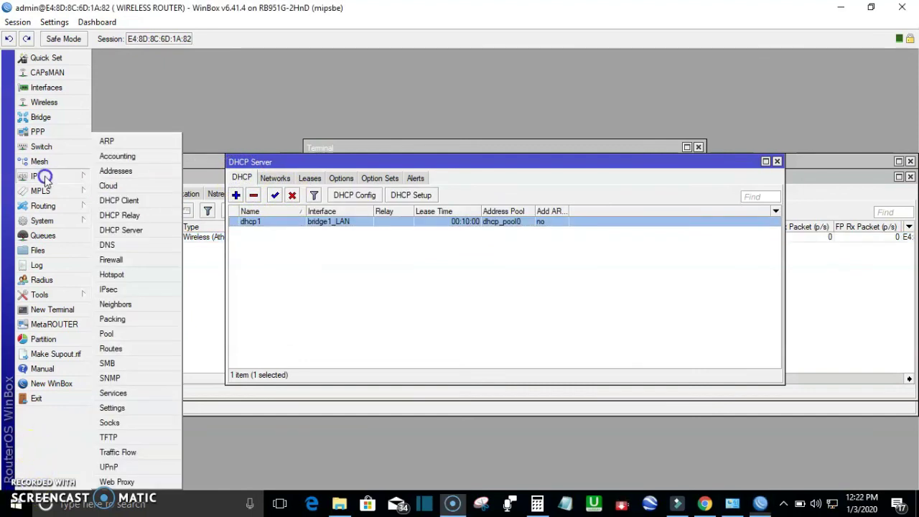
pyautogui.click(278, 180)
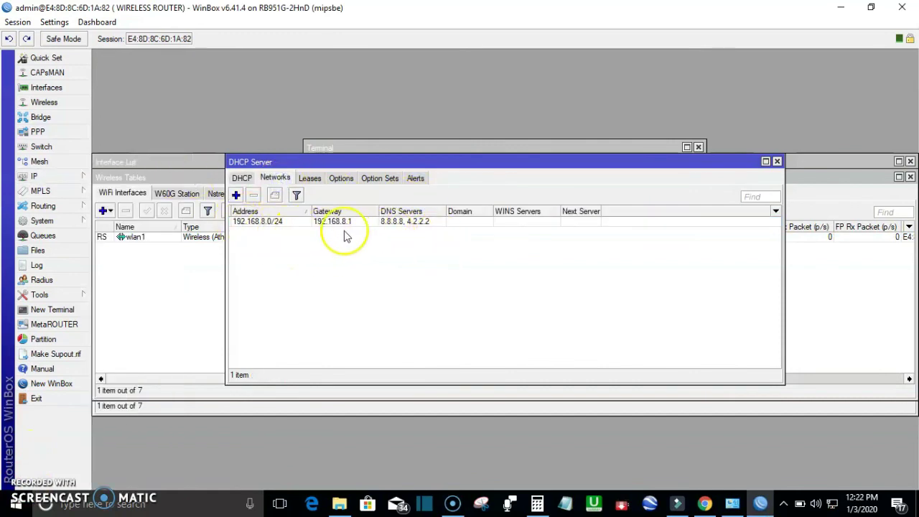
pyautogui.click(309, 178)
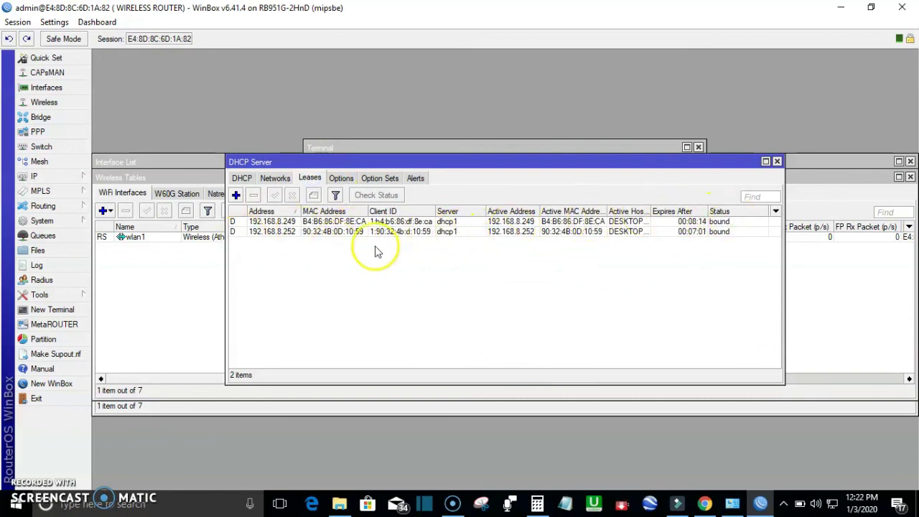
pyautogui.click(342, 179)
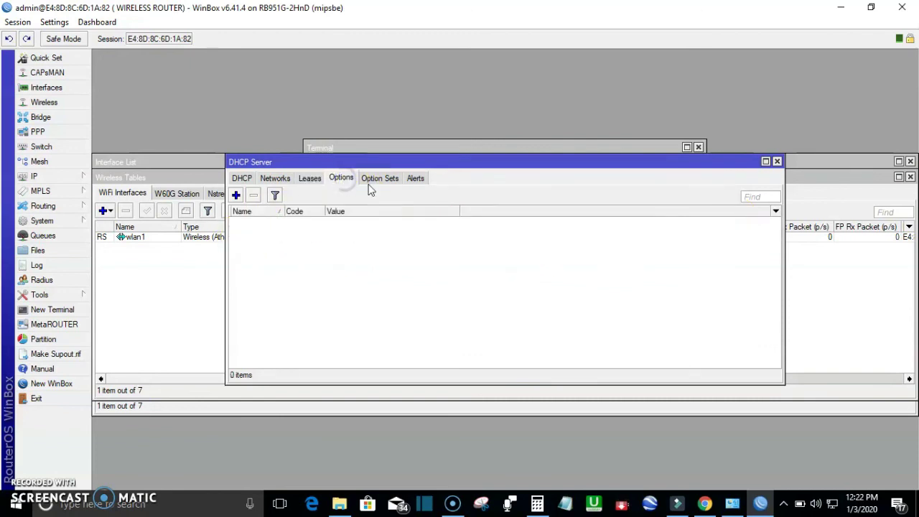
pyautogui.click(373, 180)
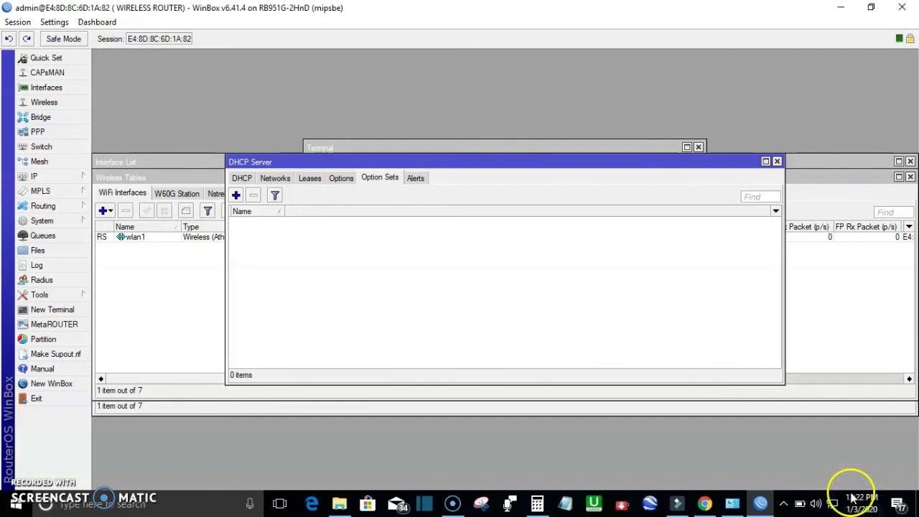
# Connect the computer to the secured Wi-Fi network named Access Point.
pyautogui.click(831, 505)
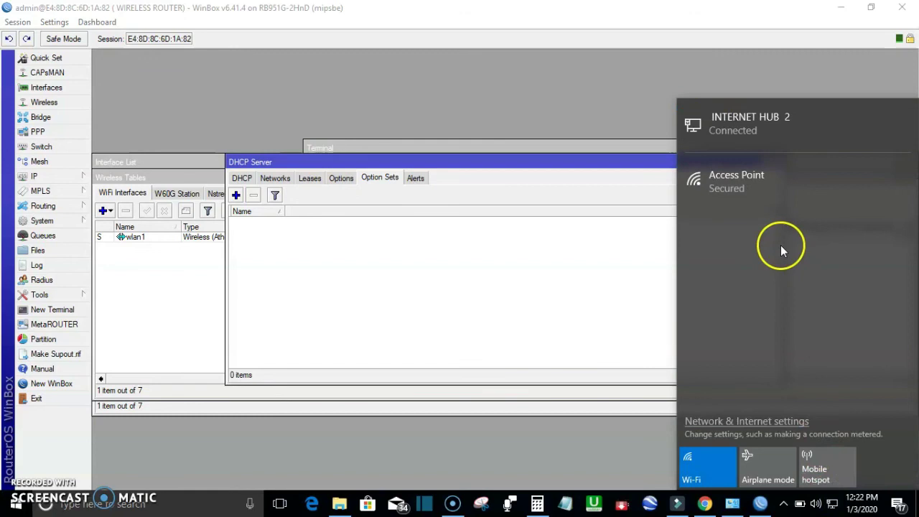
pyautogui.click(754, 193)
pyautogui.click(852, 244)
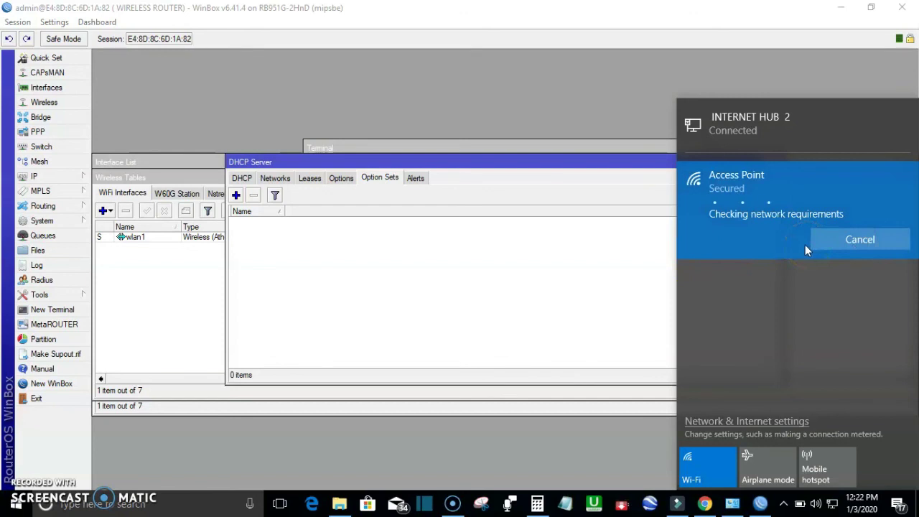
pyautogui.click(871, 249)
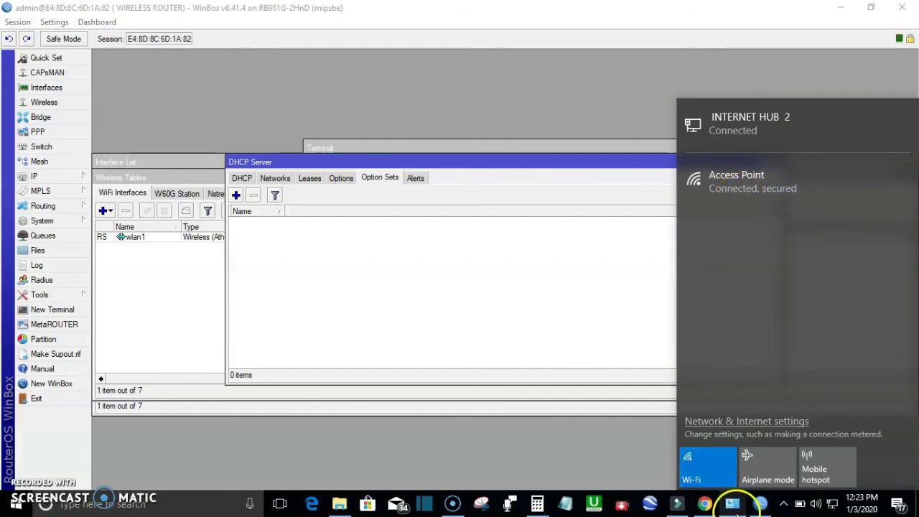
# Switch to Chrome, test internet access by opening the José Mourinho video from YouTube's home page, pause playback, and return to WinBox.
pyautogui.click(707, 505)
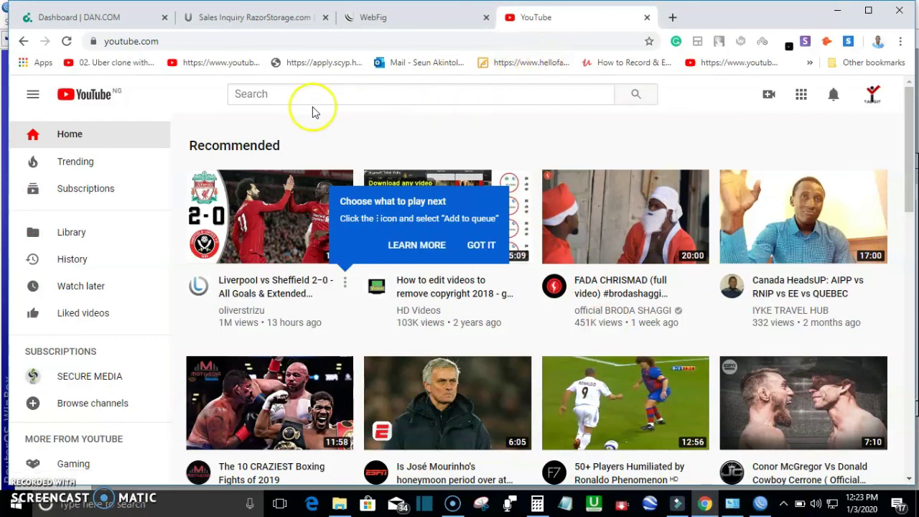
pyautogui.click(92, 95)
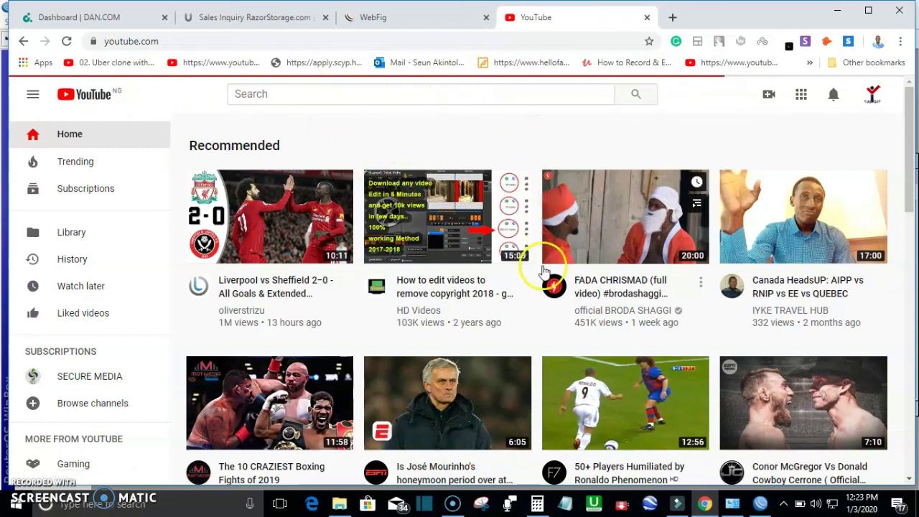
pyautogui.click(436, 417)
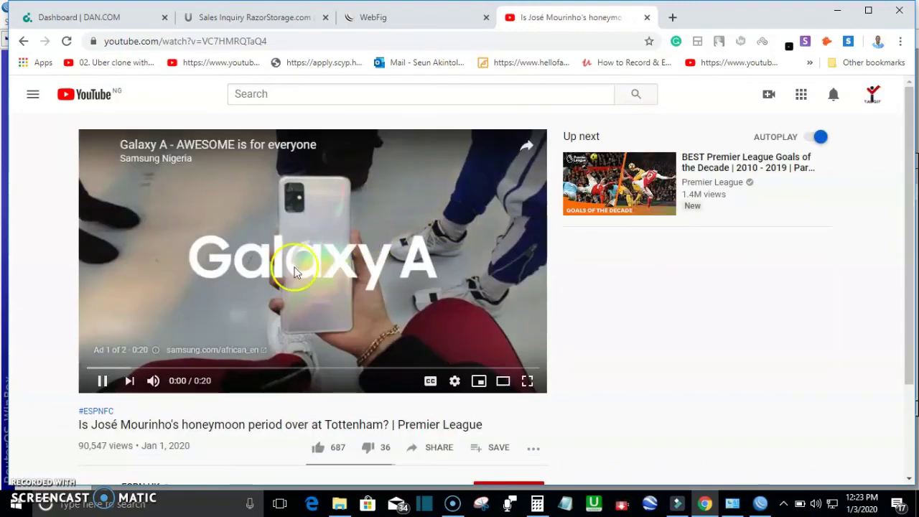
pyautogui.click(103, 388)
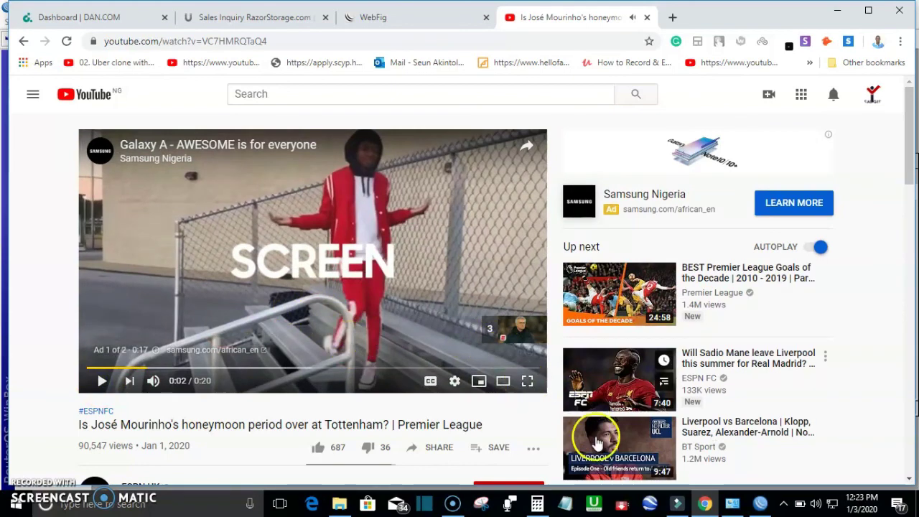
pyautogui.click(759, 503)
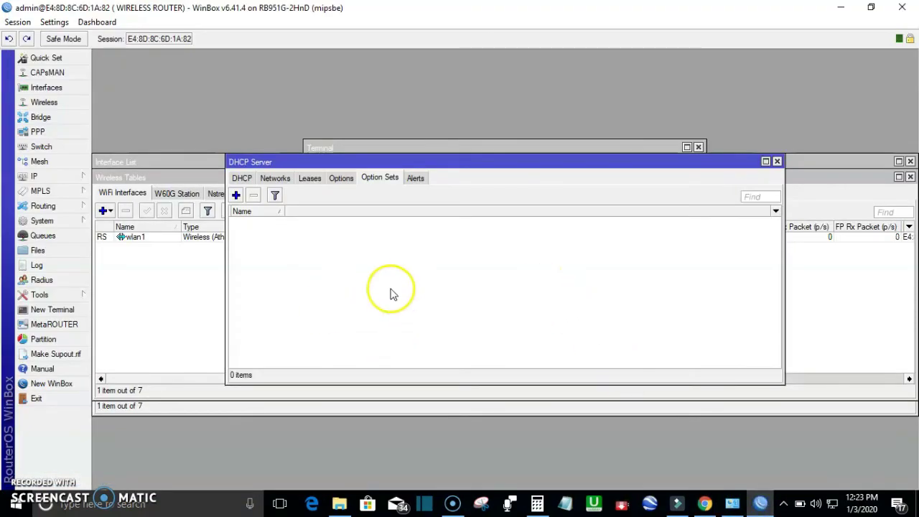